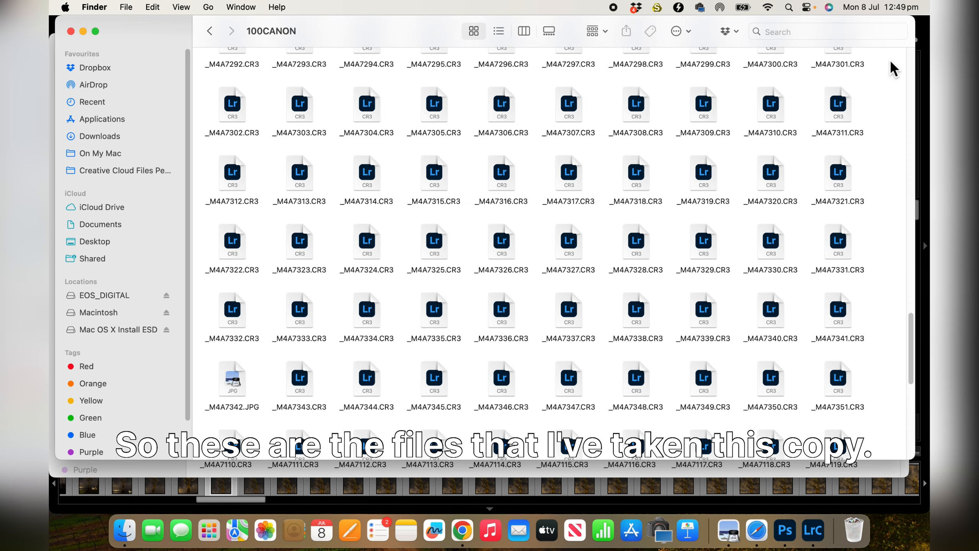
Select the range of CR3 photos in the card's 100CANON folder, ending with _M4A7382.CR3.
scroll(885, 87, up, 10)
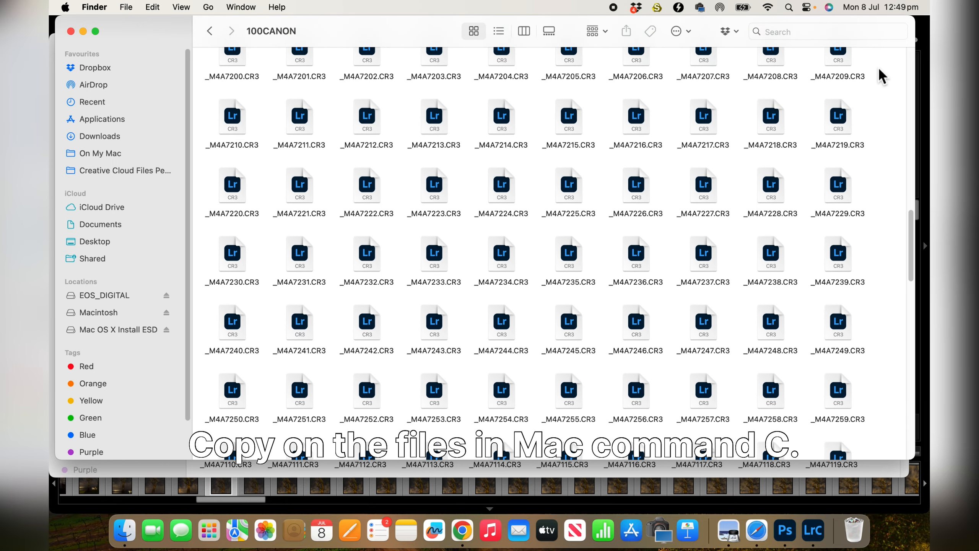
drag(879, 61, 214, 232)
super+click(236, 266)
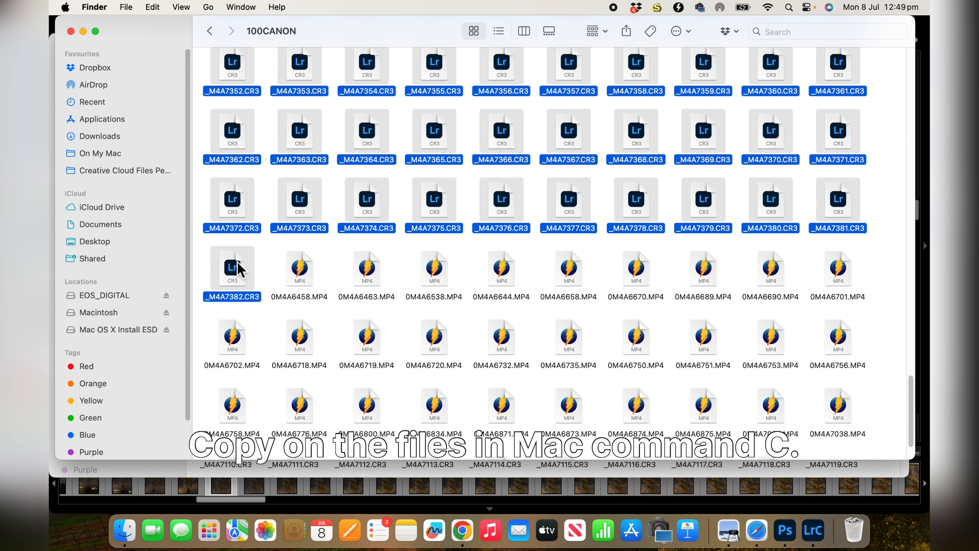
Open the St George Basin folder inside Pictures 2024 Apr on the Macintosh drive and look through its CR3 files.
click(114, 311)
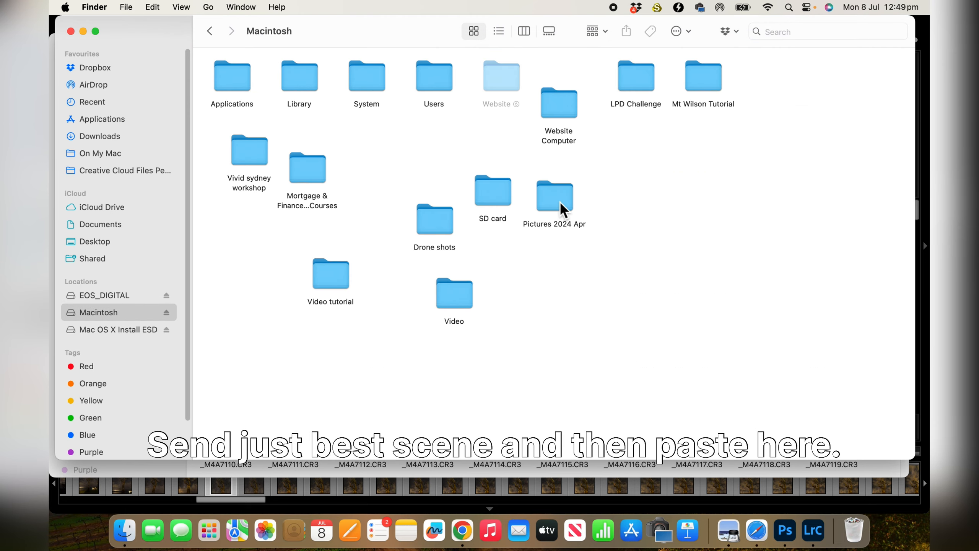
double_click(559, 201)
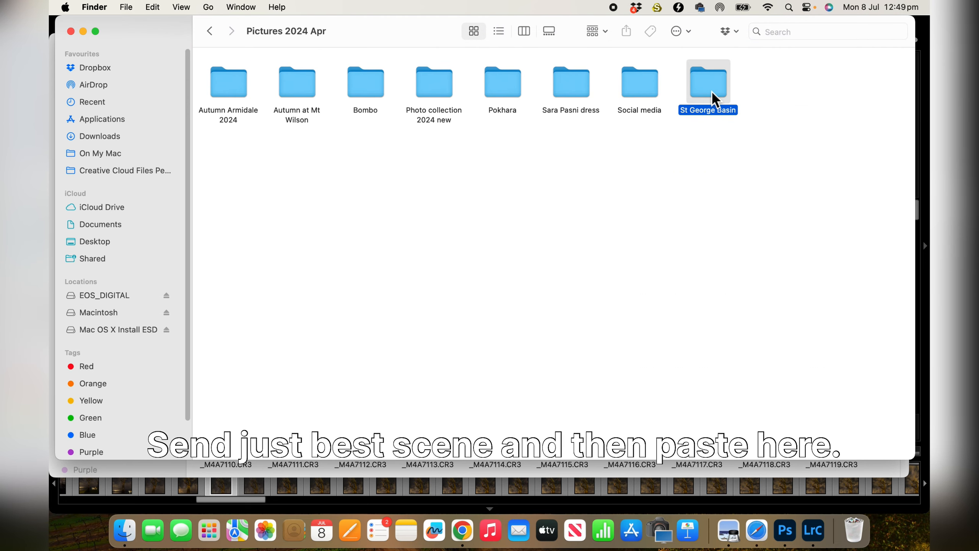
double_click(713, 93)
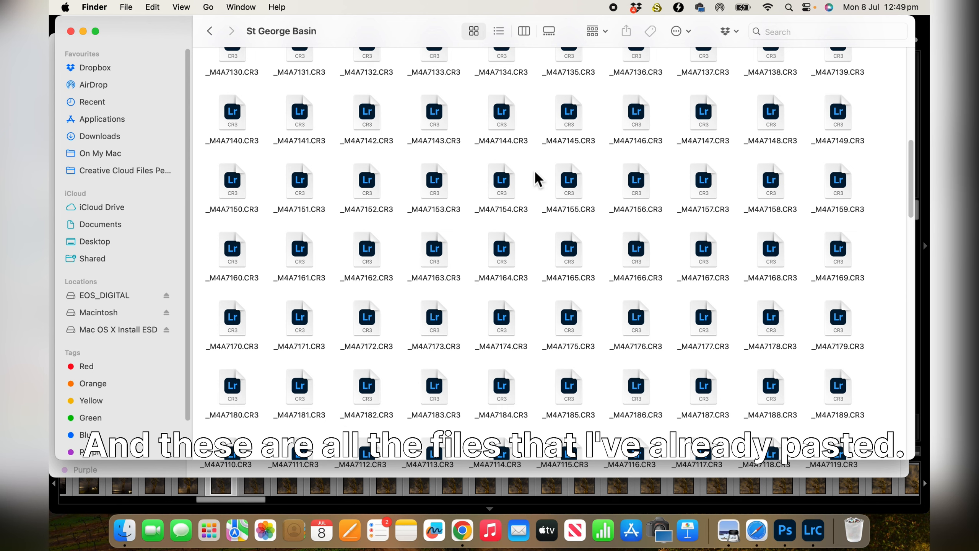
scroll(663, 211, down, 5)
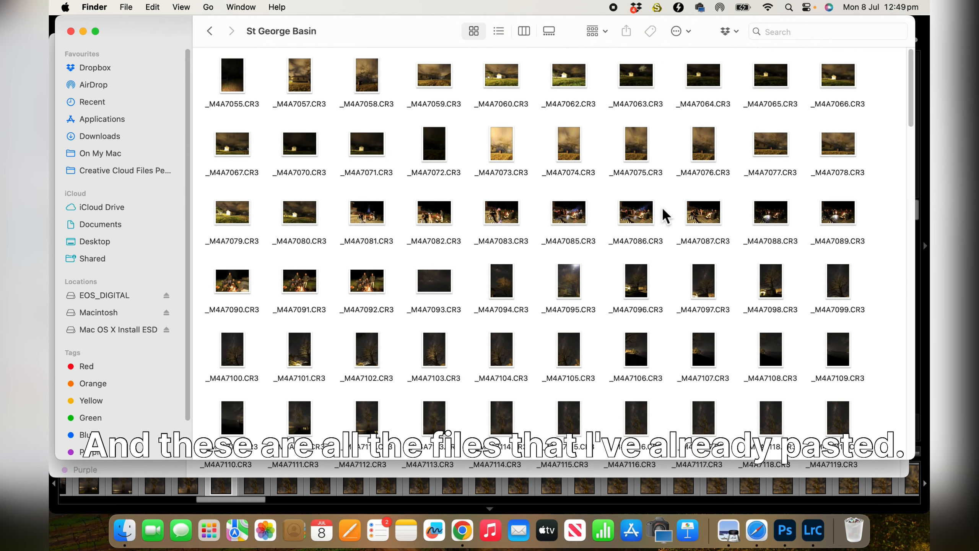
scroll(662, 211, down, 10)
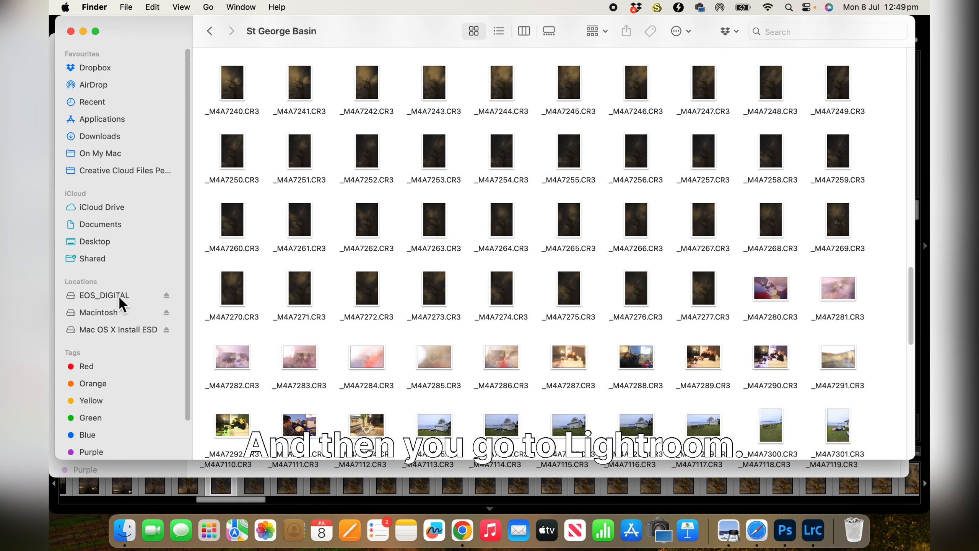
Switch to Lightroom Classic and start importing photos and video.
click(813, 530)
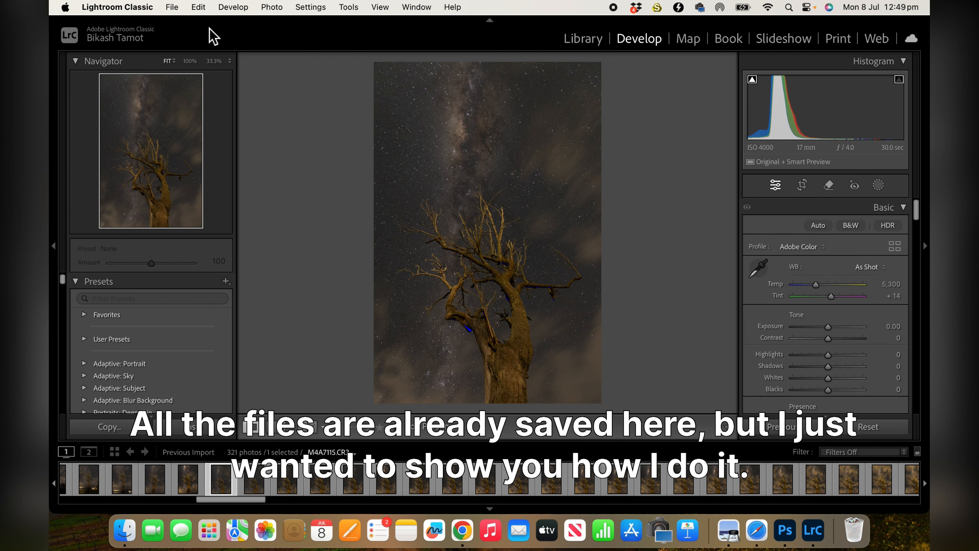
click(174, 8)
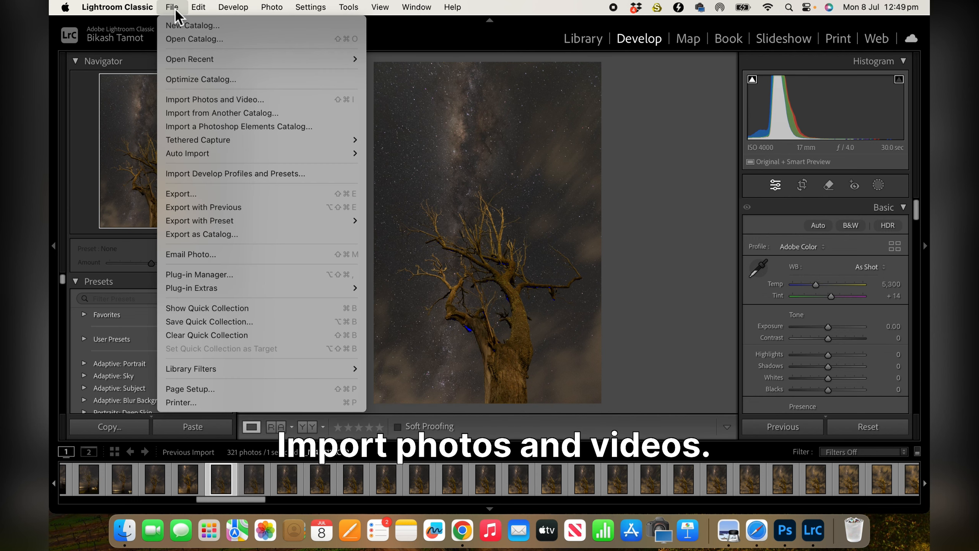
click(182, 101)
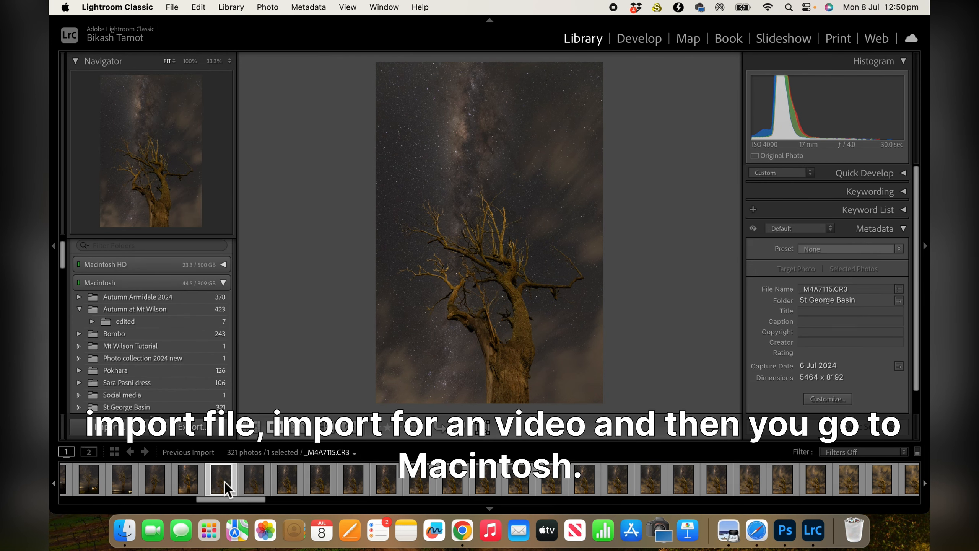
click(172, 8)
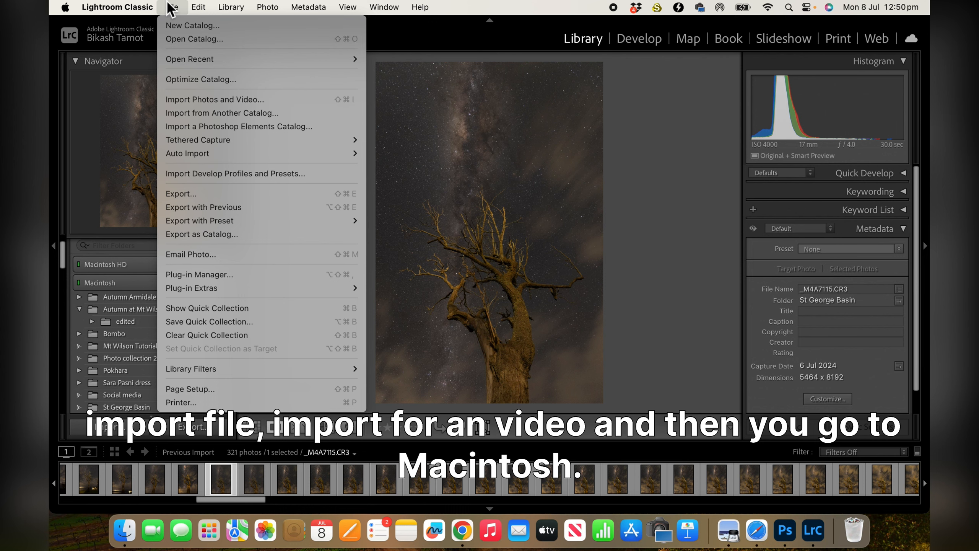
click(173, 100)
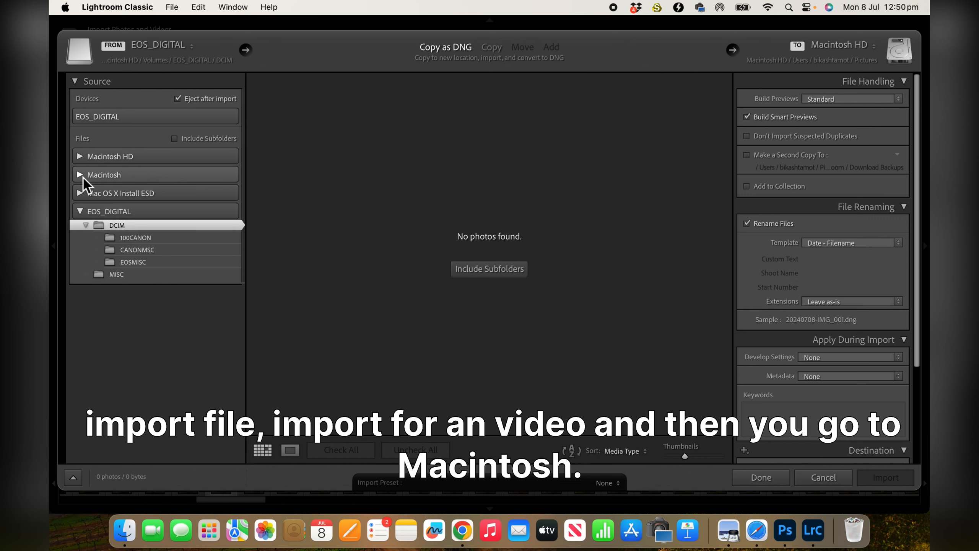
Try to expand the Macintosh drive as the import source.
click(122, 178)
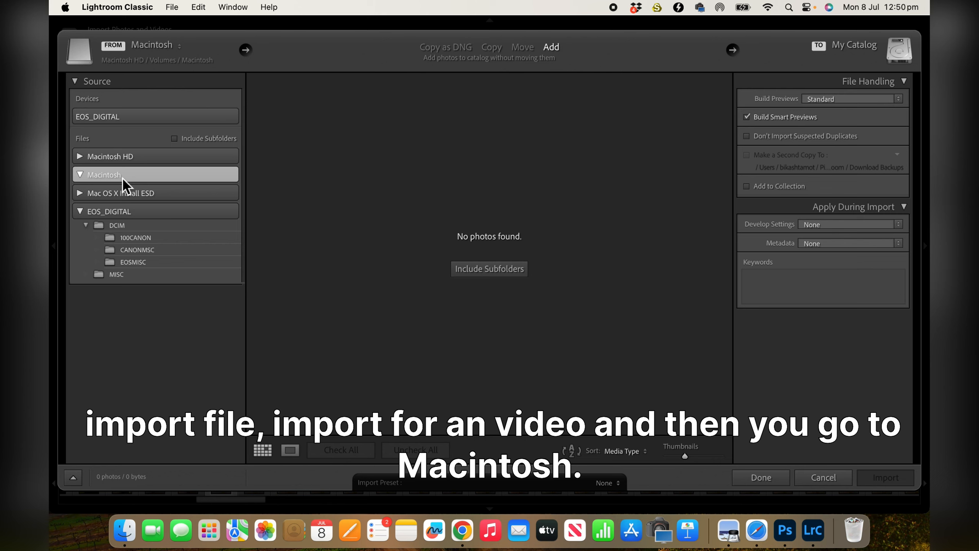
click(80, 156)
click(80, 156)
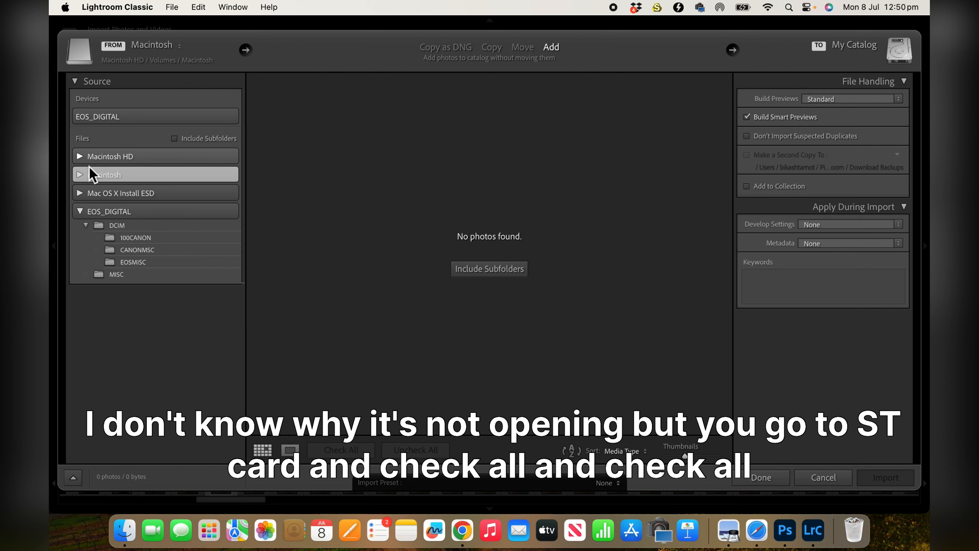
click(81, 172)
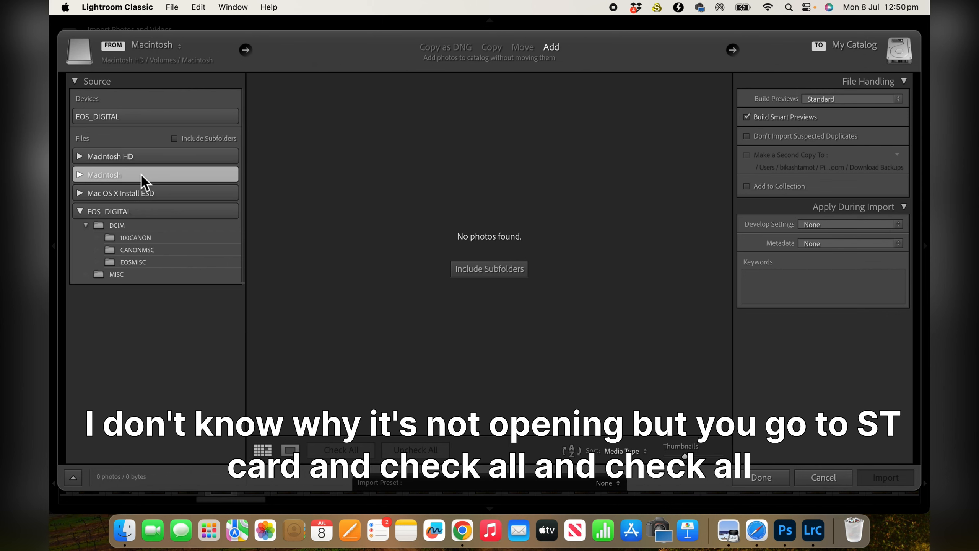
Choose the 100CANON folder on EOS_DIGITAL as the import source and uncheck all of its files.
click(118, 226)
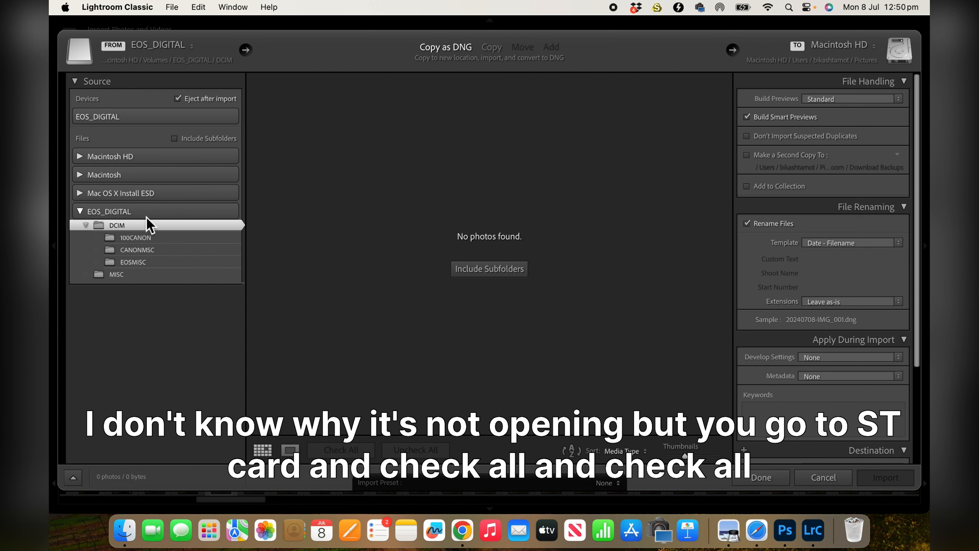
click(139, 237)
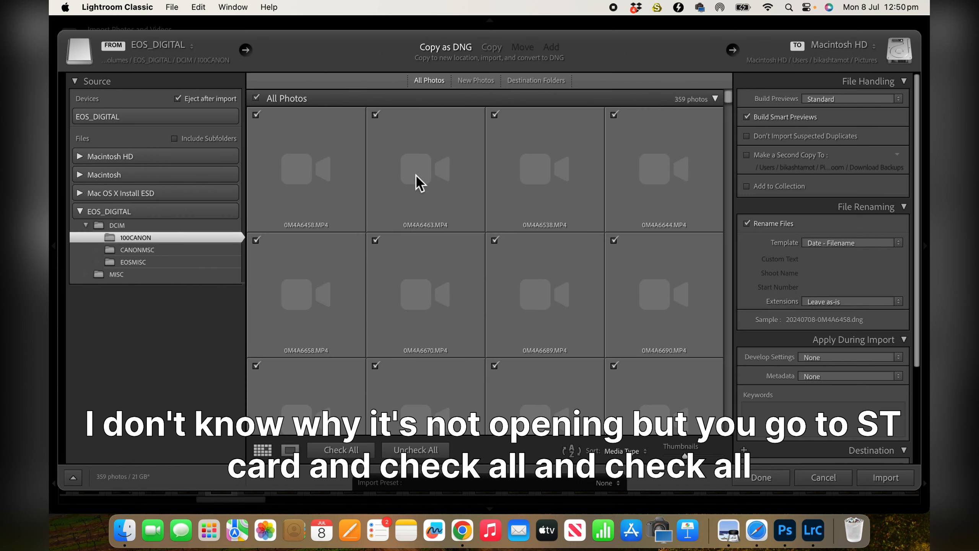
scroll(455, 241, down, 1)
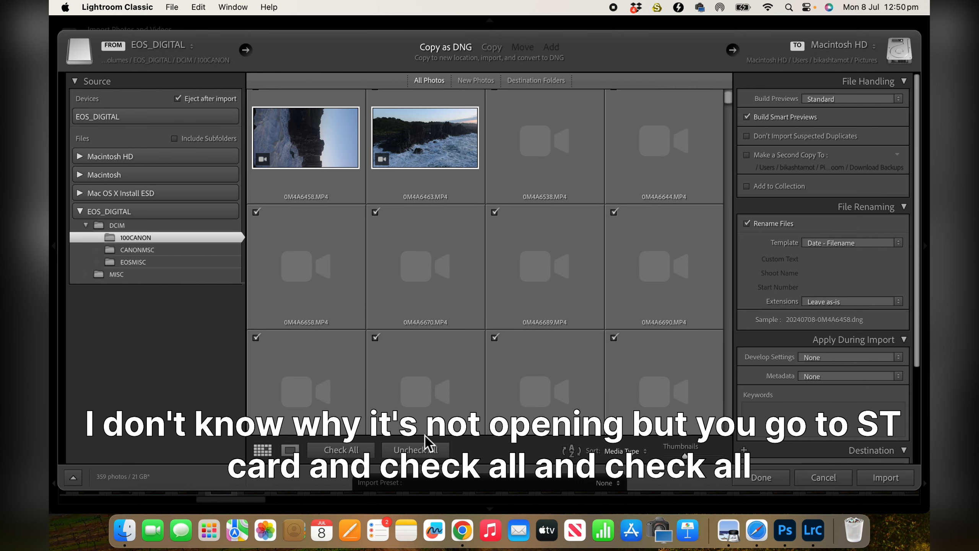
click(415, 450)
Find the bare-tree night shots and mark _M4A7111.CR3 to _M4A7117.CR3 for import.
scroll(482, 348, down, 5)
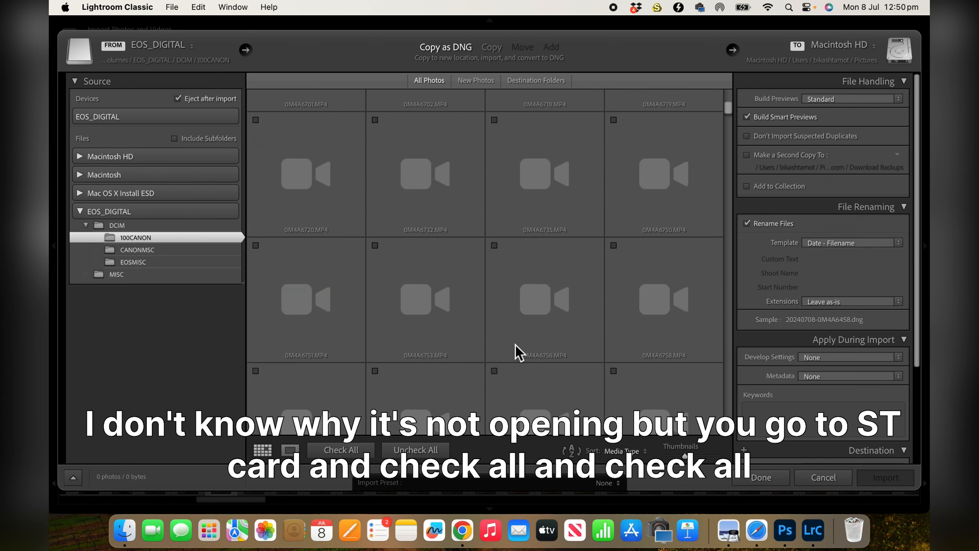
scroll(516, 345, down, 10)
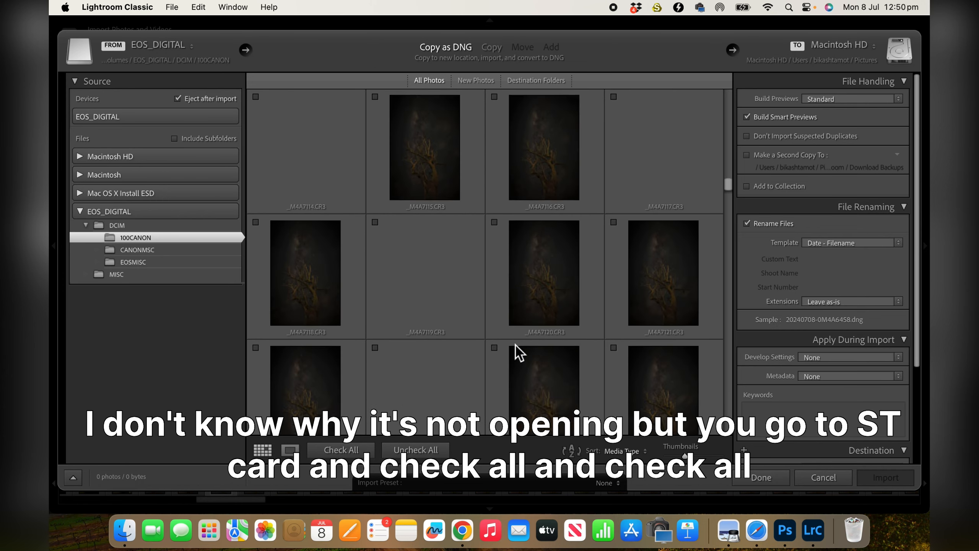
scroll(519, 352, down, 2)
scroll(519, 352, up, 5)
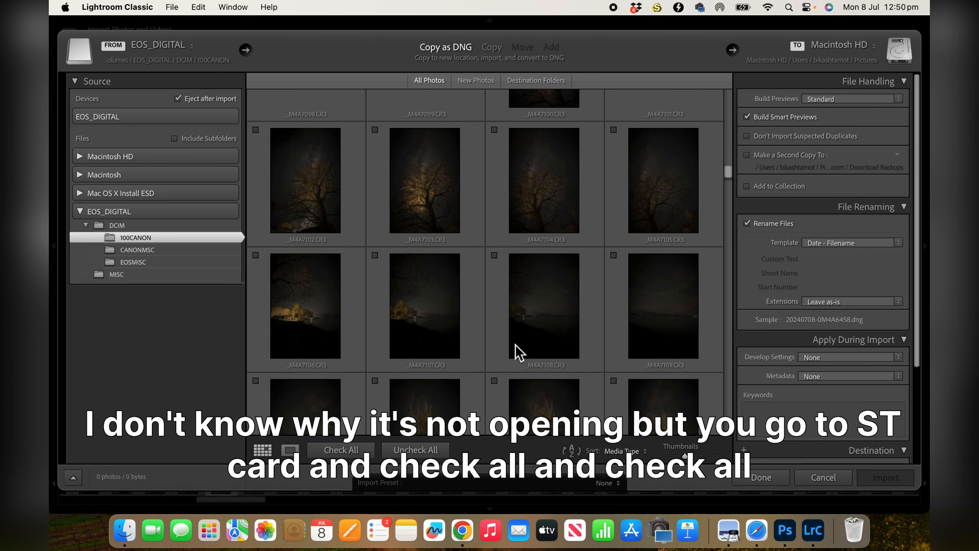
scroll(515, 345, down, 1)
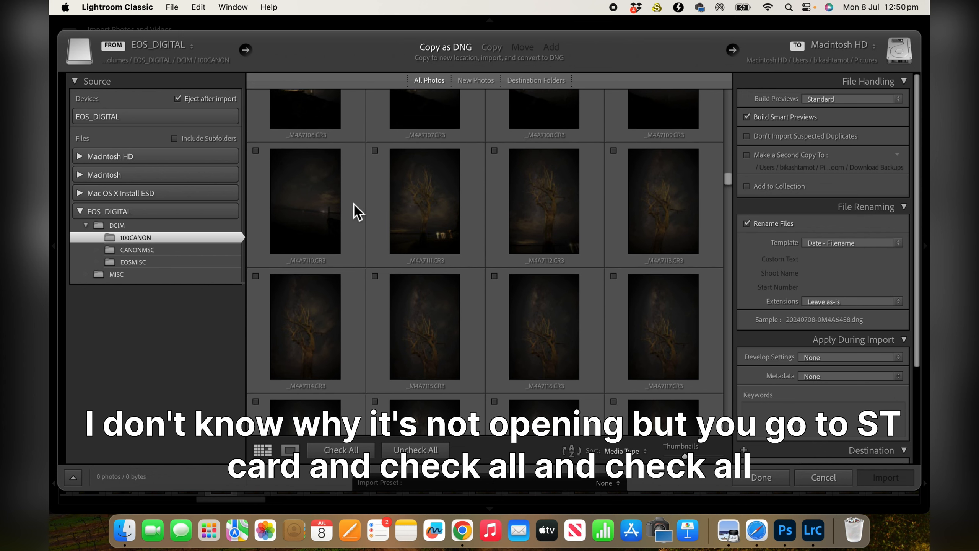
click(376, 151)
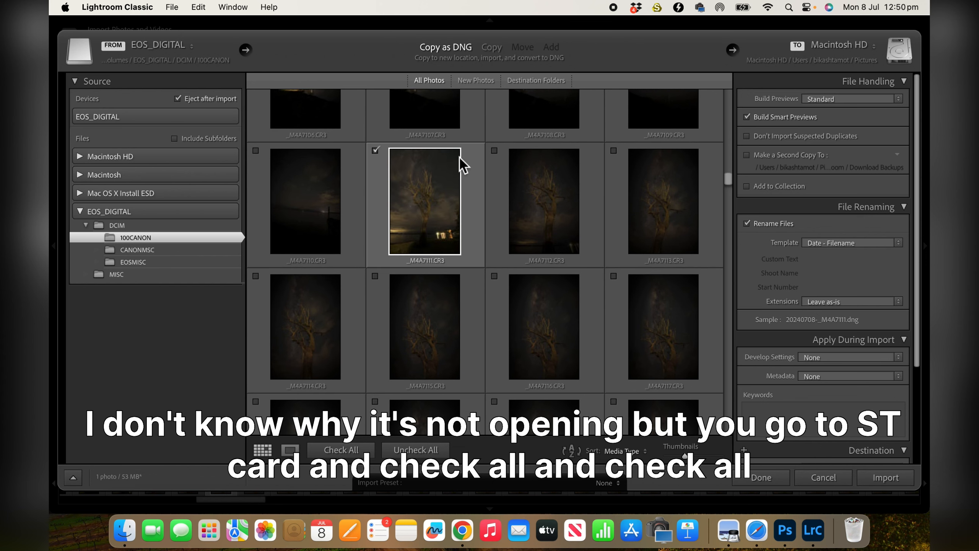
click(495, 151)
click(614, 150)
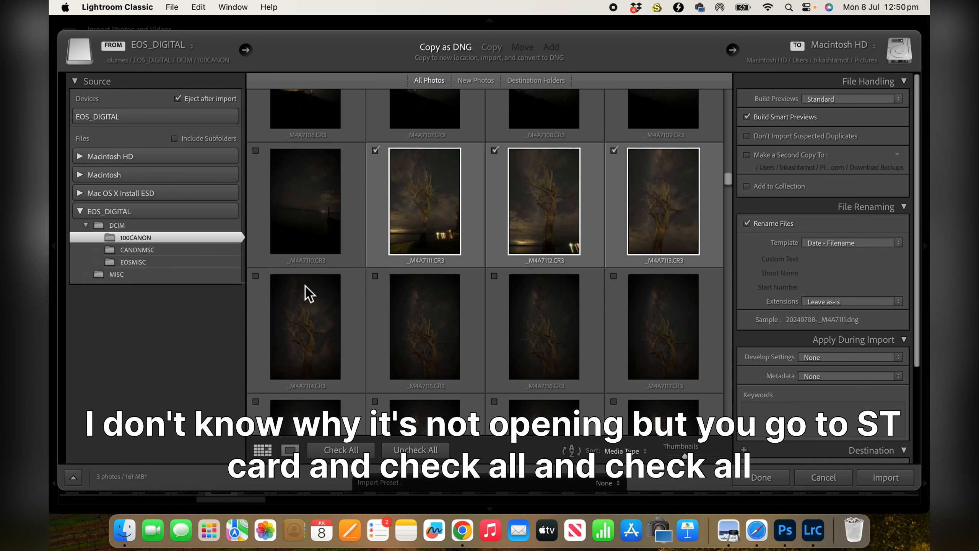
click(256, 276)
click(375, 276)
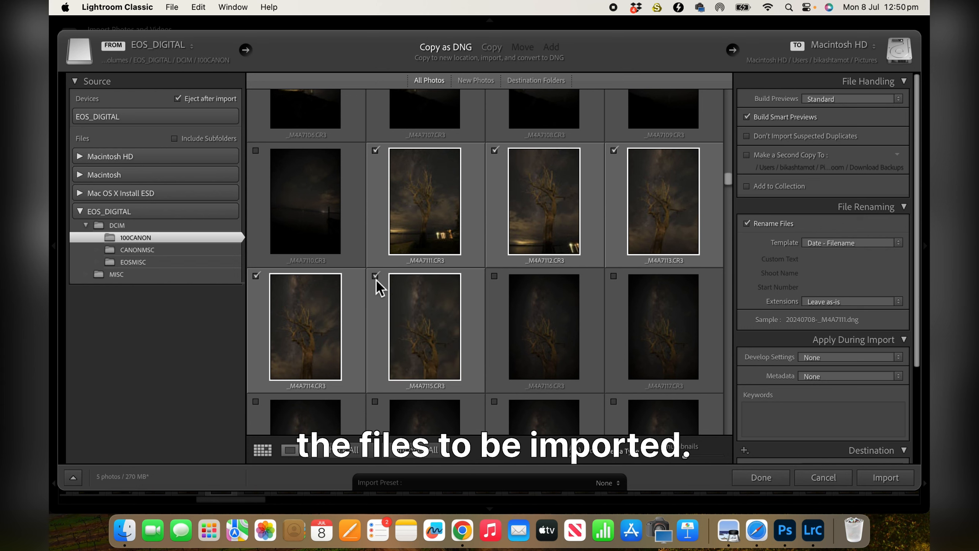
click(494, 276)
click(614, 276)
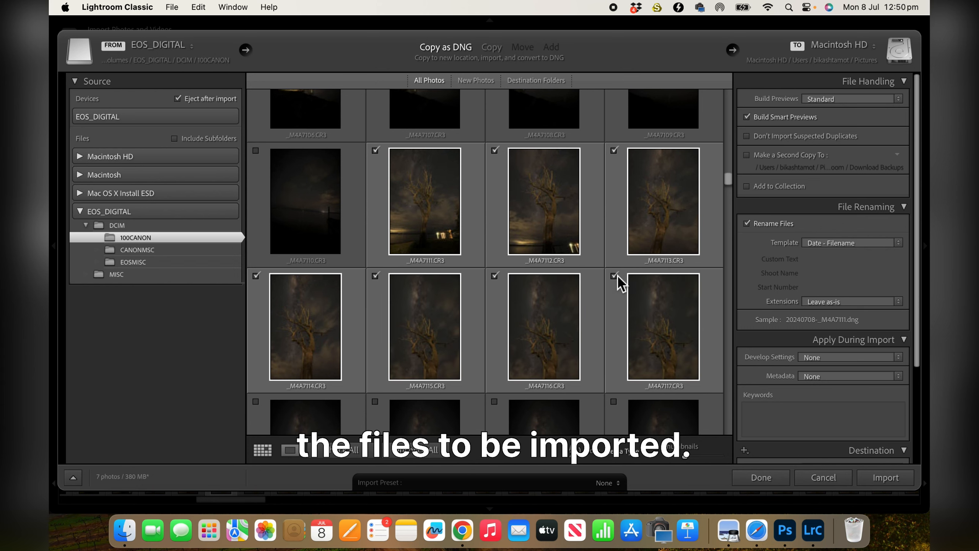
Mark the following tree photos _M4A7118.CR3 to _M4A7125.CR3 for import.
click(256, 403)
click(376, 402)
click(495, 402)
click(614, 402)
scroll(260, 307, down, 5)
click(256, 305)
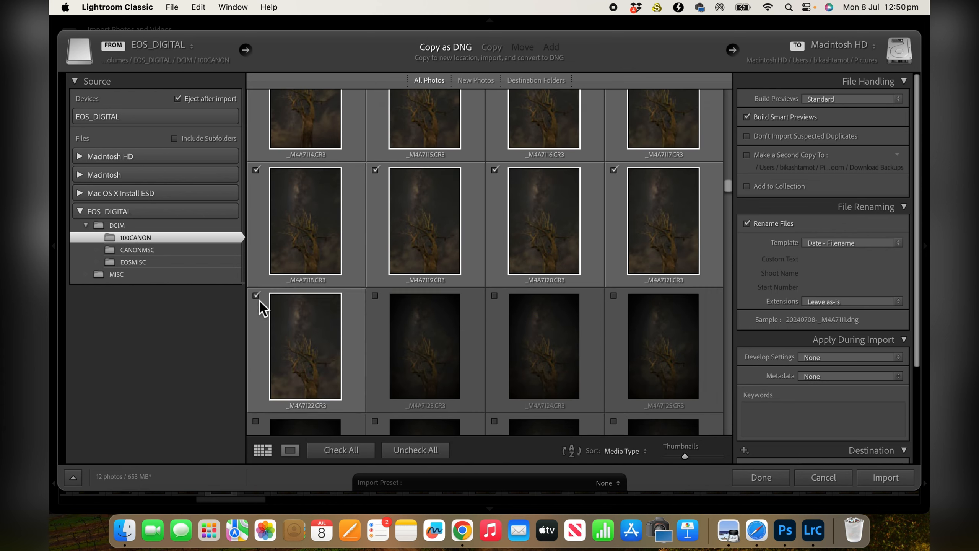
scroll(261, 306, down, 5)
scroll(259, 302, up, 5)
click(375, 255)
click(495, 255)
click(615, 255)
Select the long run of tree photos from _M4A7126.CR3 through _M4A7273.CR3 and mark them for import.
click(300, 400)
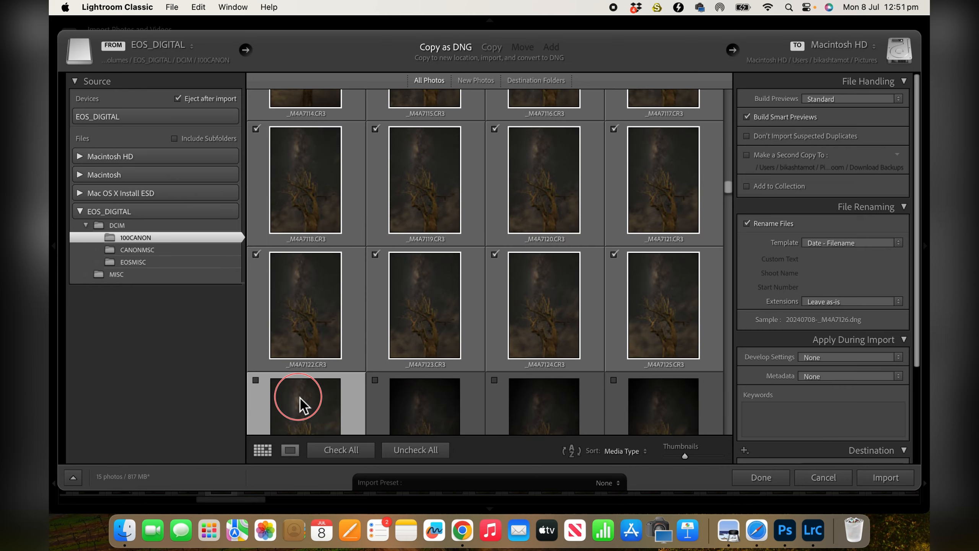
shift+click(663, 401)
scroll(440, 395, down, 5)
click(611, 287)
scroll(295, 315, down, 15)
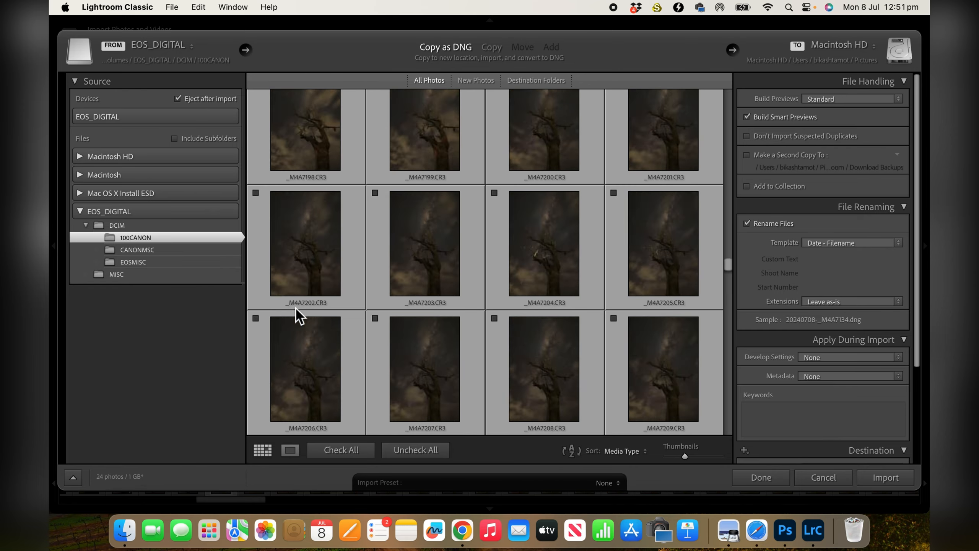
click(614, 242)
click(614, 242)
click(494, 116)
scroll(539, 247, up, 5)
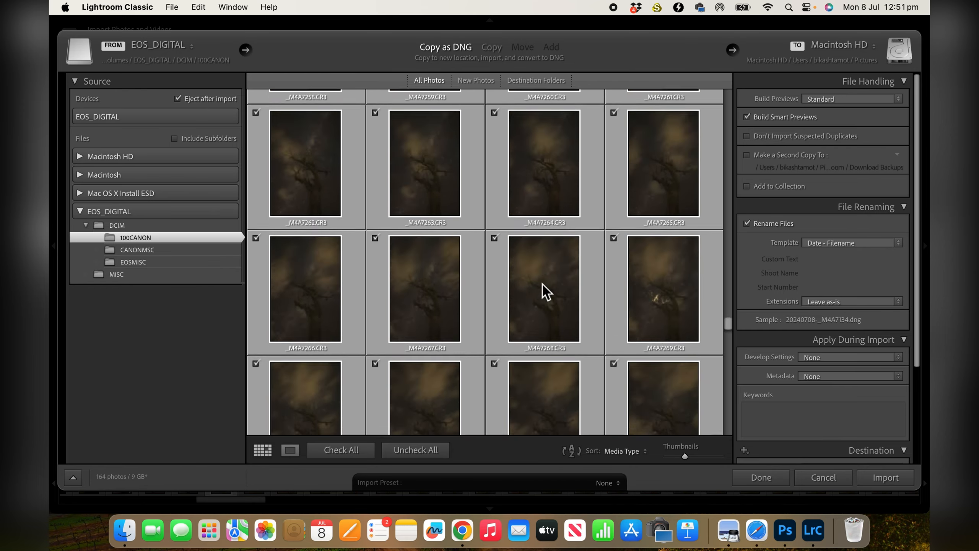
Mark the last tree photos, _M4A7274.CR3 to _M4A7277.CR3, for import.
scroll(544, 289, down, 5)
click(256, 239)
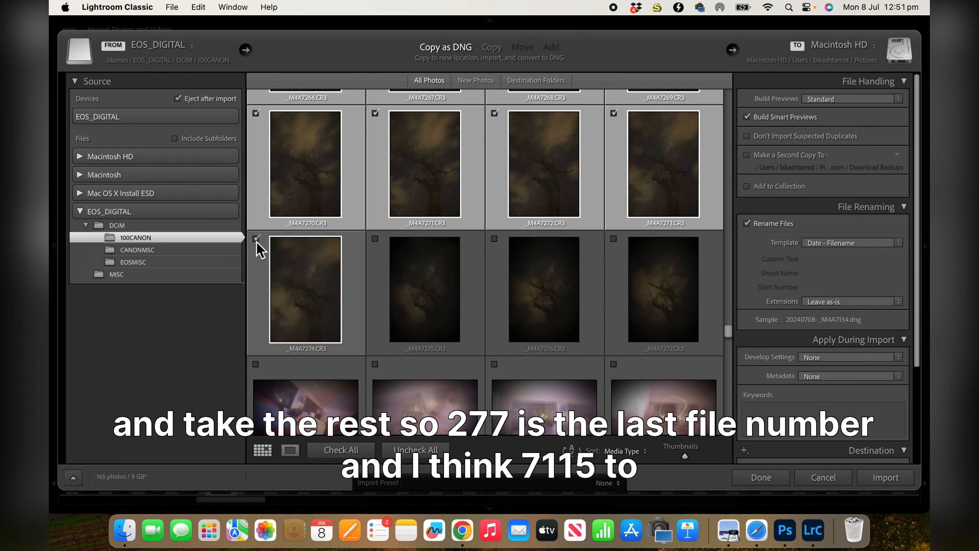
click(375, 240)
click(494, 240)
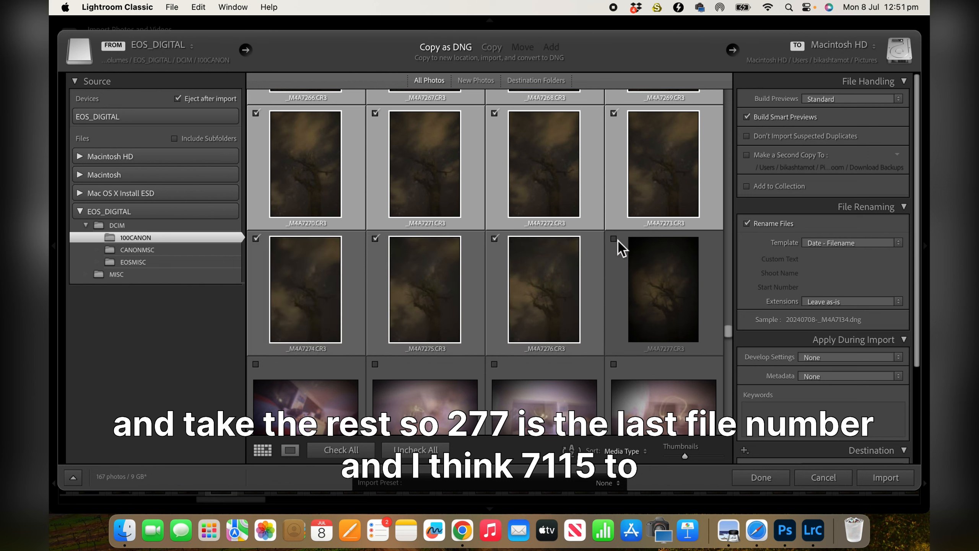
click(613, 239)
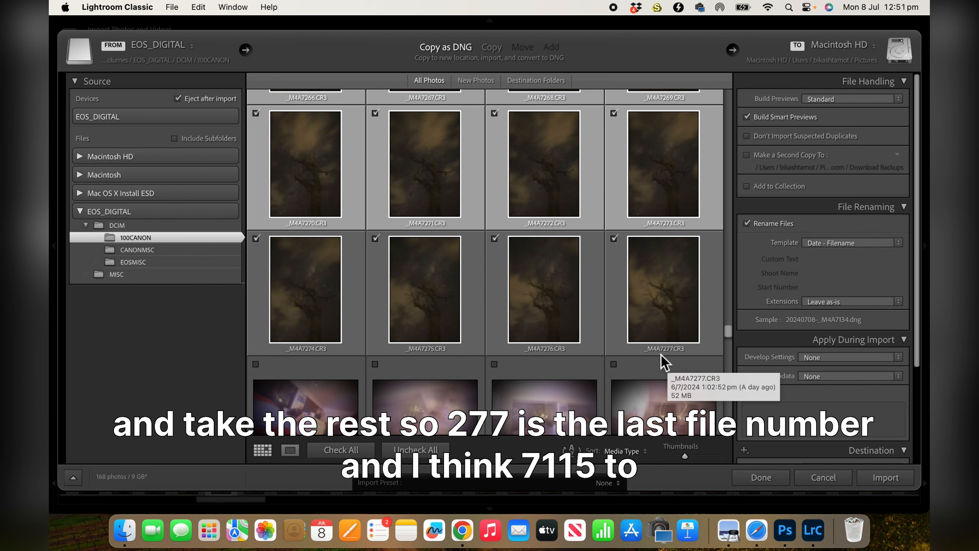
scroll(644, 185, up, 10)
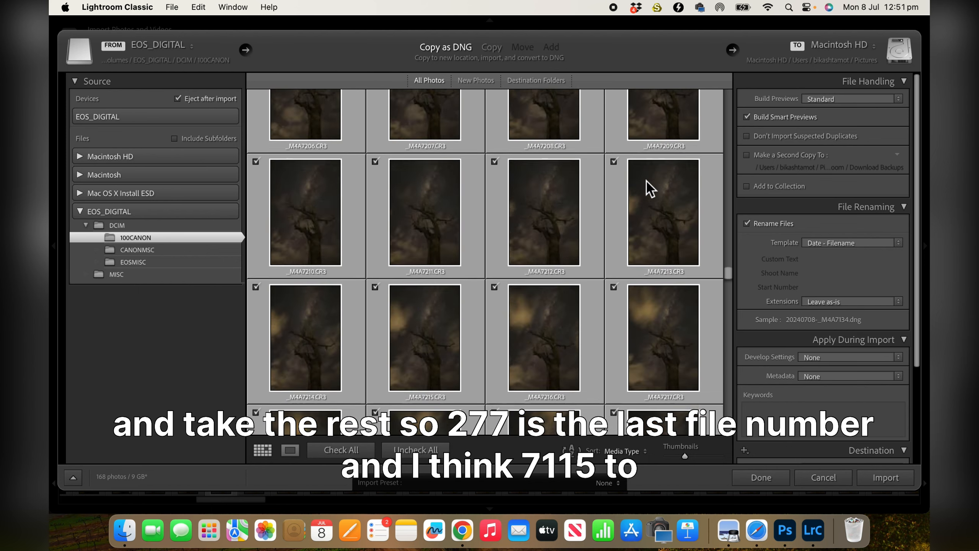
scroll(650, 187, up, 6)
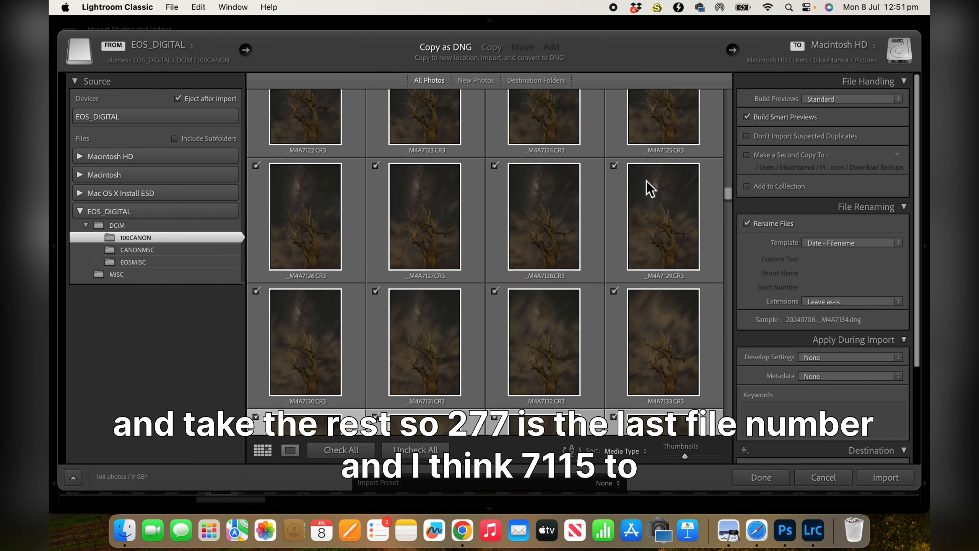
Unmark the tree photos _M4A7111.CR3 to _M4A7114.CR3 so they are left out of the import.
scroll(649, 189, up, 2)
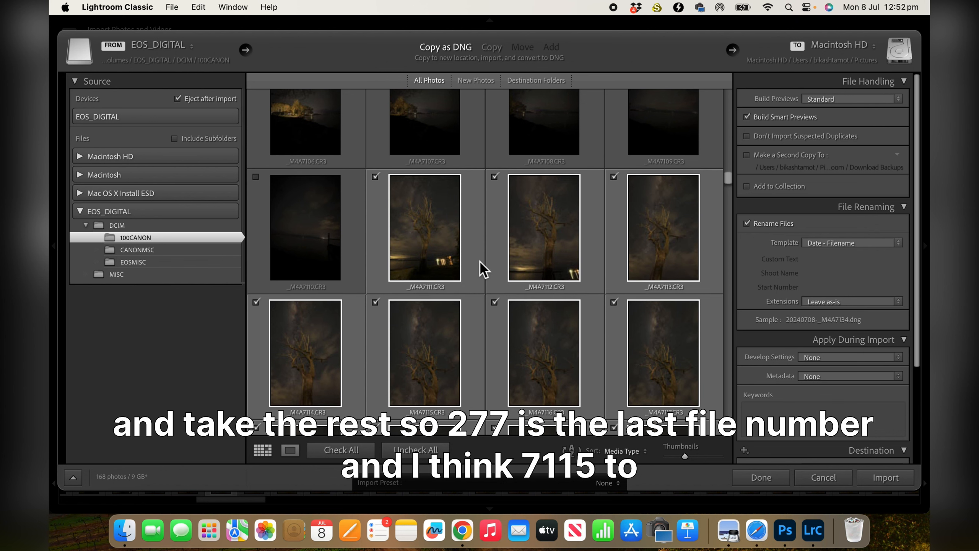
click(376, 177)
click(495, 177)
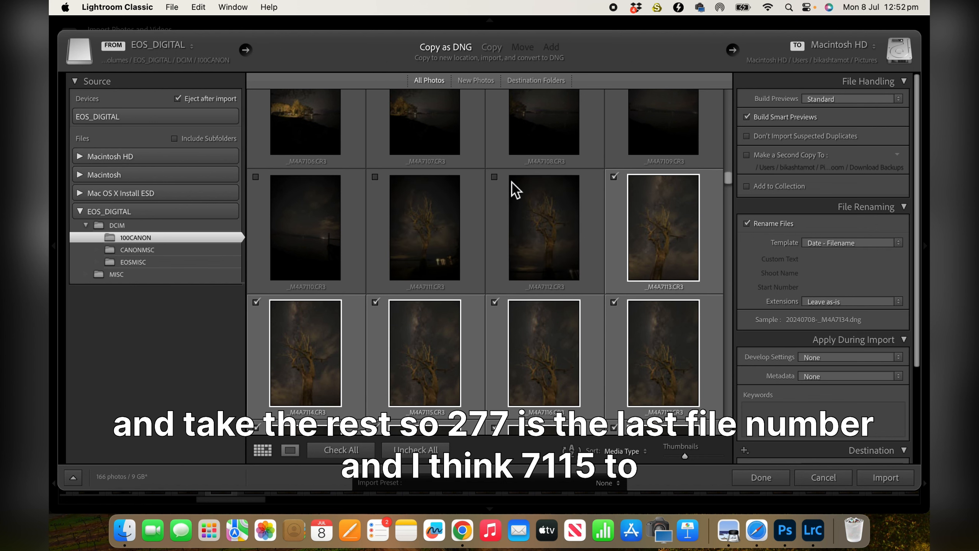
click(614, 177)
scroll(559, 369, down, 2)
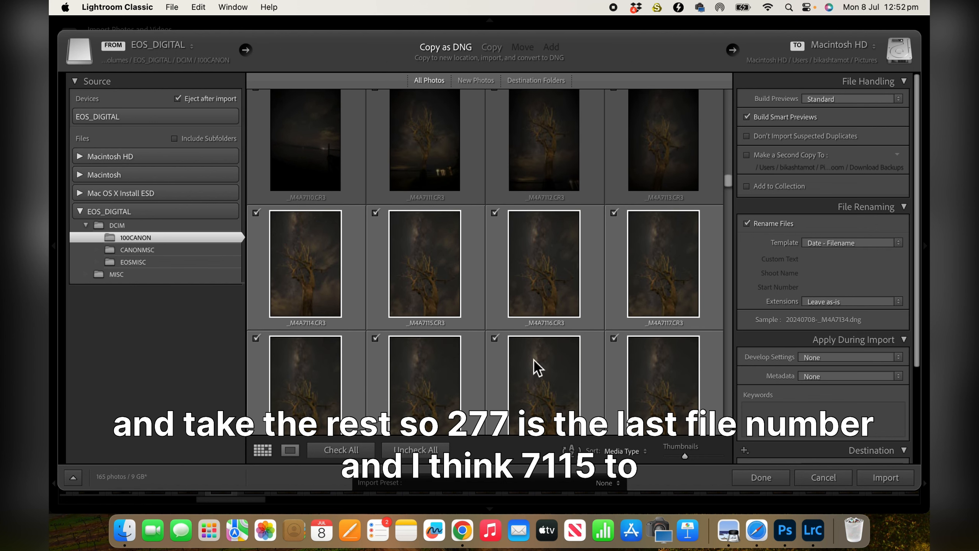
click(256, 213)
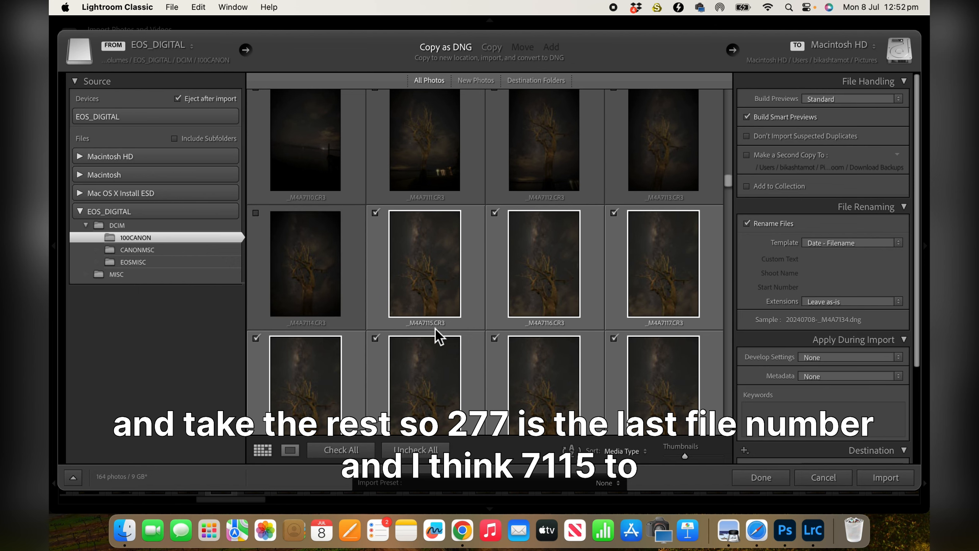
Check the marked range through _M4A7277.CR3 and start importing the marked photos.
scroll(440, 329, down, 20)
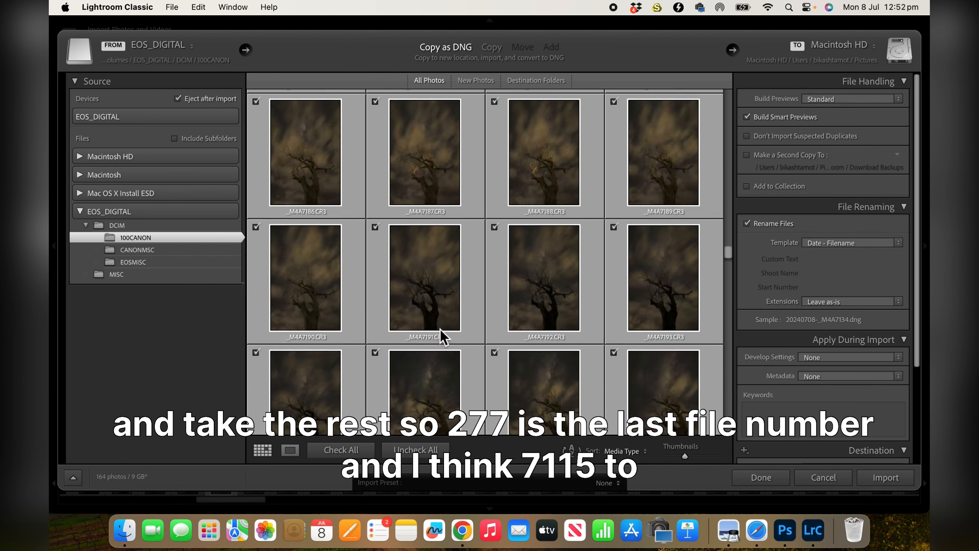
scroll(440, 328, down, 12)
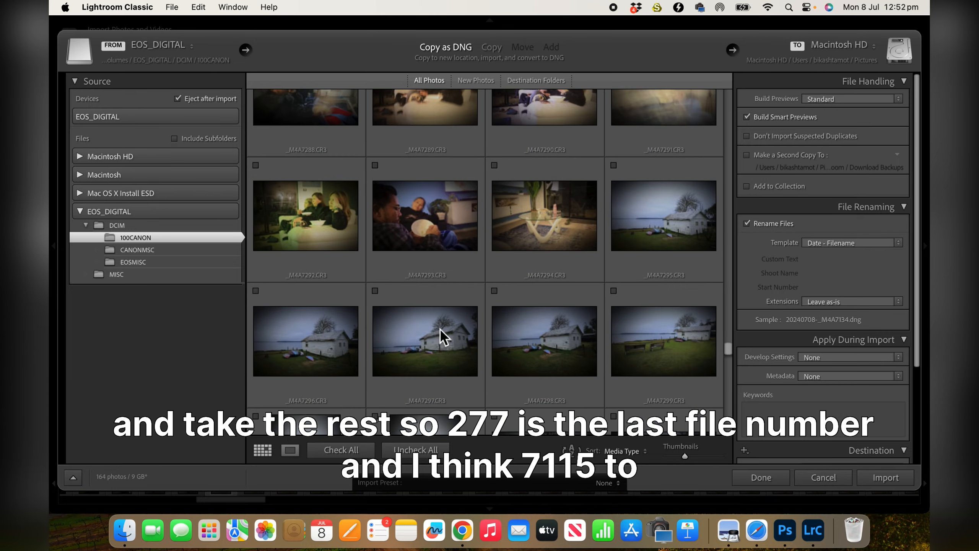
scroll(440, 328, up, 5)
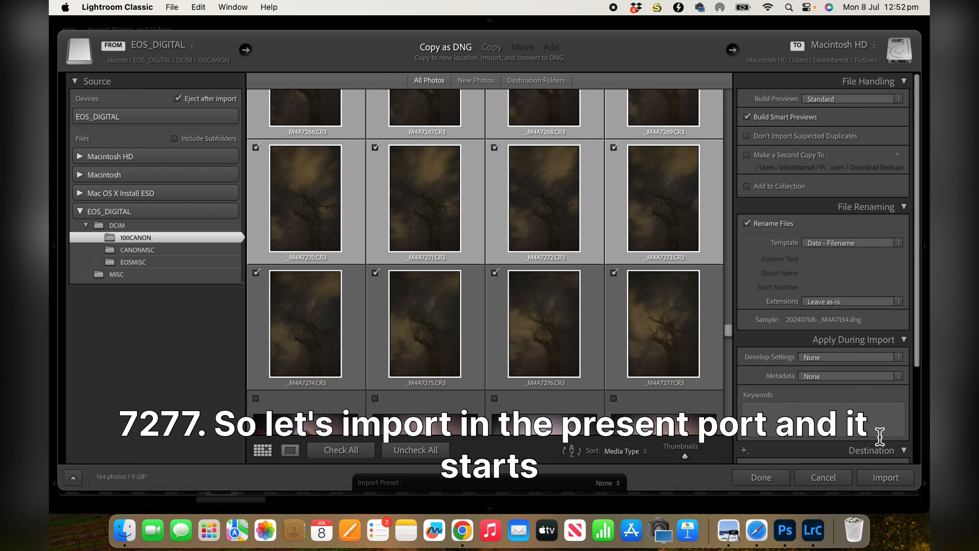
click(884, 484)
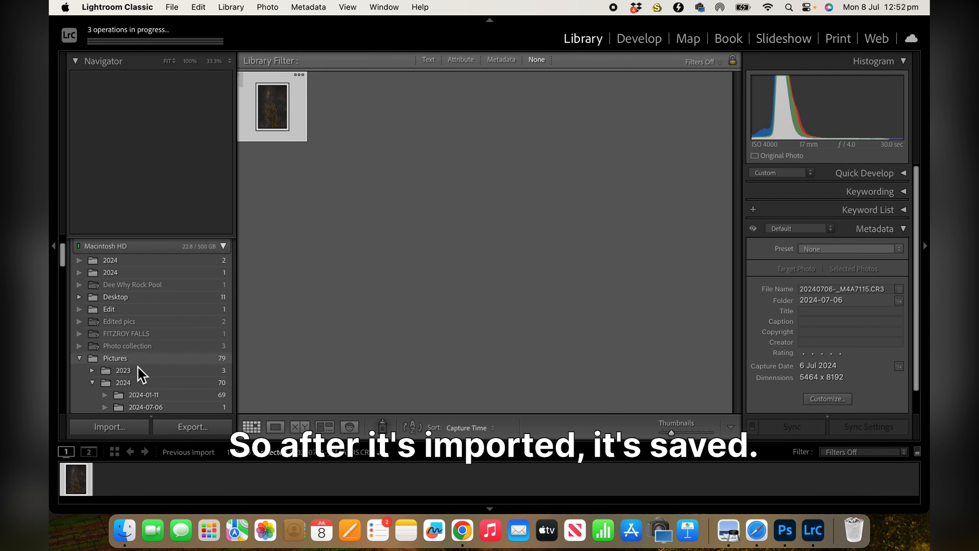
Open the St George Basin folder and view the tree photo _M4A7118.CR3 enlarged.
scroll(162, 342, down, 10)
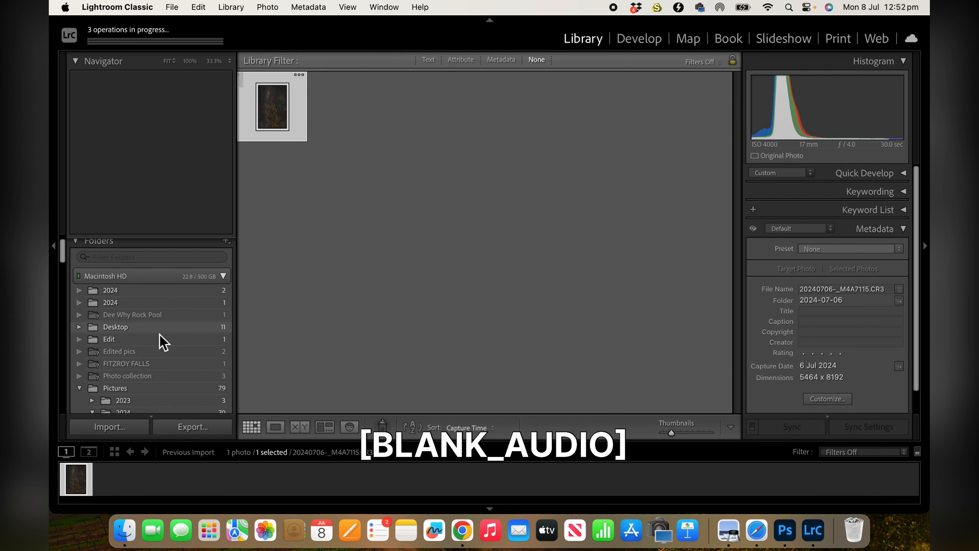
click(131, 364)
scroll(616, 299, down, 10)
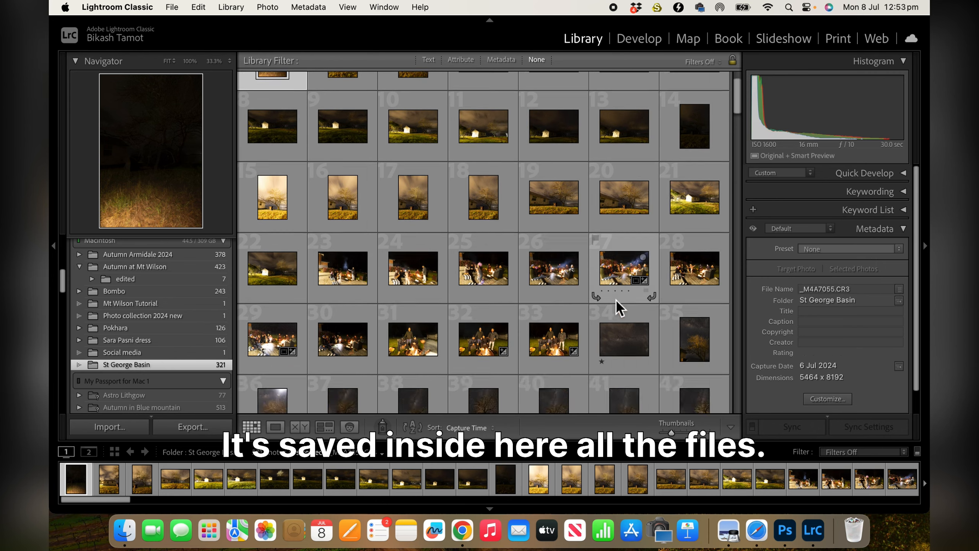
scroll(616, 302, up, 3)
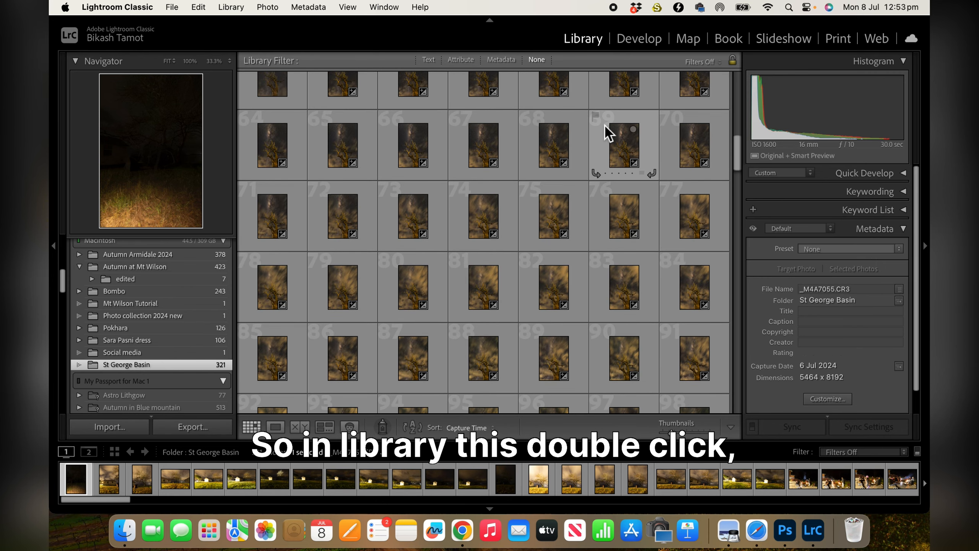
scroll(606, 131, up, 1)
double_click(415, 99)
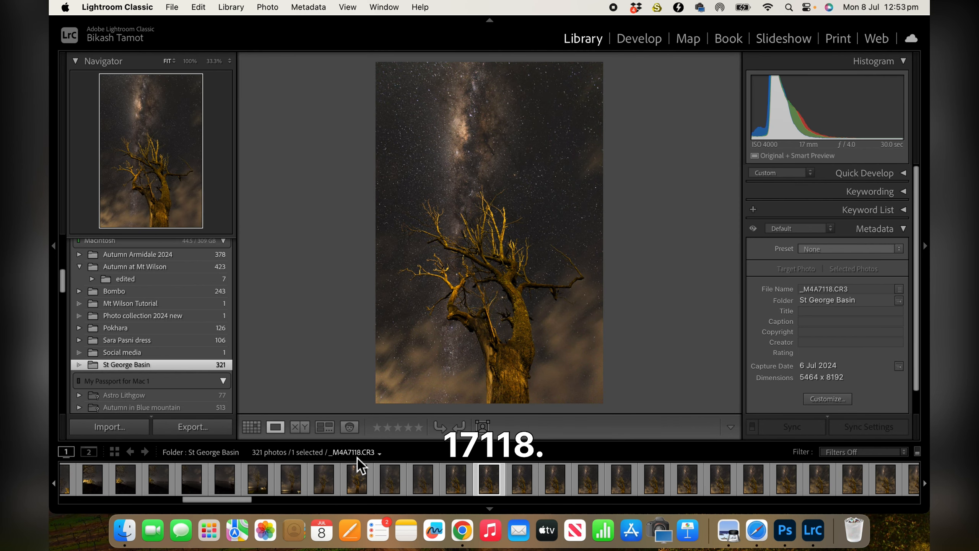
Select the continuous run of tree photos from _M4A7115.CR3 through _M4A7277.CR3.
click(381, 484)
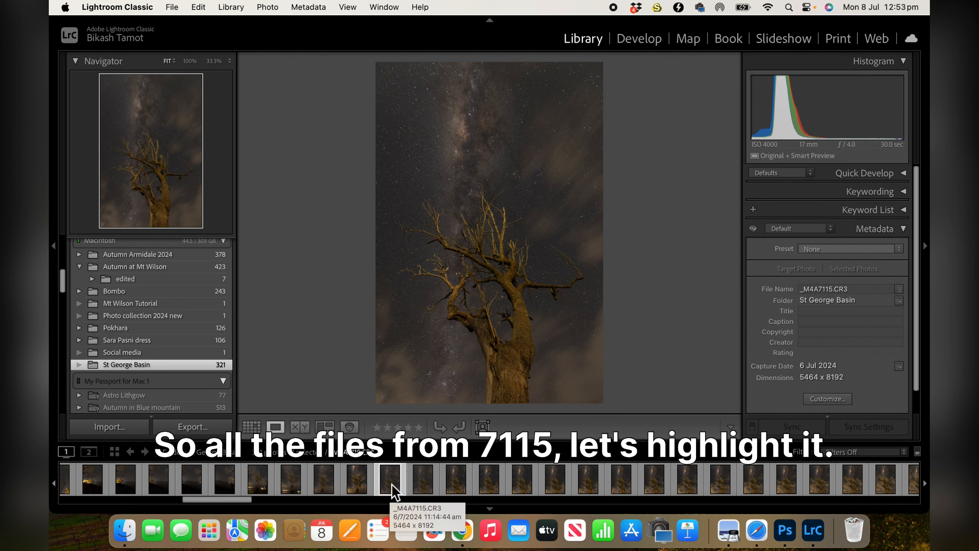
key(shift+Right)
key(shift+Right)
key(shift+Right)
key(shift+Right)
key(shift+Right)
key(shift+Right)
key(shift+Right)
key(shift+Right)
key(shift+Right)
key(shift+Right)
key(shift+Right)
key(shift+Right)
key(shift+Right)
key(shift+Right)
key(shift+Right)
key(shift+Right)
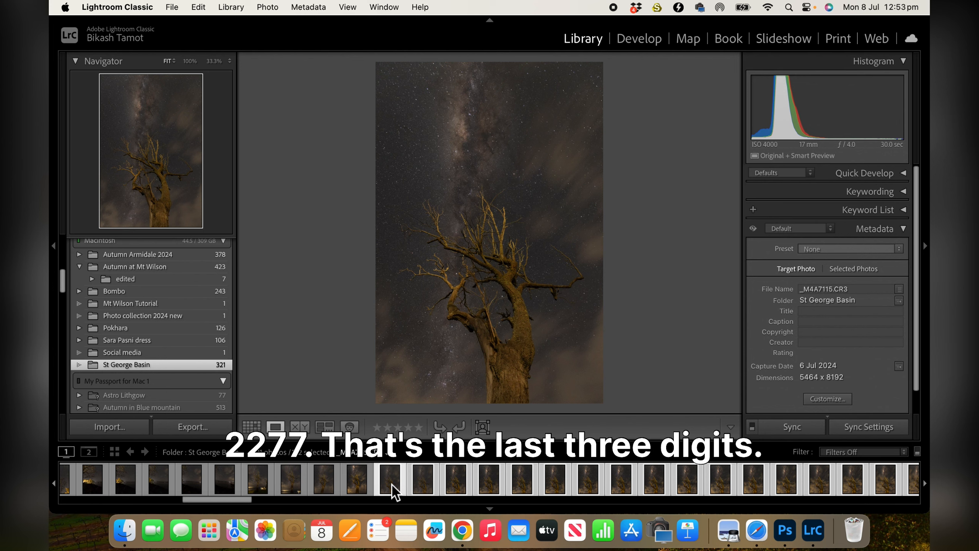
scroll(394, 490, right, 15)
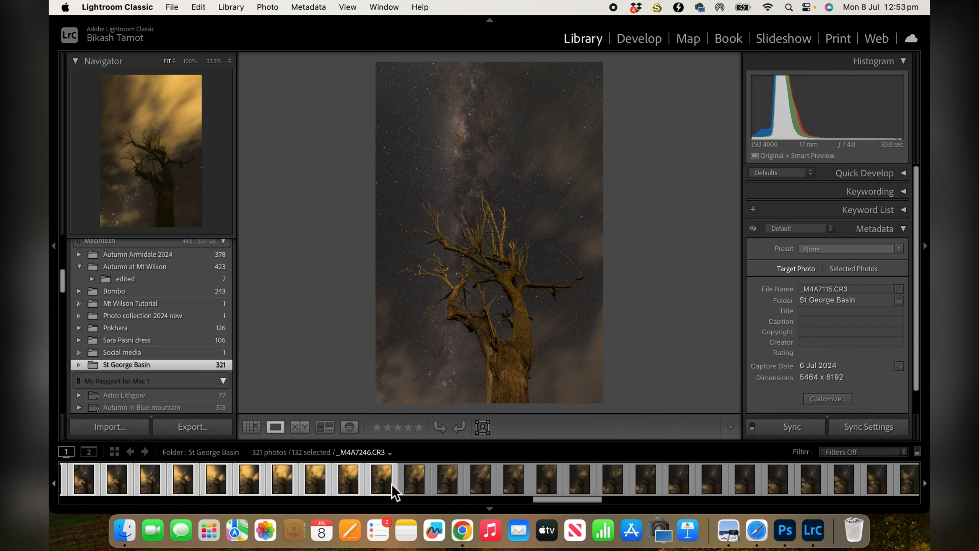
scroll(394, 490, right, 1)
scroll(394, 490, right, 5)
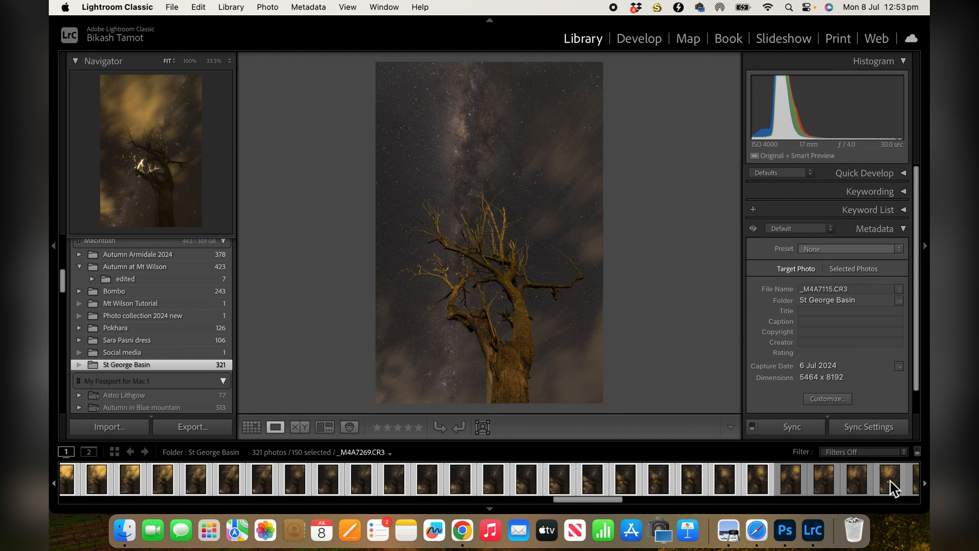
scroll(894, 489, down, 3)
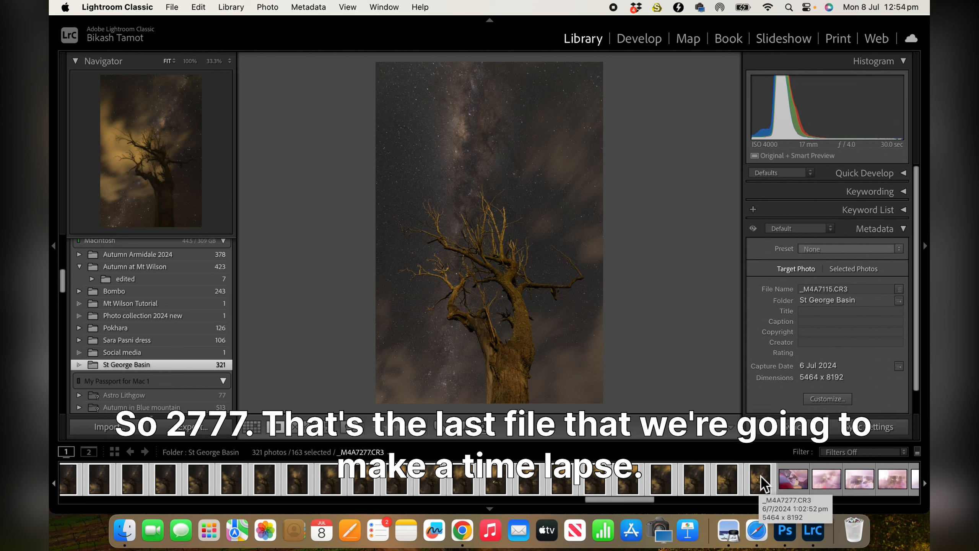
Return to the start of the selected run and open _M4A7115.CR3 in the Develop module, keeping the whole selection.
scroll(762, 477, left, 15)
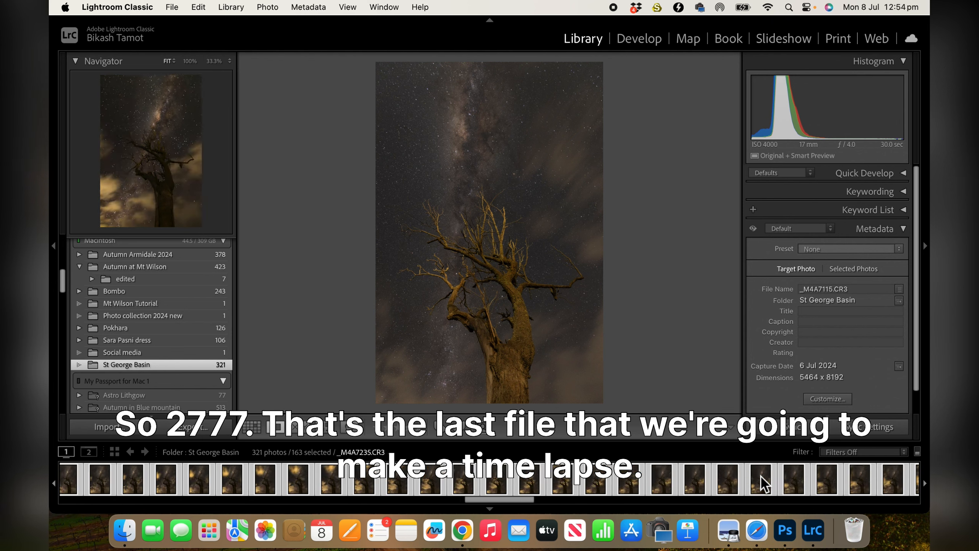
scroll(761, 474, left, 10)
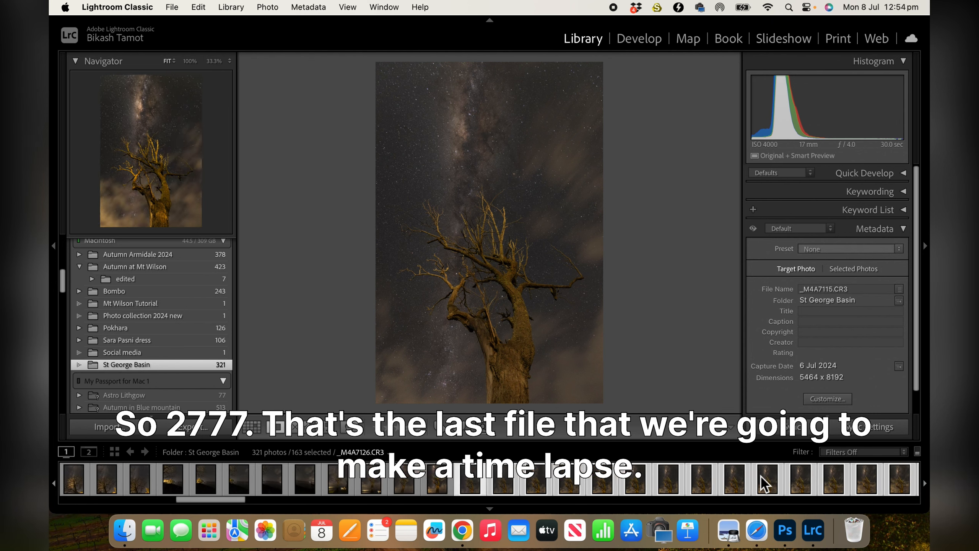
scroll(762, 482, right, 5)
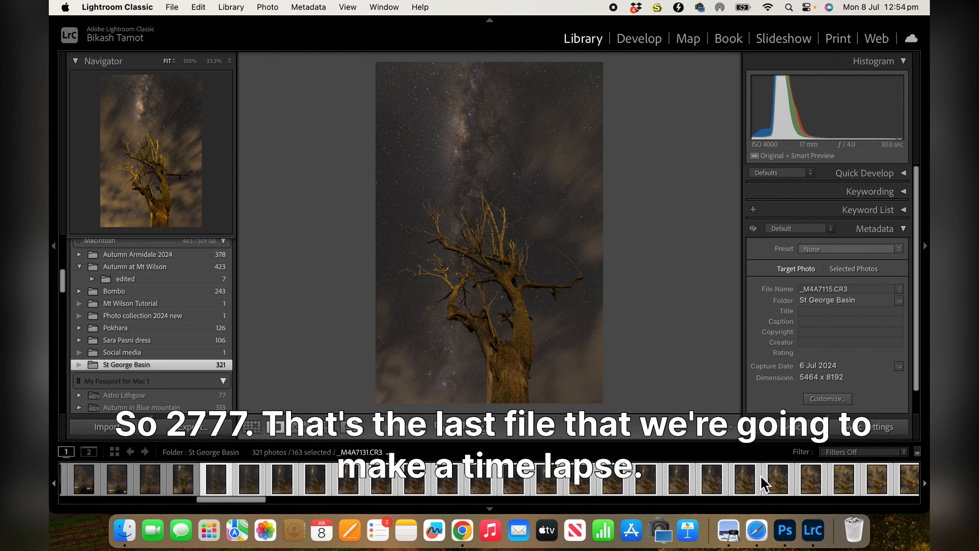
scroll(766, 484, left, 2)
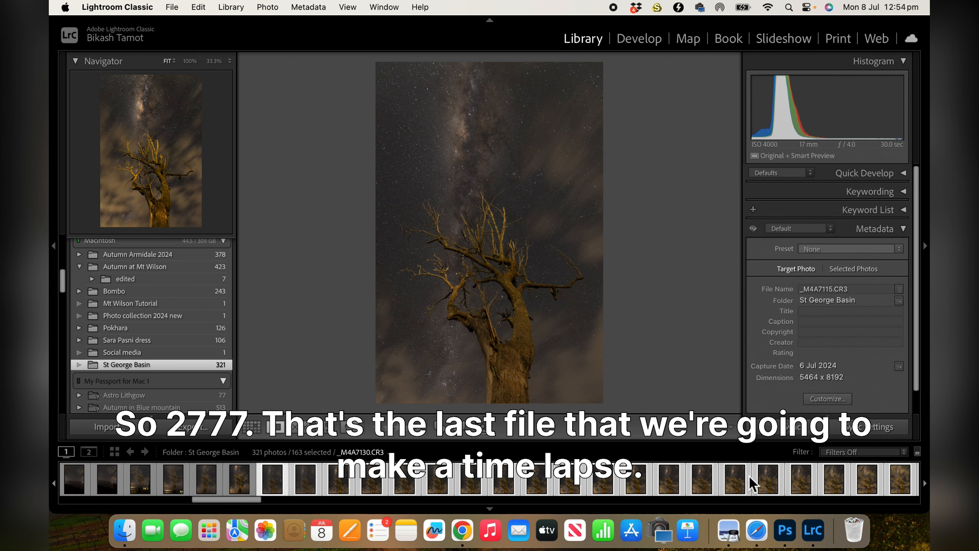
scroll(493, 477, left, 2)
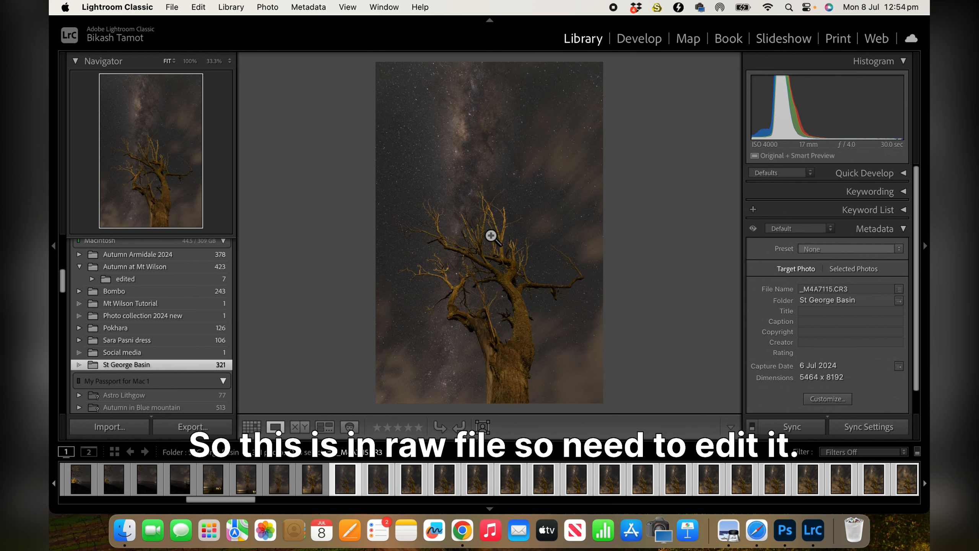
click(640, 38)
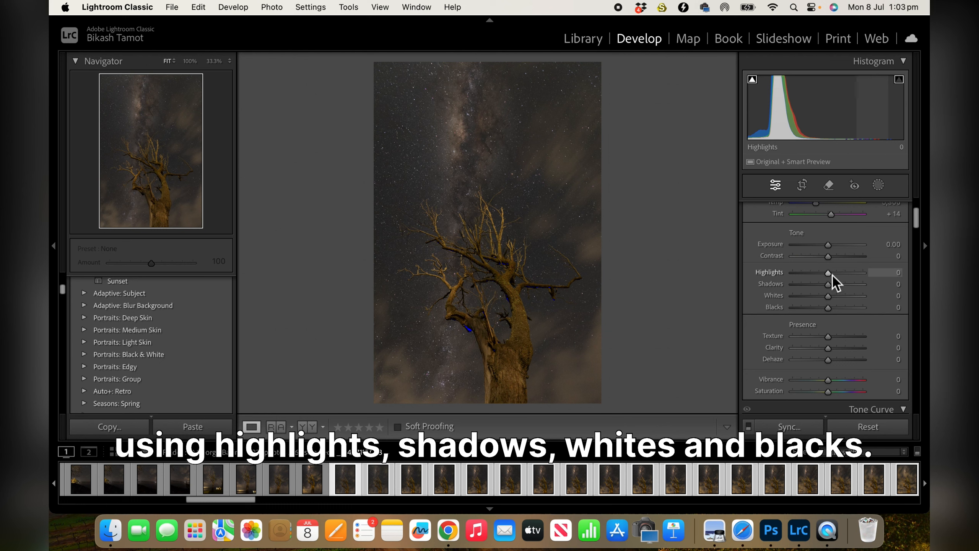
Set Highlights +18, Shadows -7, Whites +36, Blacks -14, Clarity +11 and Dehaze +13, and compare the photo before and after.
drag(832, 274, 843, 300)
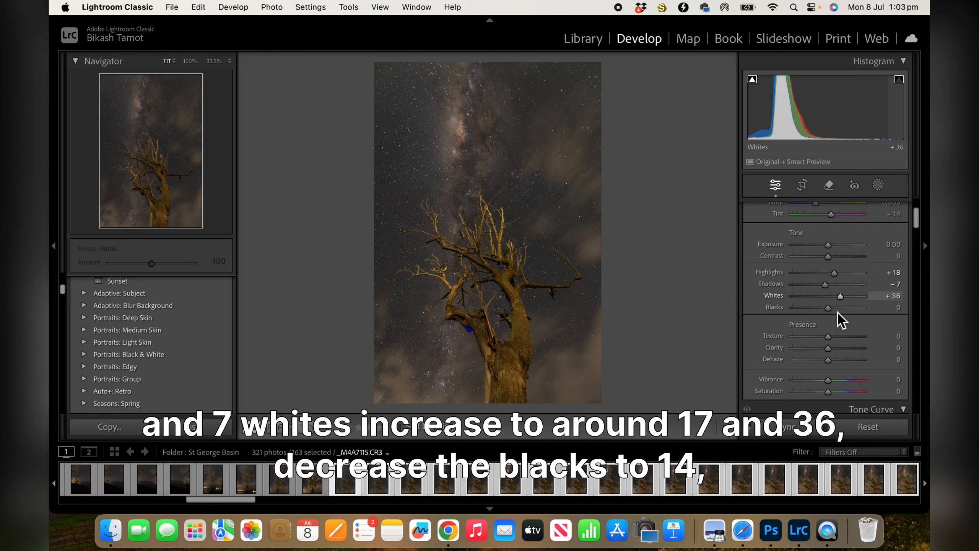
drag(832, 311, 825, 311)
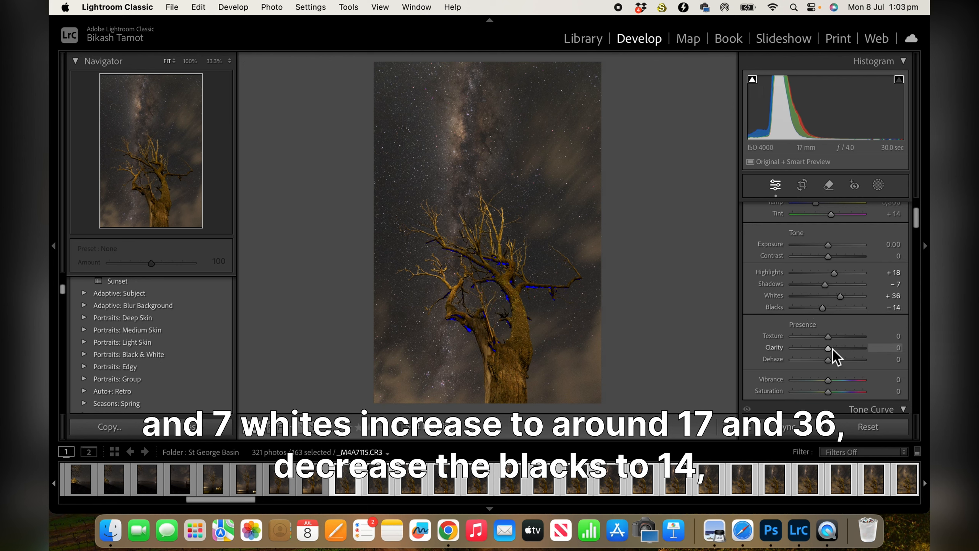
drag(829, 349, 835, 361)
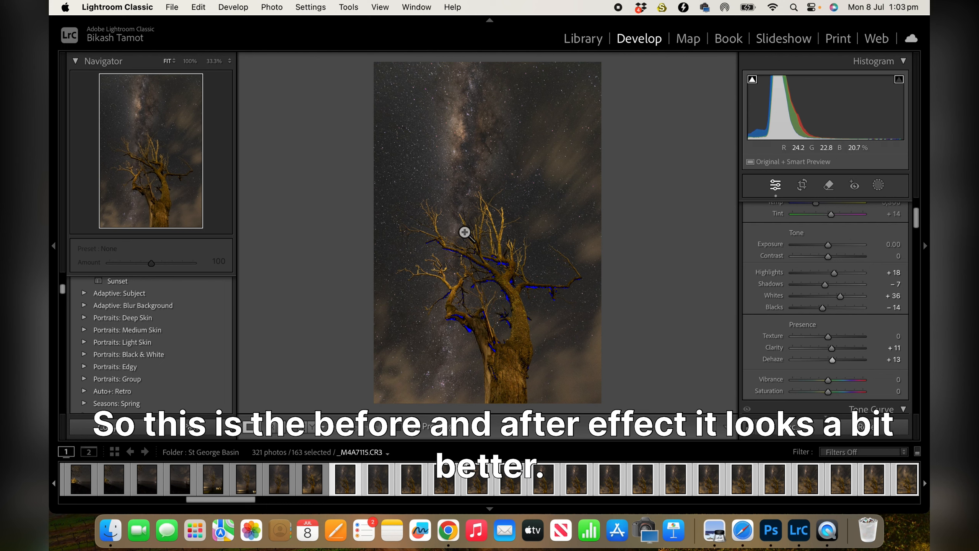
click(311, 426)
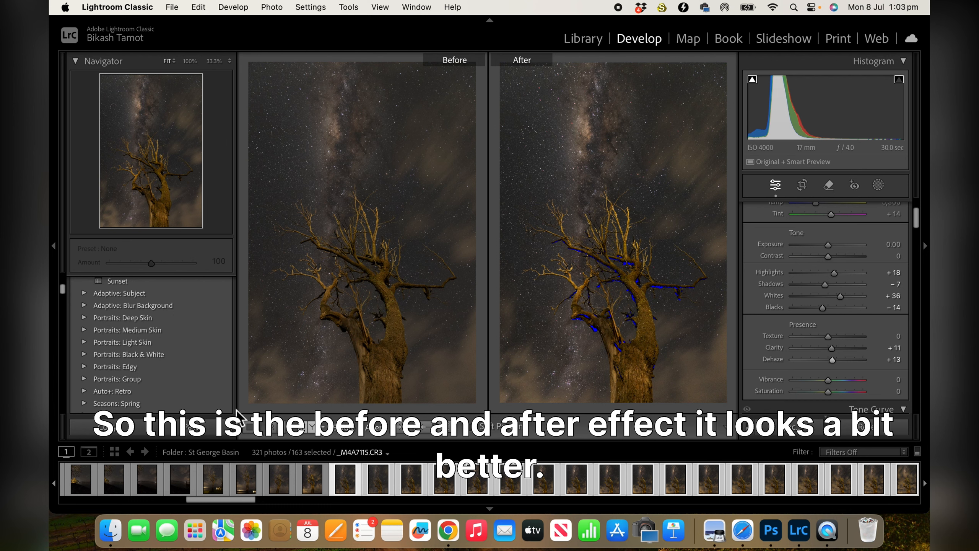
click(251, 427)
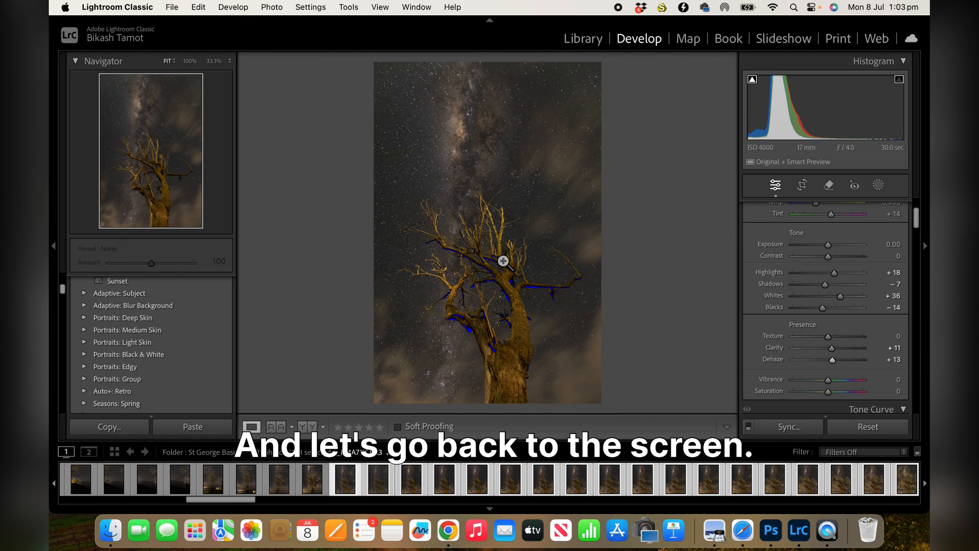
Set the photo's Vibrance to +7 to bring some colour into the Milky Way.
scroll(849, 341, down, 4)
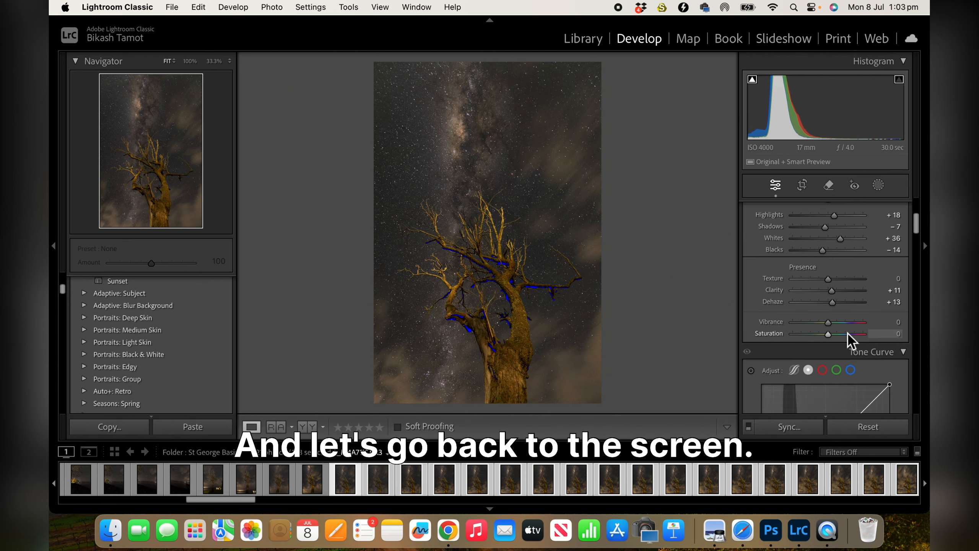
click(829, 309)
drag(830, 309, 832, 311)
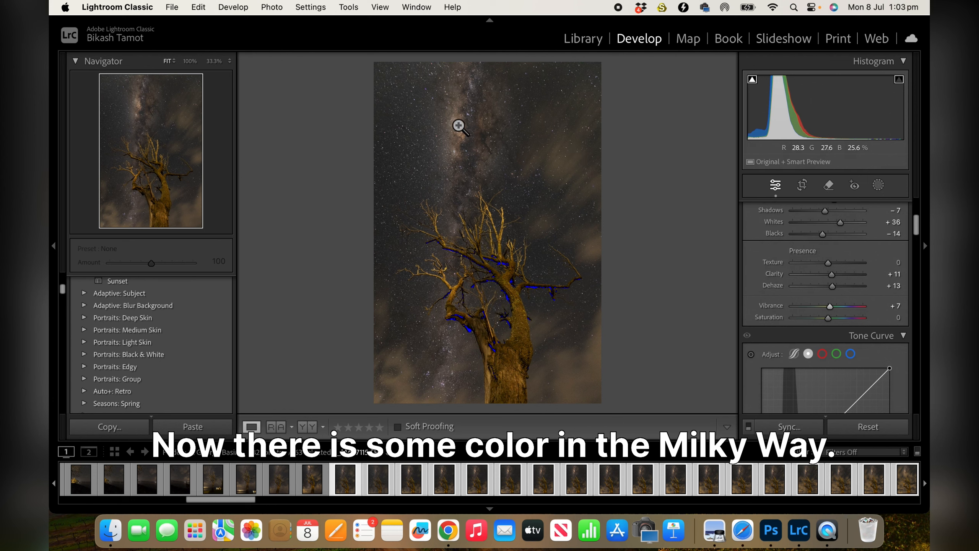
Add a brush mask with a brush size of 5.0 and paint it along the Milky Way above the tree.
click(879, 186)
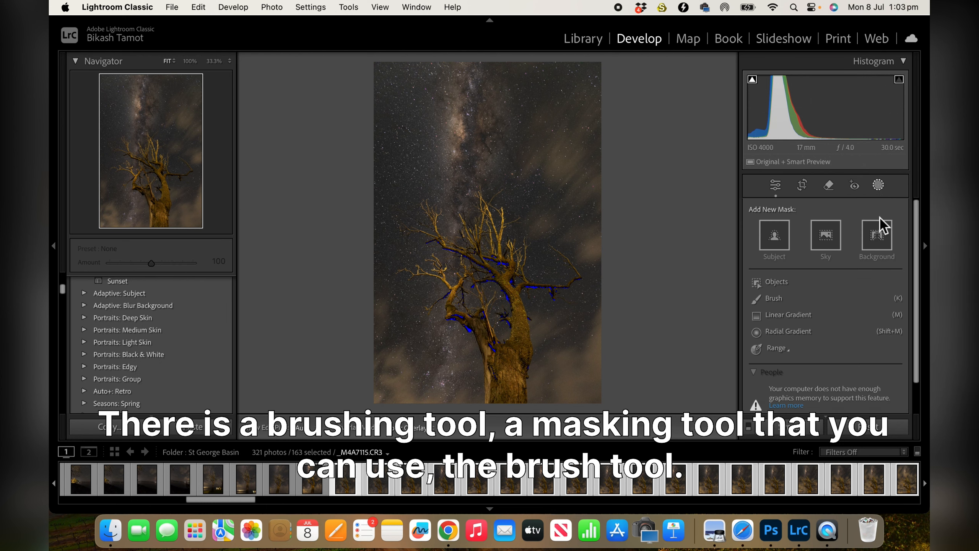
click(791, 301)
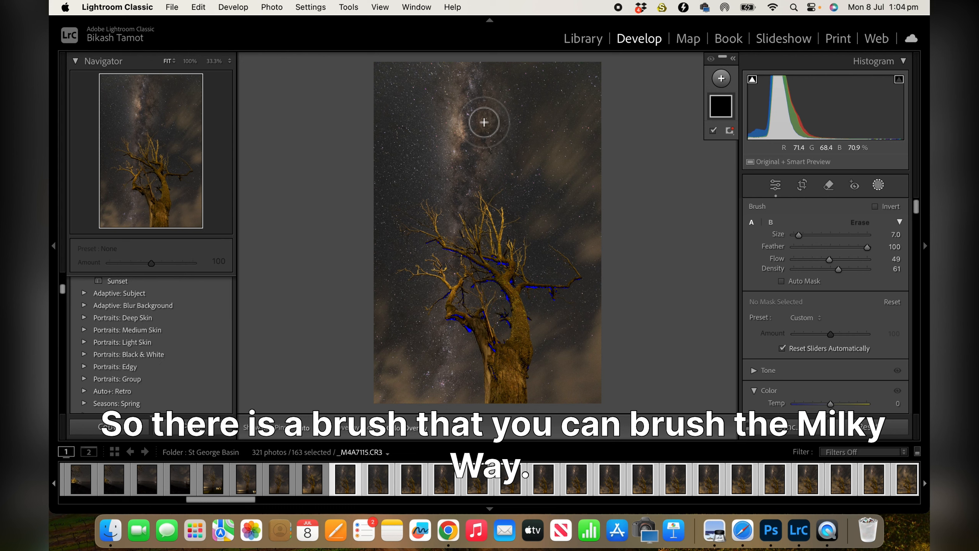
key(bracketleft)
key(bracketleft)
key(bracketleft)
key(bracketleft)
key(bracketleft)
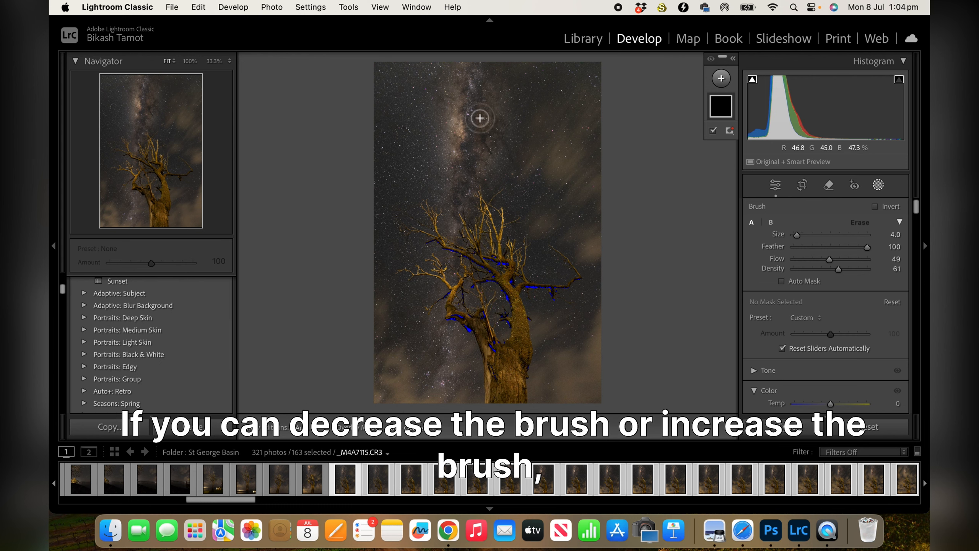
key(bracketright)
key(bracketright)
key(bracketright)
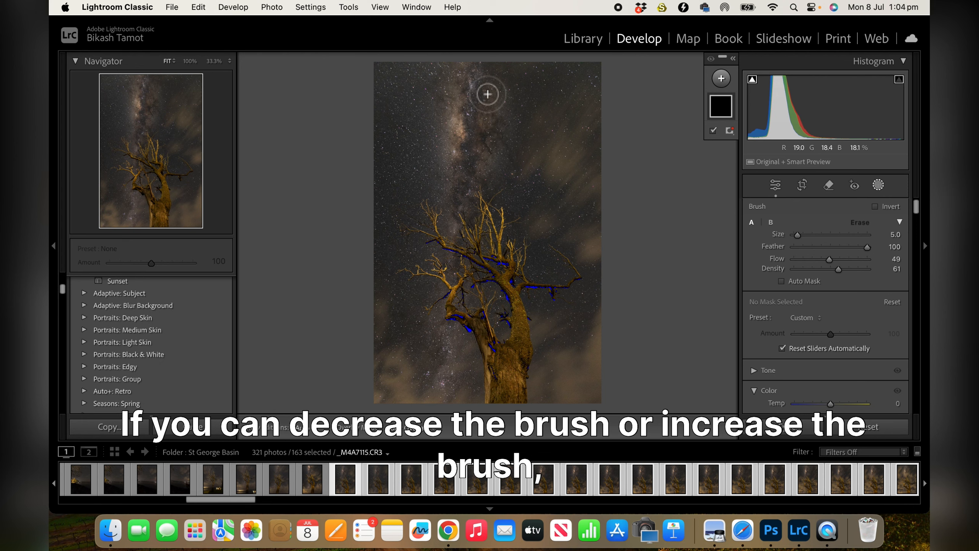
mouse_move(487, 94)
mouse_down()
mouse_move(488, 153)
mouse_move(474, 194)
mouse_move(465, 114)
mouse_move(473, 80)
mouse_move(479, 153)
mouse_move(481, 96)
mouse_move(492, 91)
mouse_move(502, 120)
mouse_move(470, 212)
mouse_move(467, 113)
mouse_move(489, 78)
mouse_move(502, 77)
mouse_move(497, 101)
mouse_up()
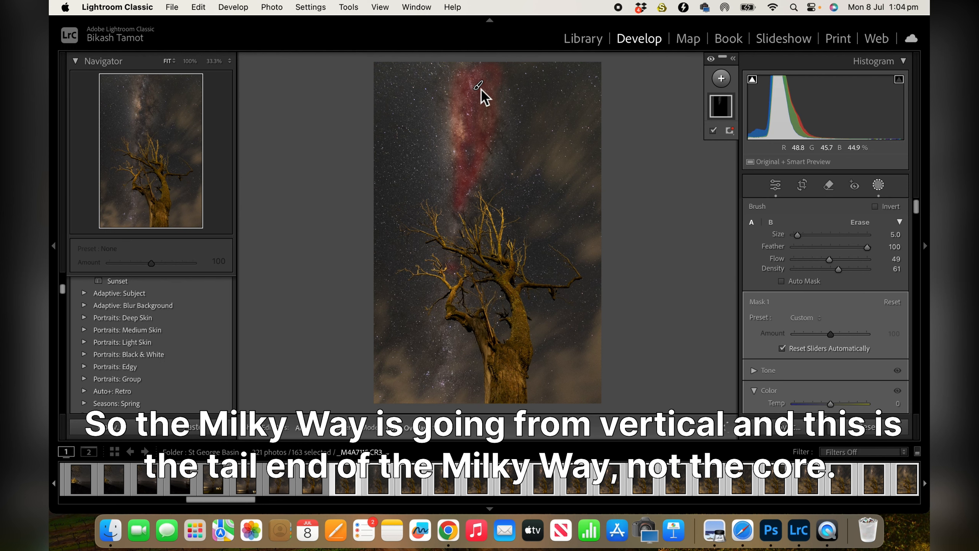
Continue the brush mask down the Milky Way, painting through the branches and along the sky beside the trunk.
key(h)
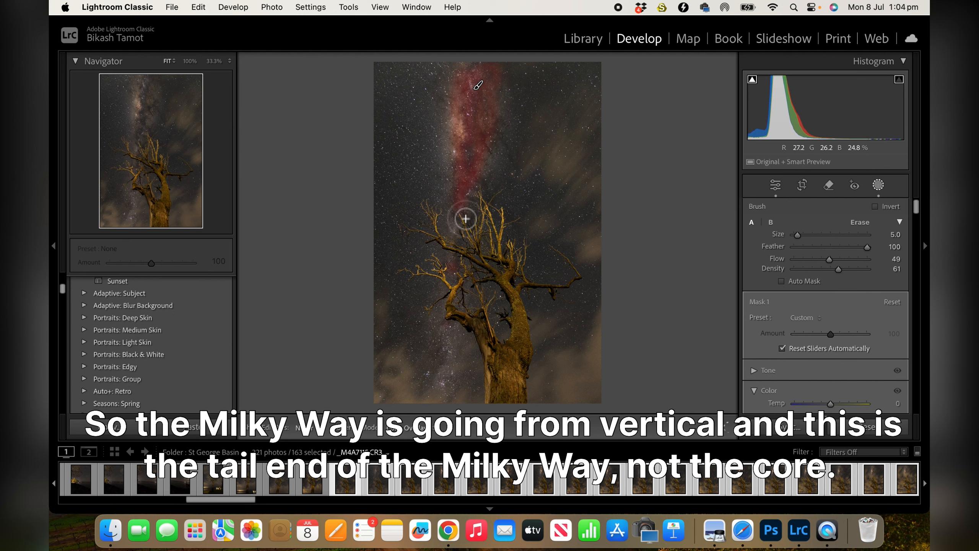
key(h)
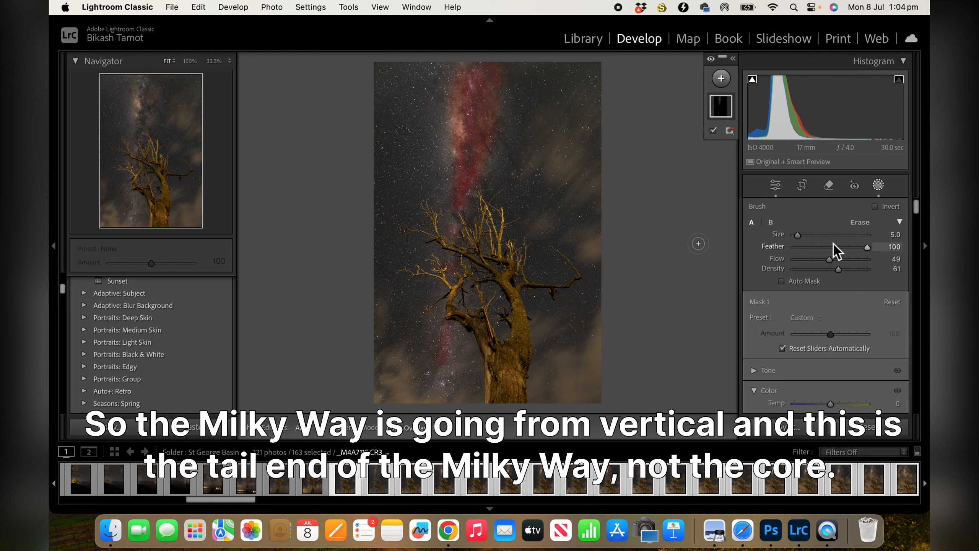
scroll(848, 245, down, 4)
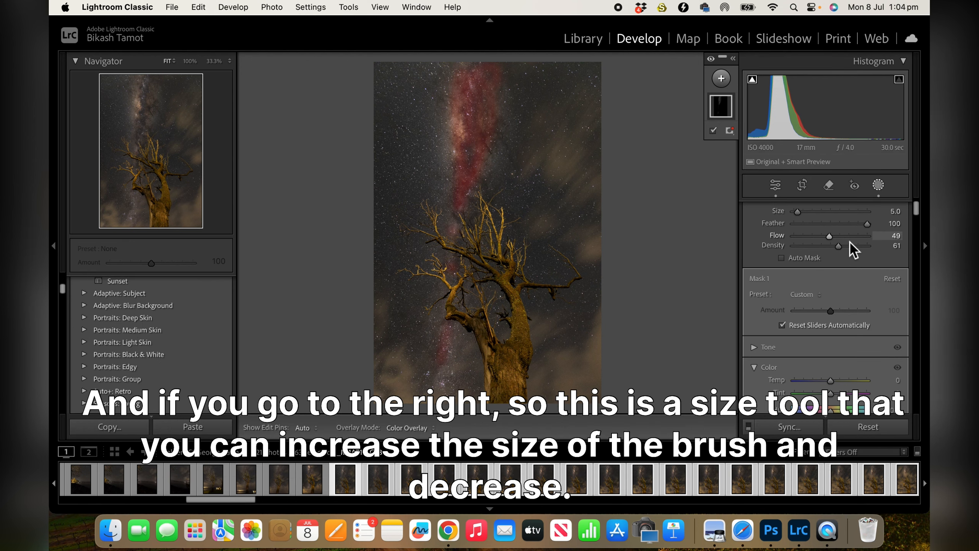
scroll(854, 250, up, 4)
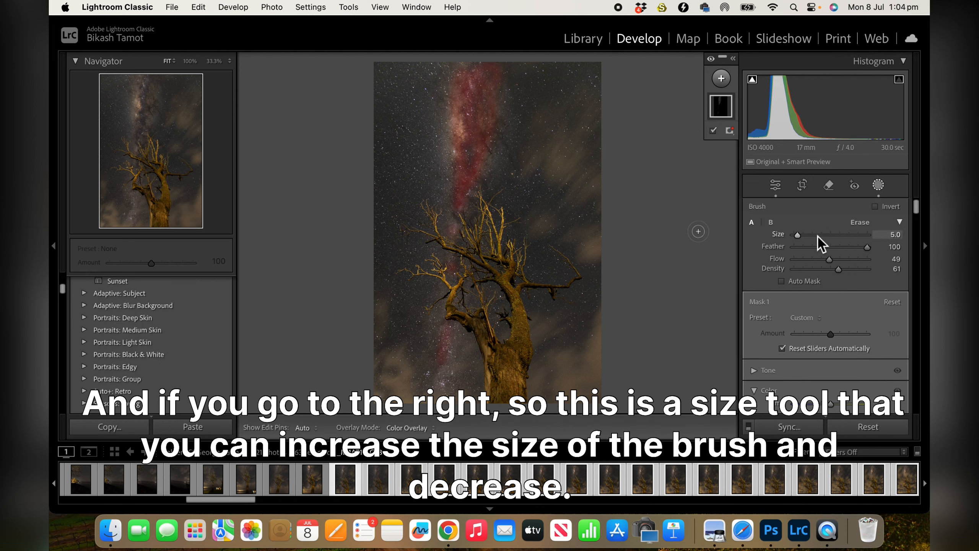
Try brush sizes of 10.3 and 8.2 and a feather of 21, returning the feather to 100.
click(814, 236)
click(830, 236)
click(804, 237)
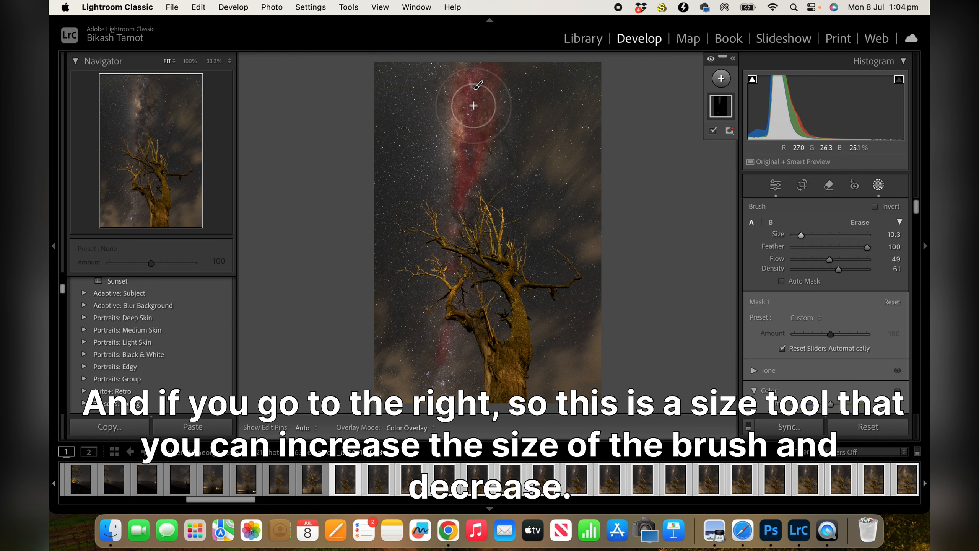
click(801, 236)
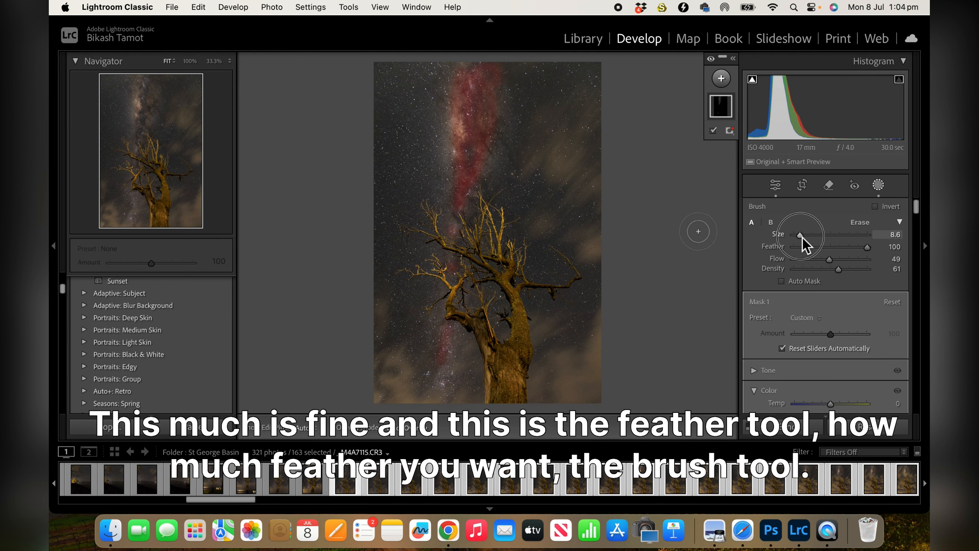
drag(801, 236, 800, 236)
click(868, 248)
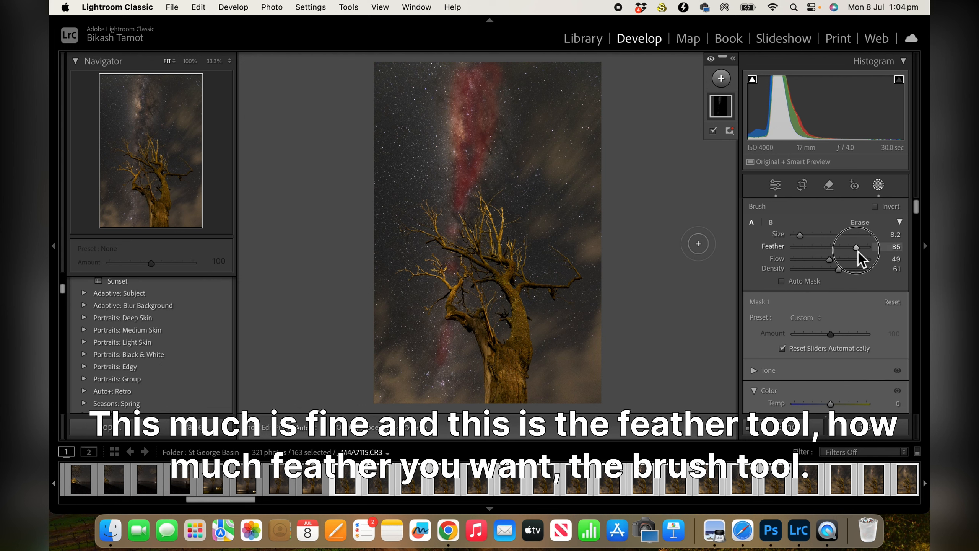
drag(859, 253, 810, 255)
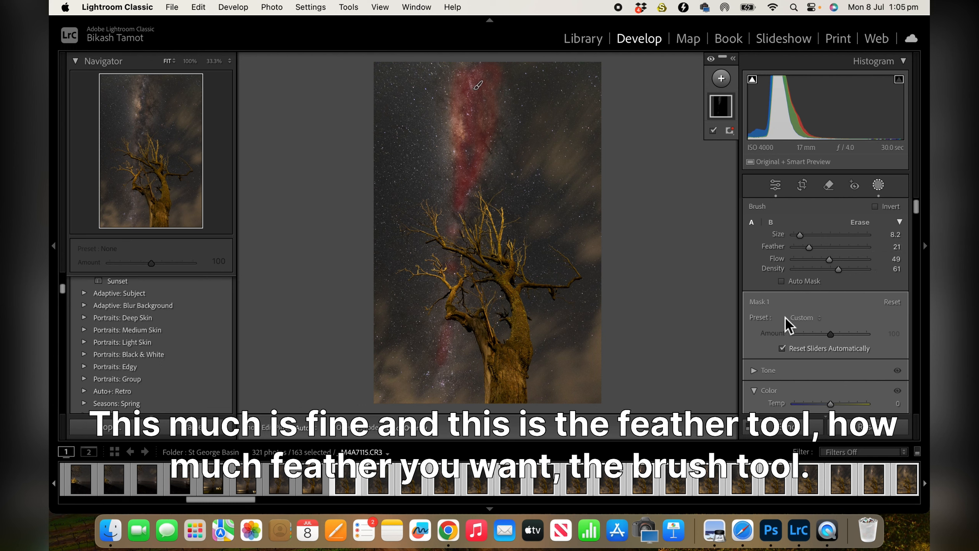
drag(869, 251, 876, 256)
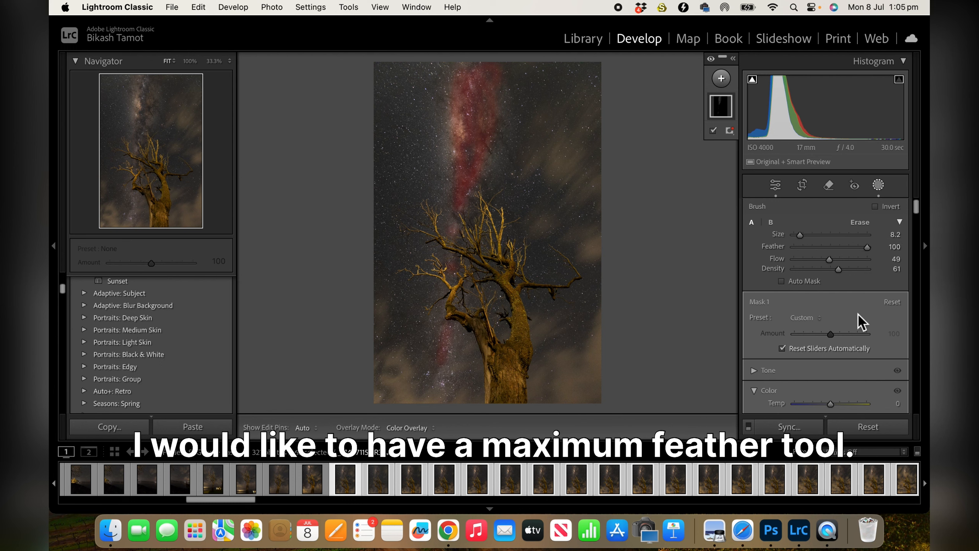
scroll(858, 313, down, 2)
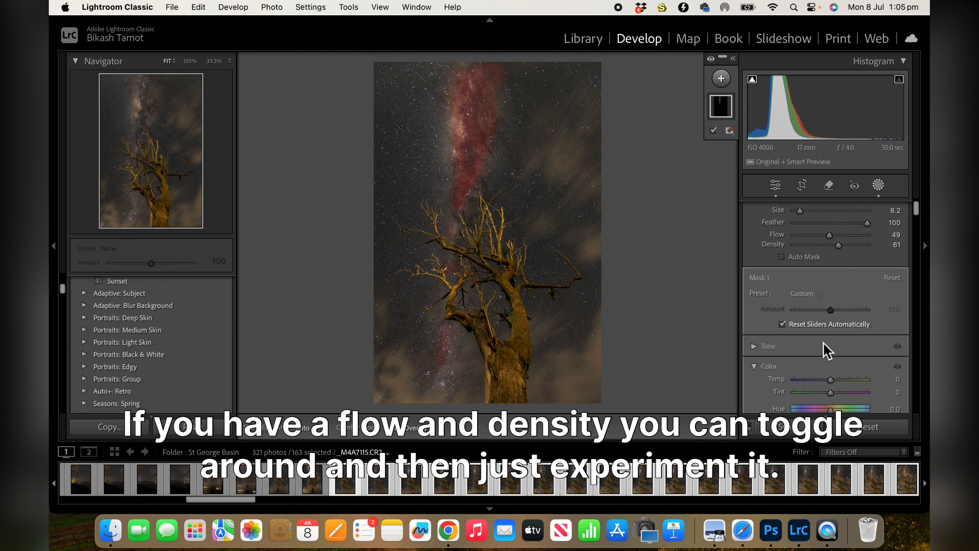
scroll(823, 342, down, 4)
scroll(823, 342, down, 4)
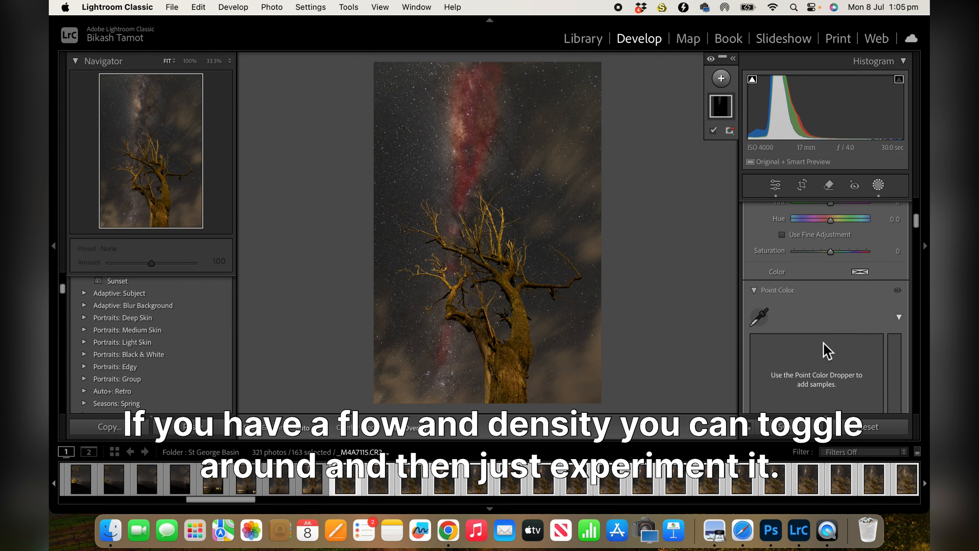
scroll(823, 342, up, 6)
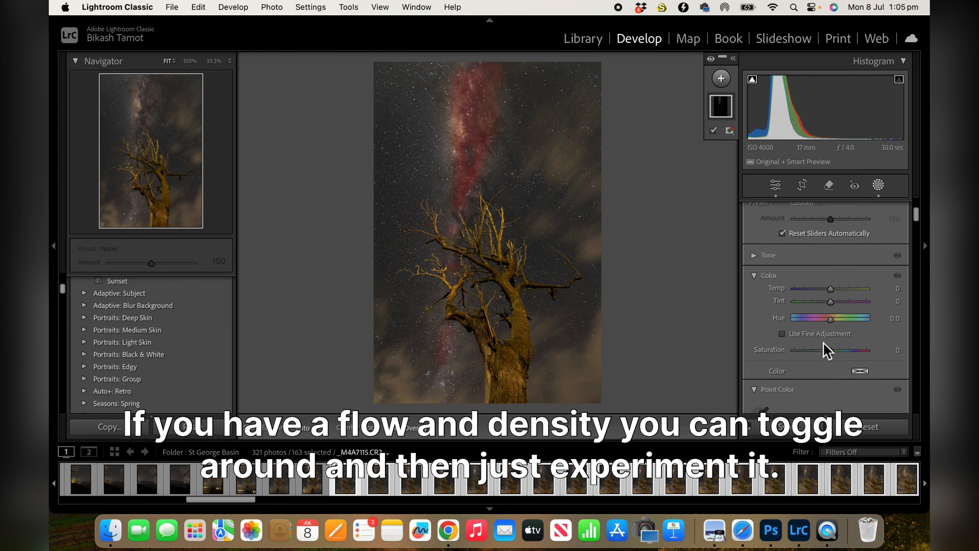
scroll(824, 343, up, 2)
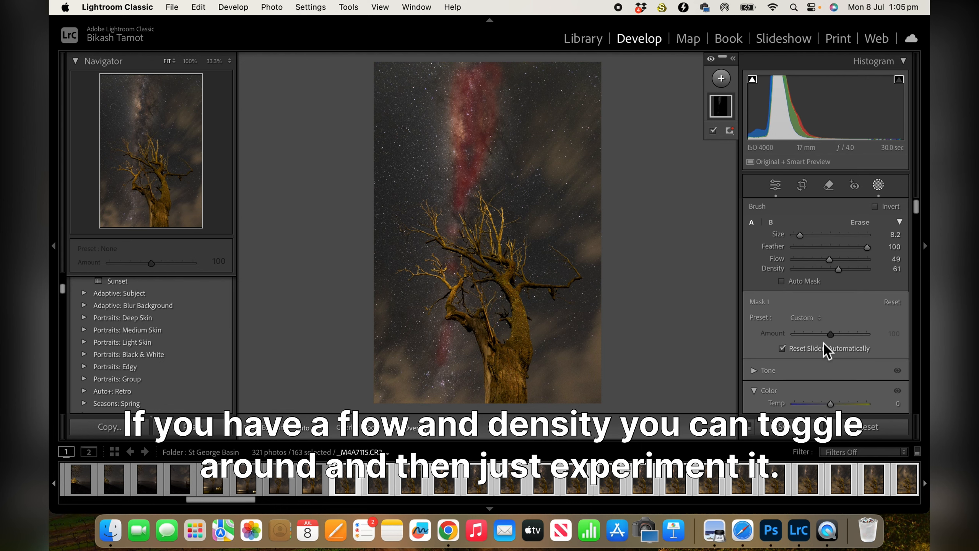
scroll(824, 343, down, 2)
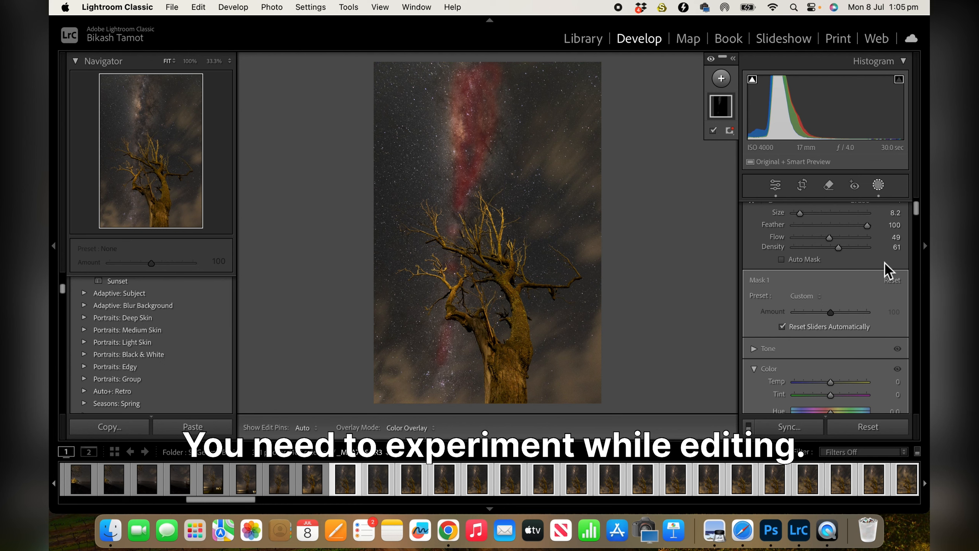
scroll(885, 262, up, 2)
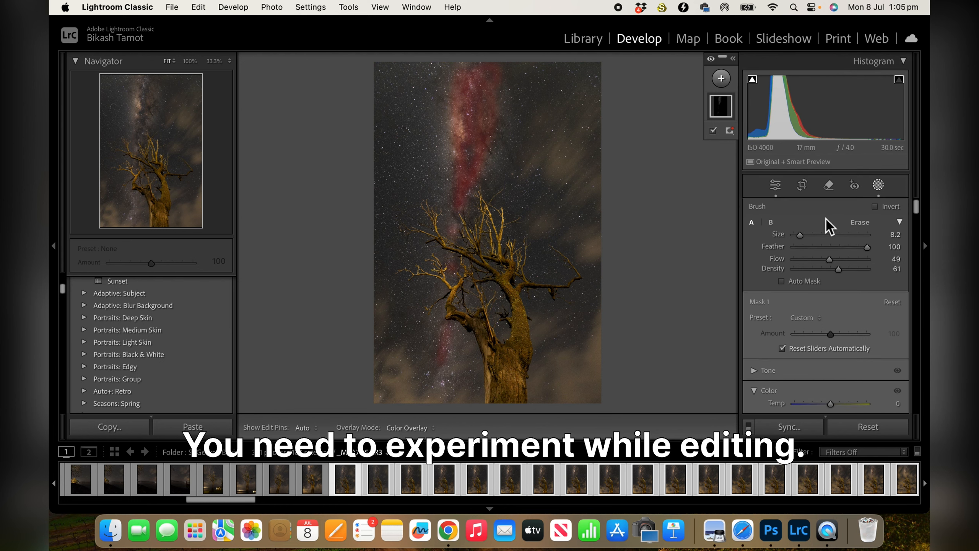
Set the brush size to 5.8 and paint the remaining parts of the Milky Way, above the tree and down beside the trunk.
drag(801, 236, 805, 241)
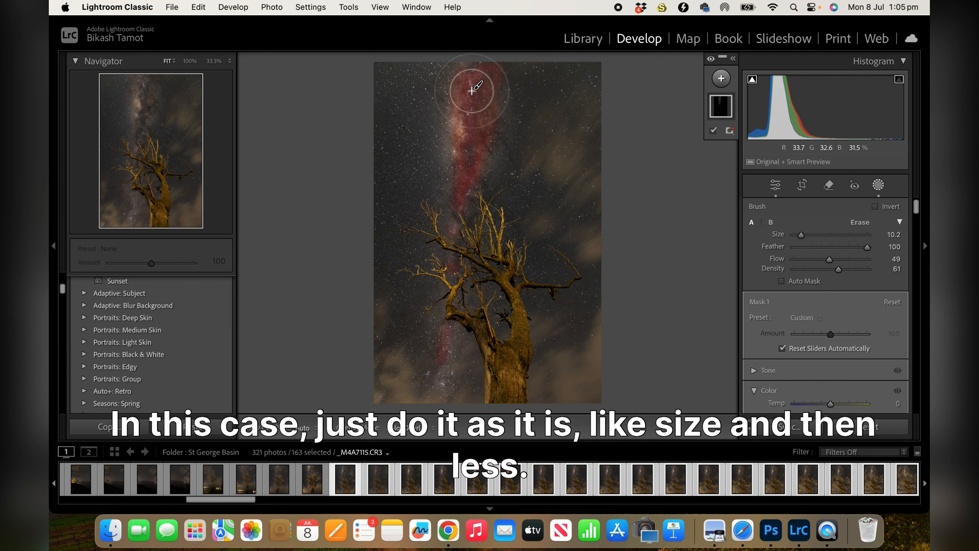
drag(813, 231, 798, 233)
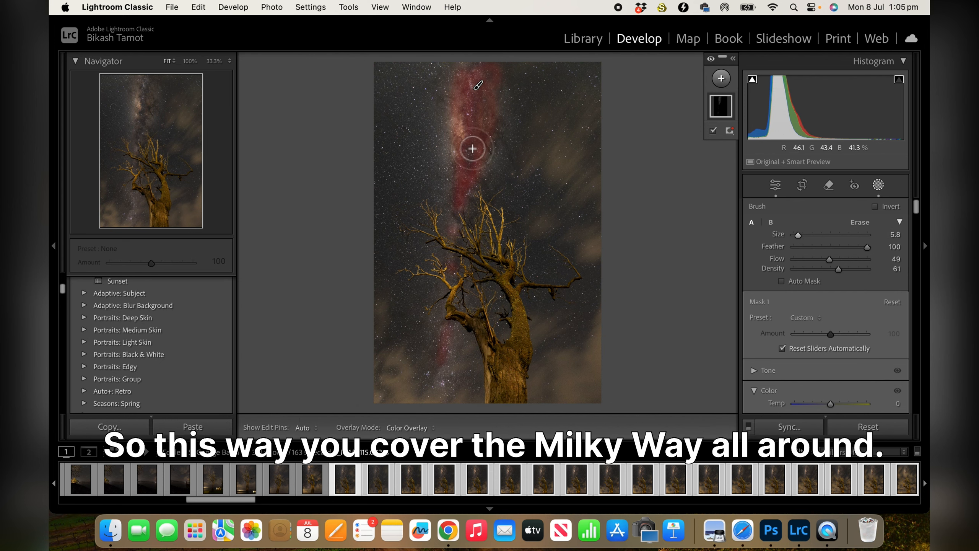
key(h)
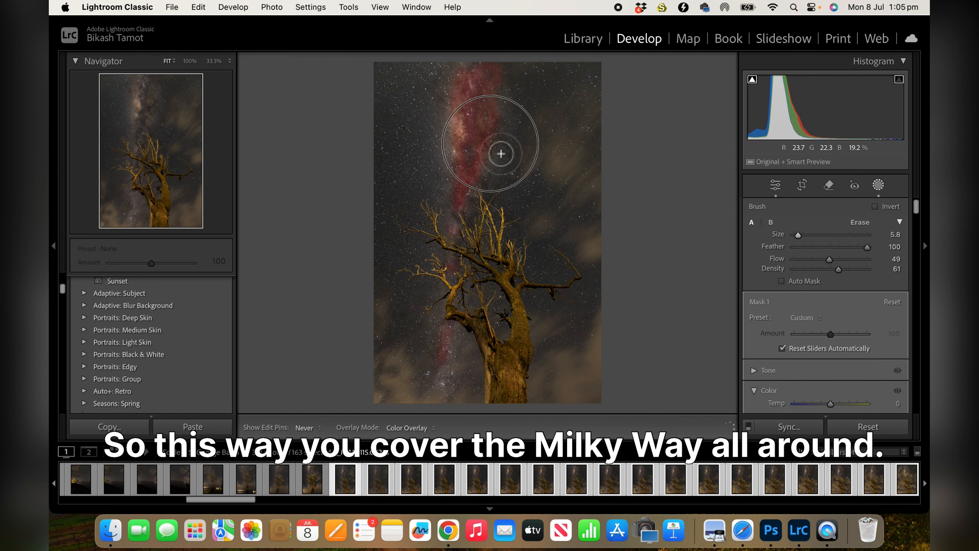
key(h)
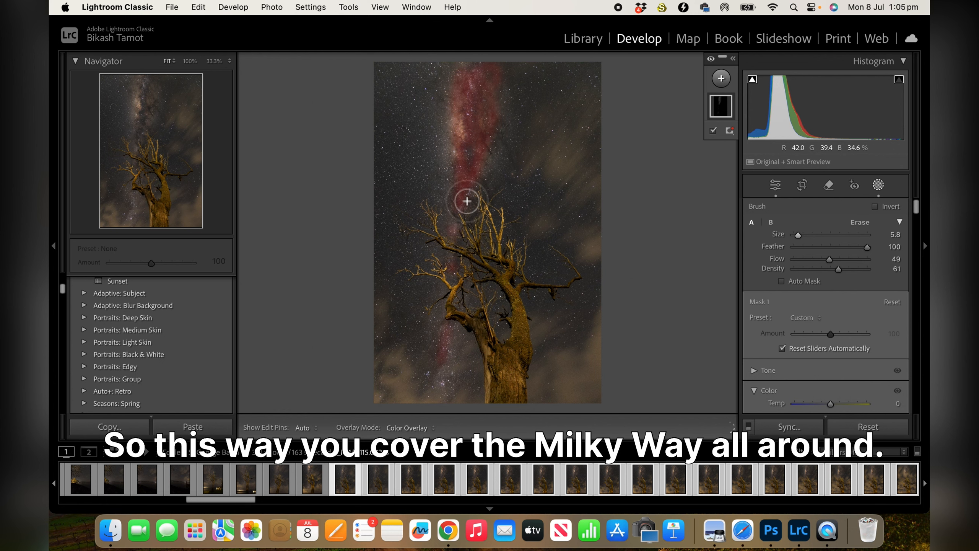
key(h)
key(h)
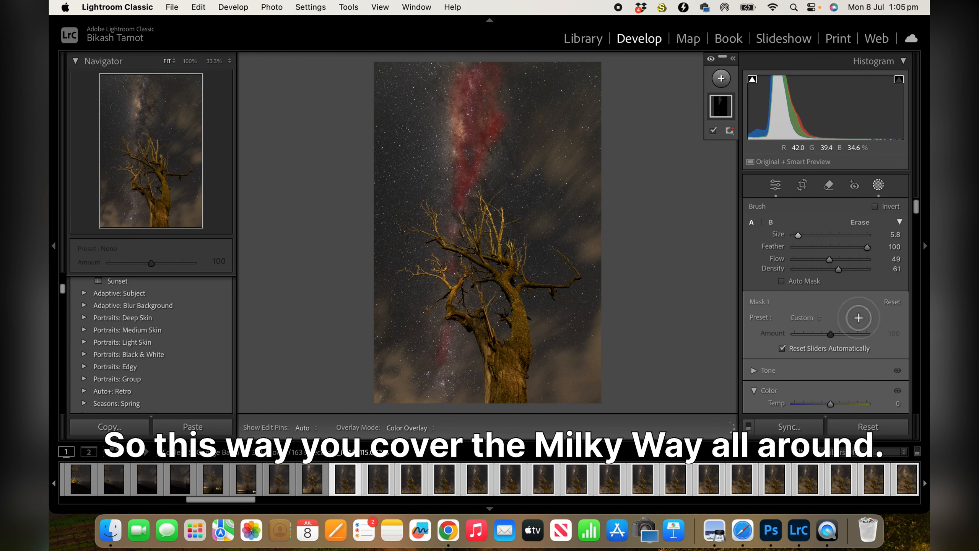
key(h)
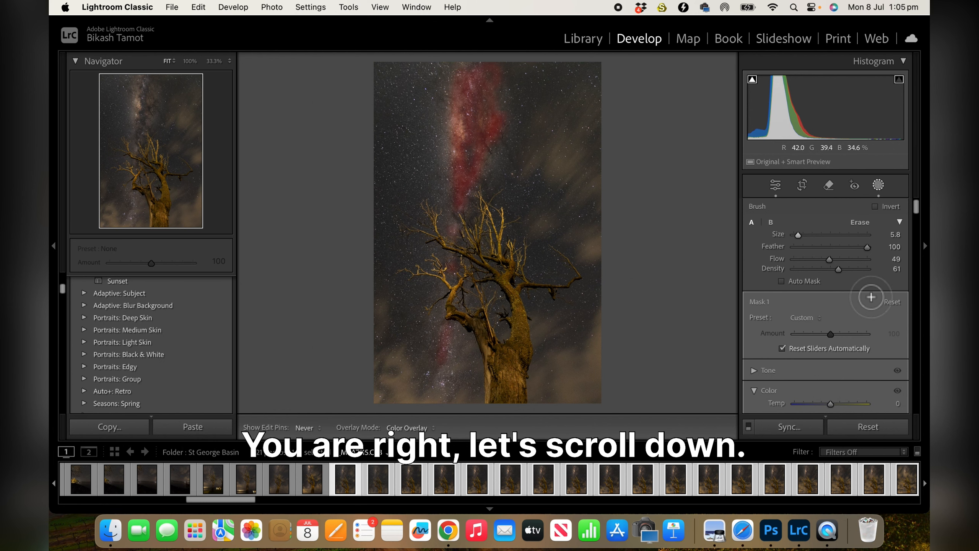
key(h)
Brighten the Milky Way mask's curve with a highlight point at input 127, output 182 and a shadow point at input 64, output 85.
scroll(884, 235, down, 5)
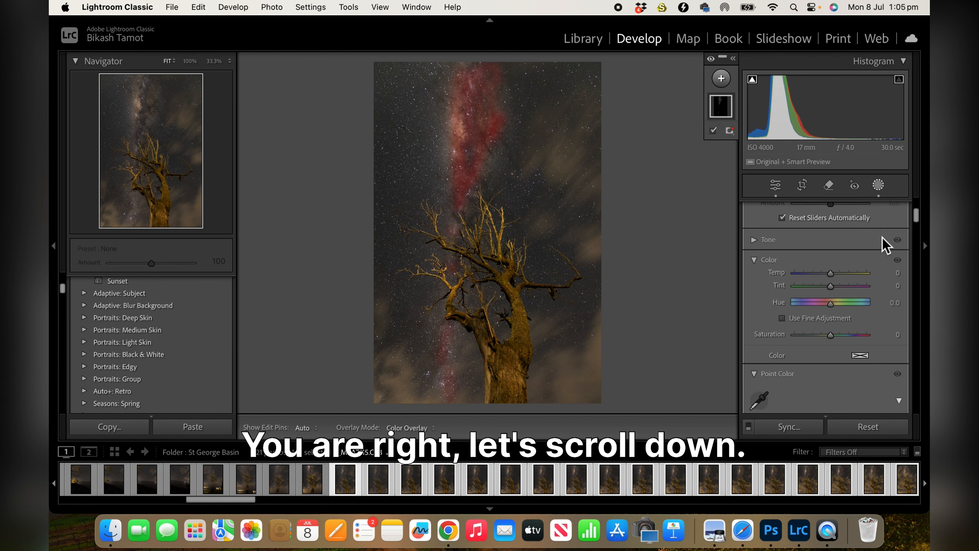
scroll(884, 244, up, 4)
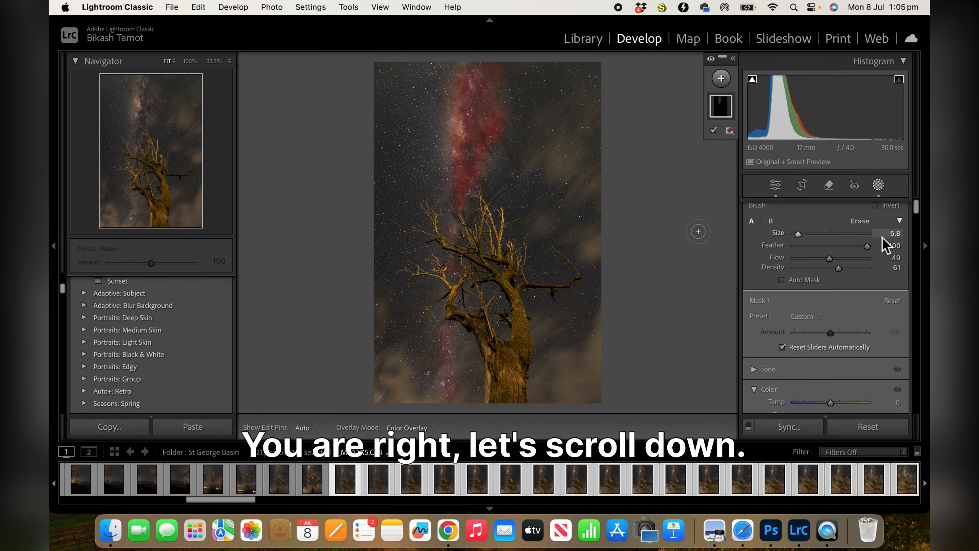
scroll(884, 243, down, 4)
scroll(883, 237, down, 8)
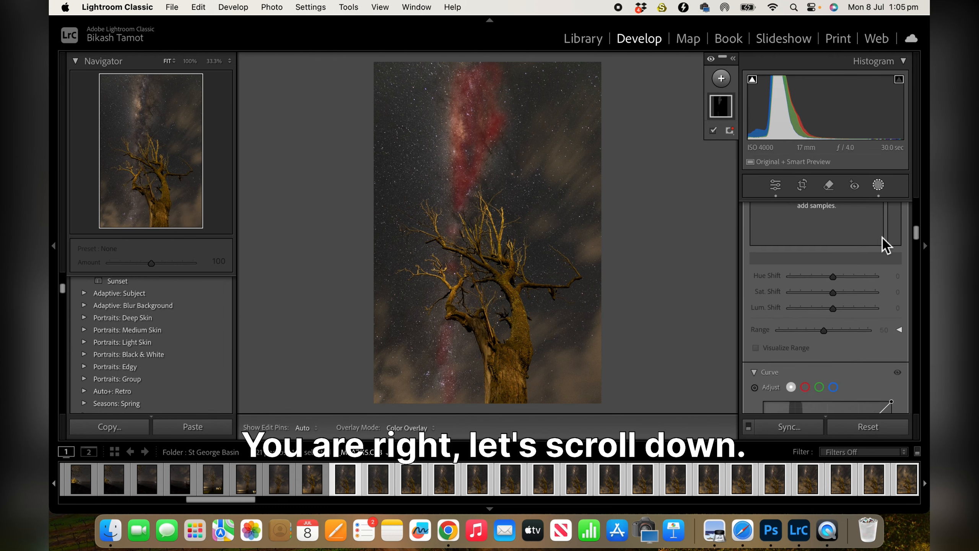
scroll(884, 244, down, 8)
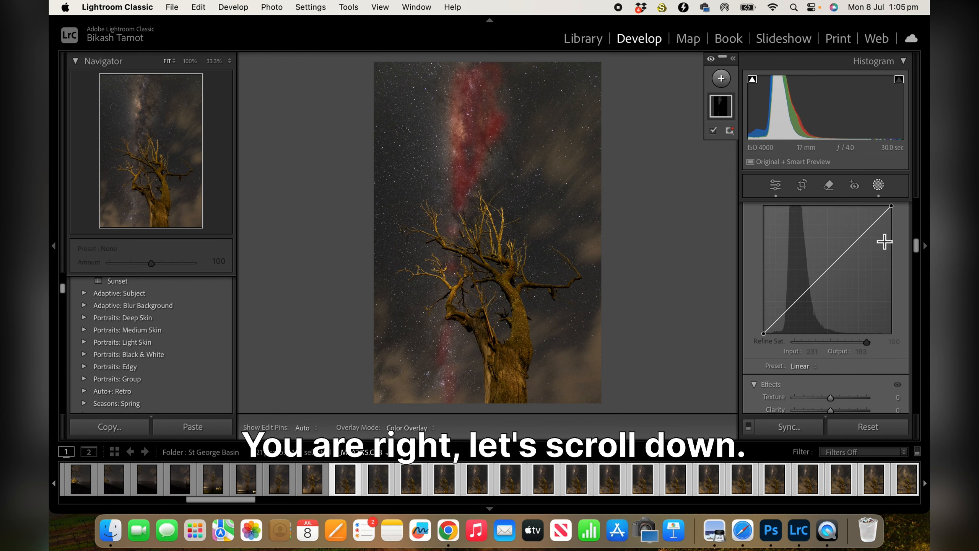
scroll(884, 241, up, 2)
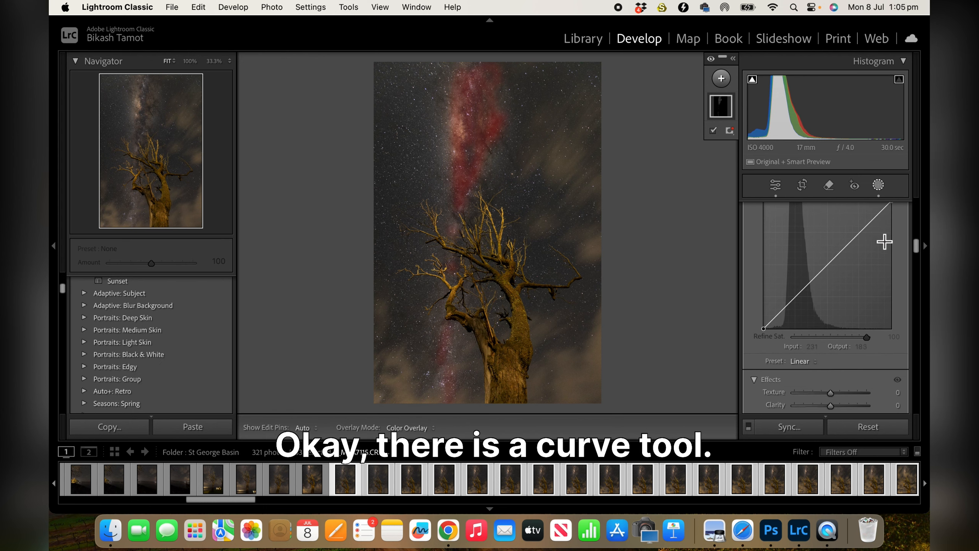
scroll(874, 265, up, 4)
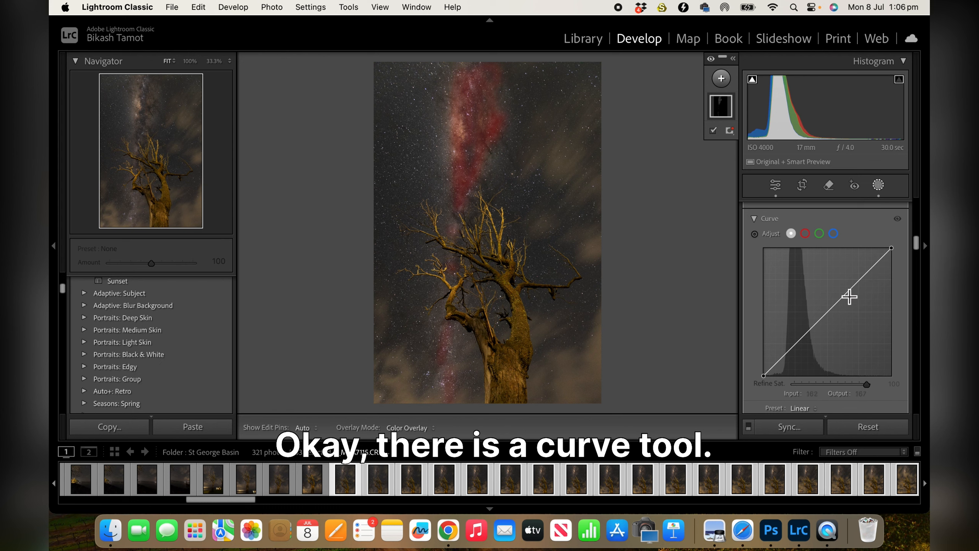
click(831, 309)
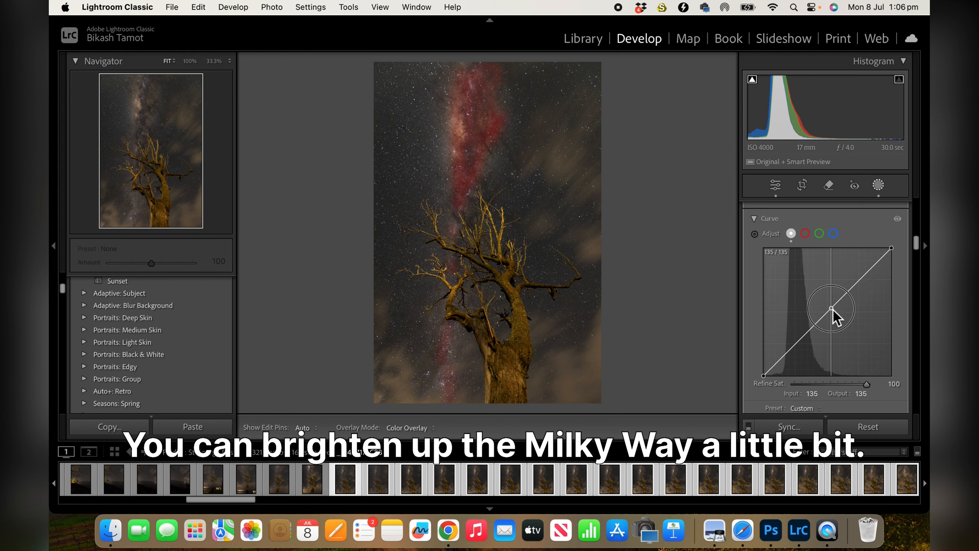
drag(832, 309, 823, 290)
drag(796, 334, 795, 332)
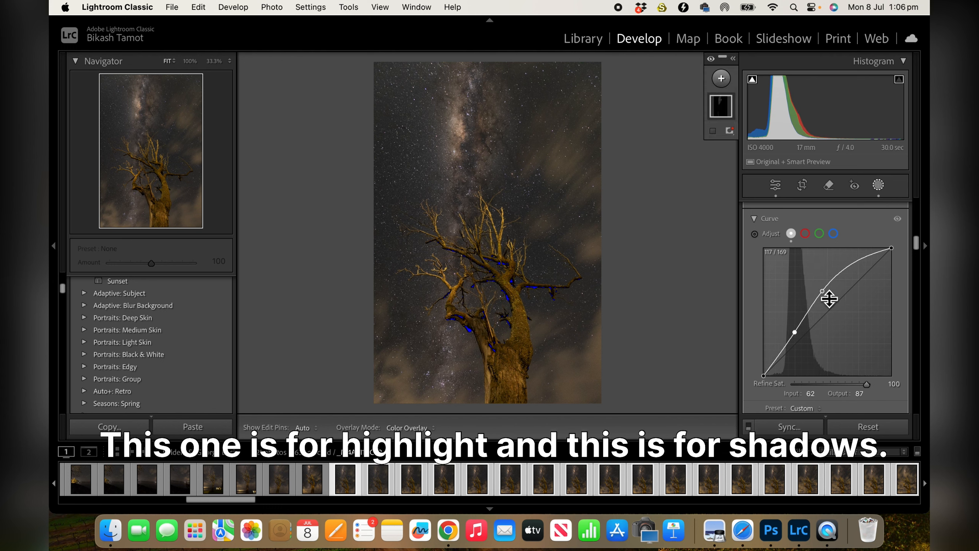
click(830, 299)
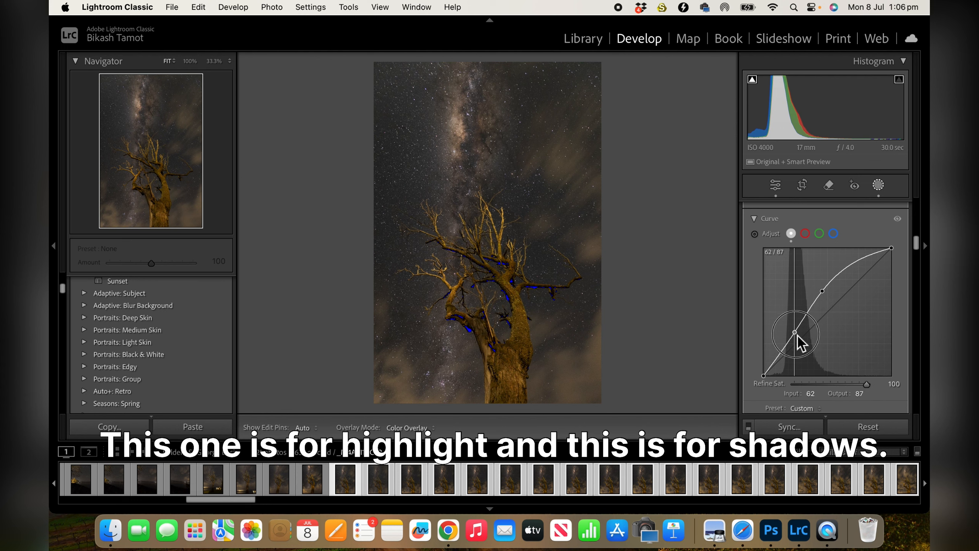
drag(801, 339, 797, 335)
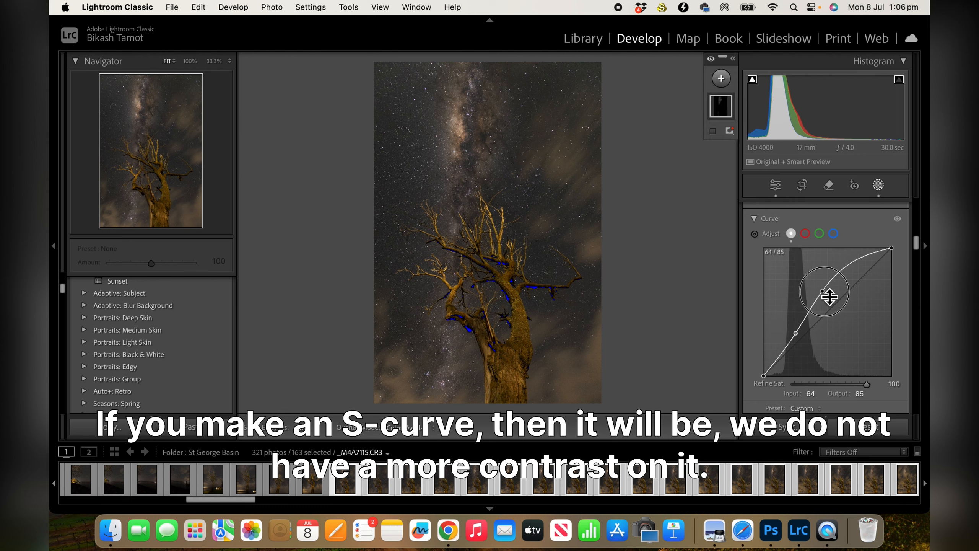
drag(829, 297, 829, 285)
Set the Milky Way mask's Clarity to 1 and Dehaze to 20.
scroll(830, 284, down, 5)
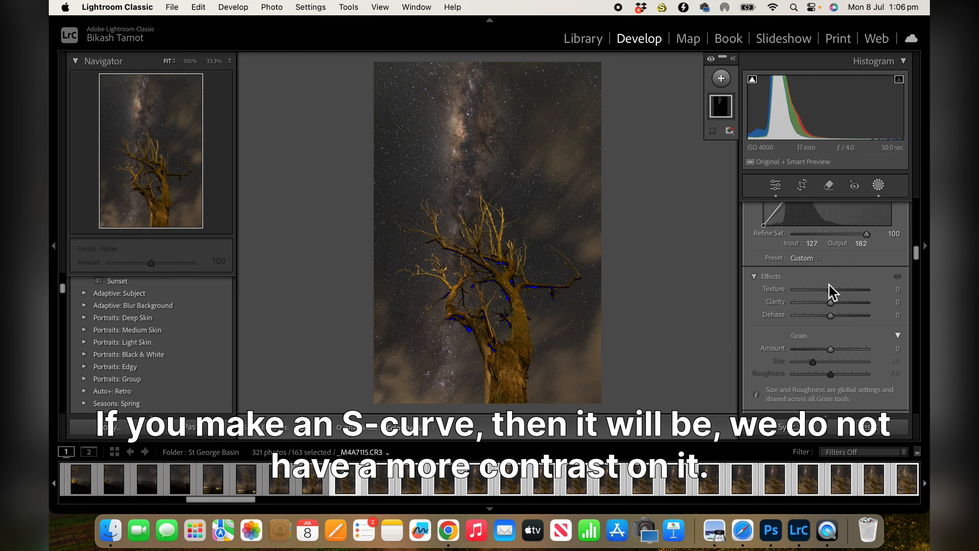
drag(840, 316, 841, 317)
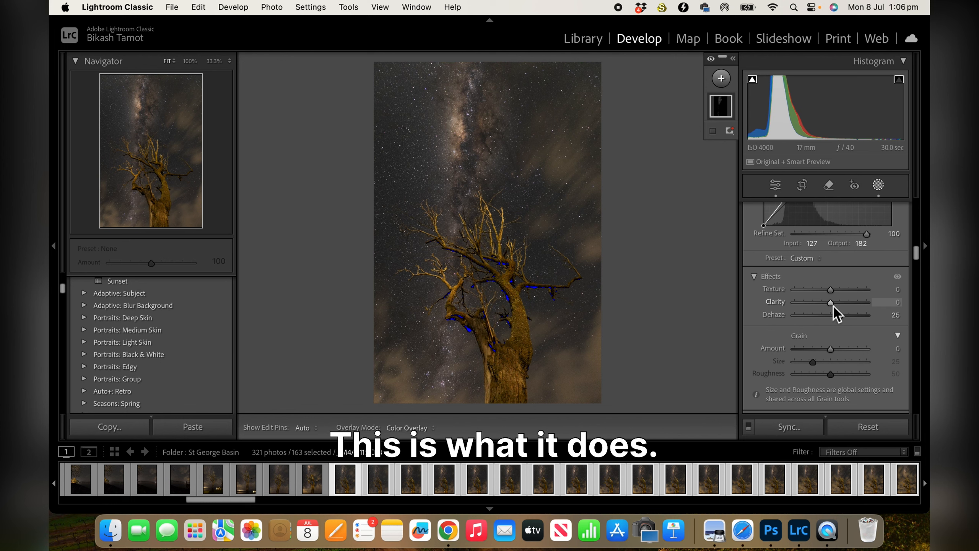
drag(833, 305, 832, 305)
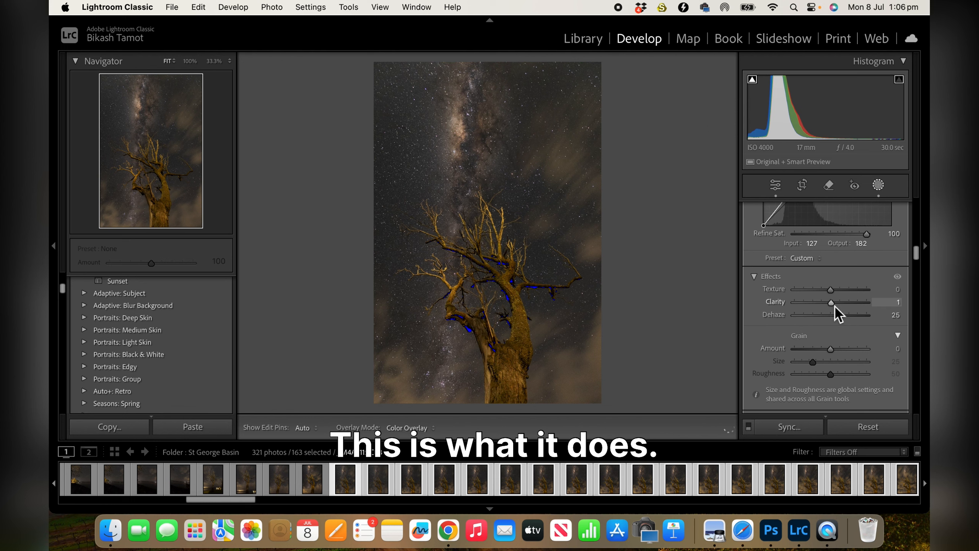
click(851, 315)
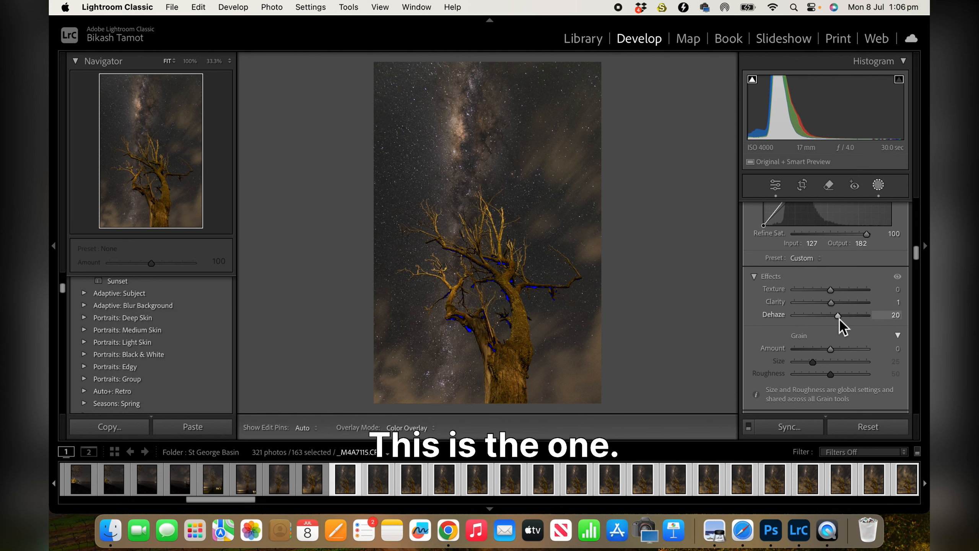
Set the Milky Way mask's Noise Reduction to 18.
click(839, 316)
scroll(881, 283, down, 8)
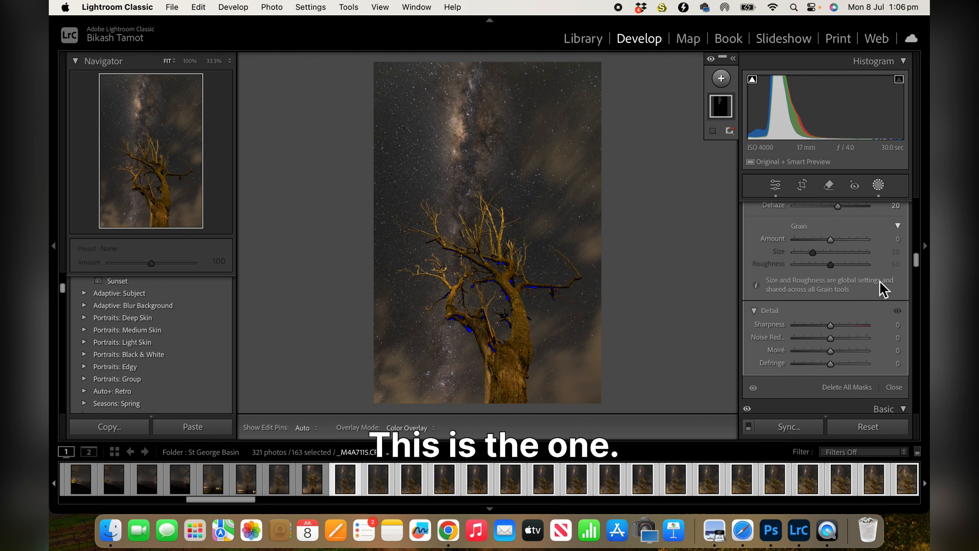
scroll(883, 290, down, 3)
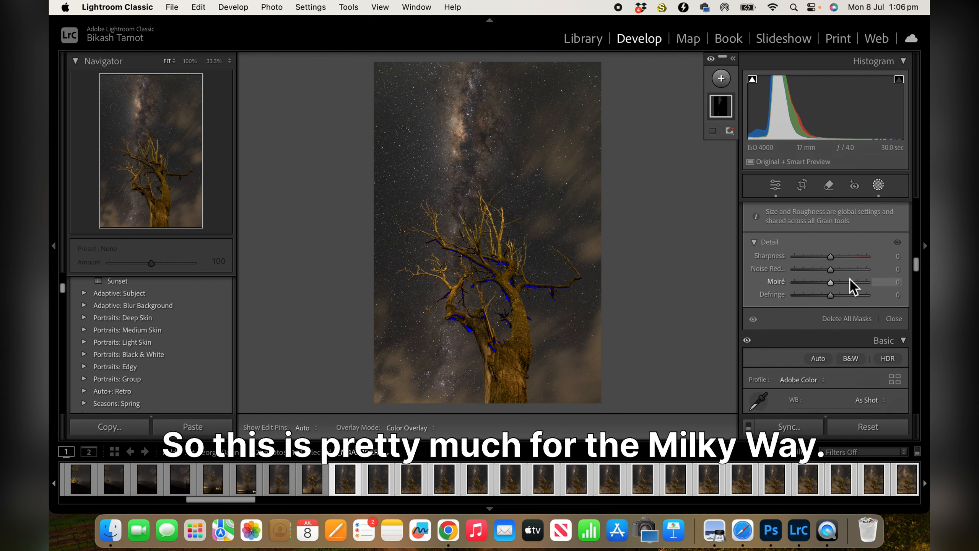
click(839, 270)
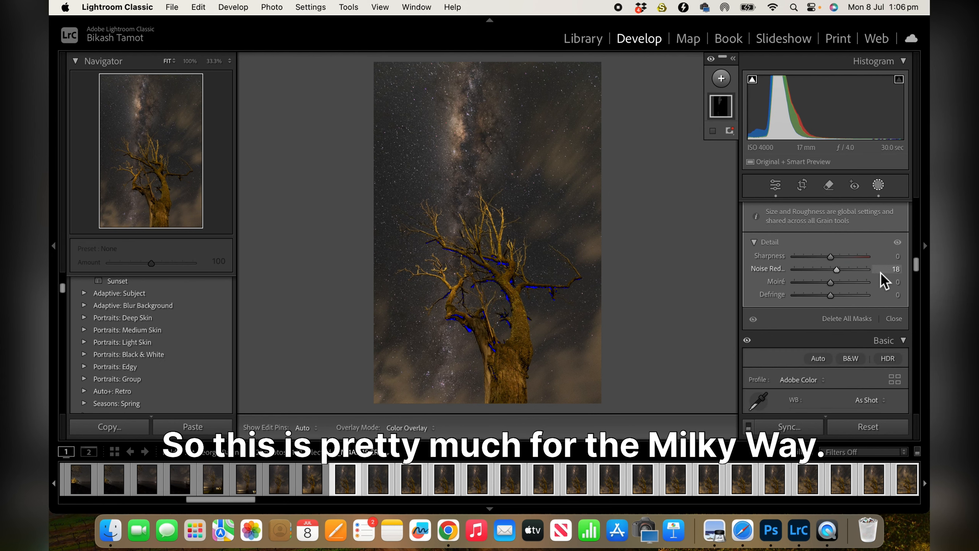
Check the Milky Way mask's effect, brush and colour settings, and close masking to return to the whole-photo adjustments.
scroll(882, 273, down, 10)
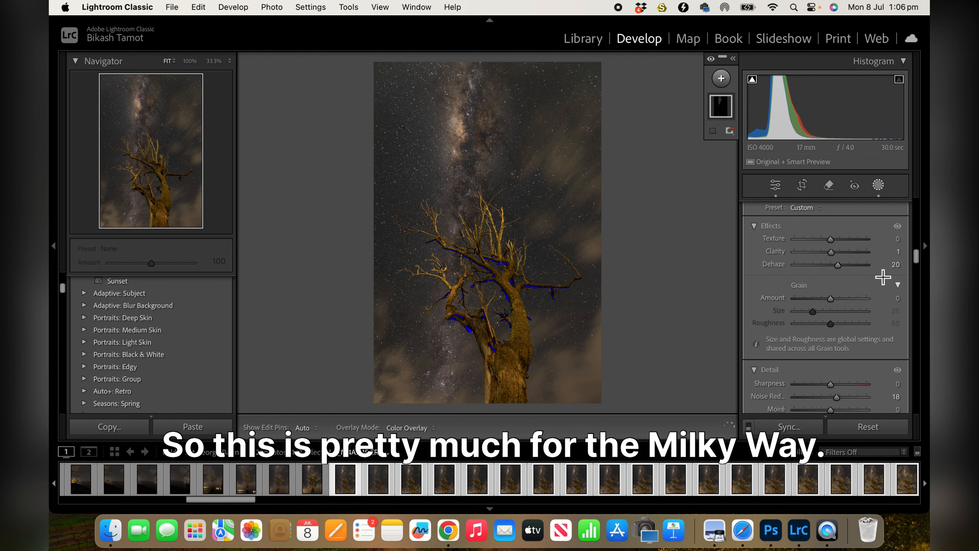
scroll(880, 273, up, 10)
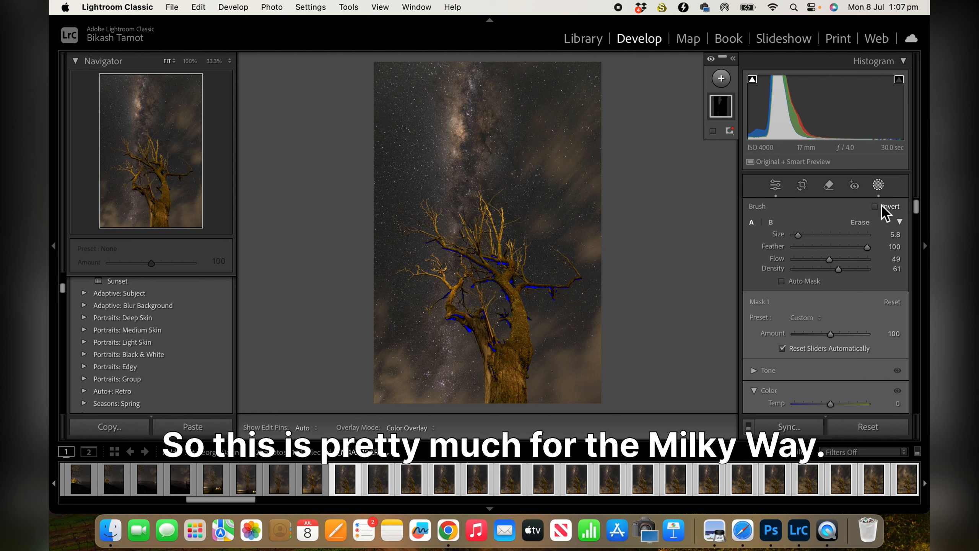
scroll(875, 299, down, 3)
scroll(876, 299, down, 2)
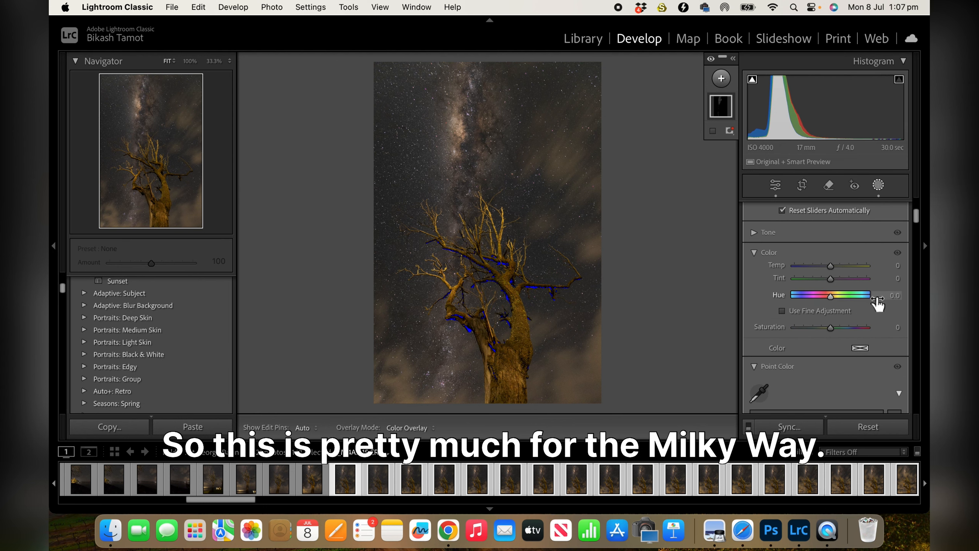
scroll(876, 301, down, 2)
scroll(876, 301, up, 6)
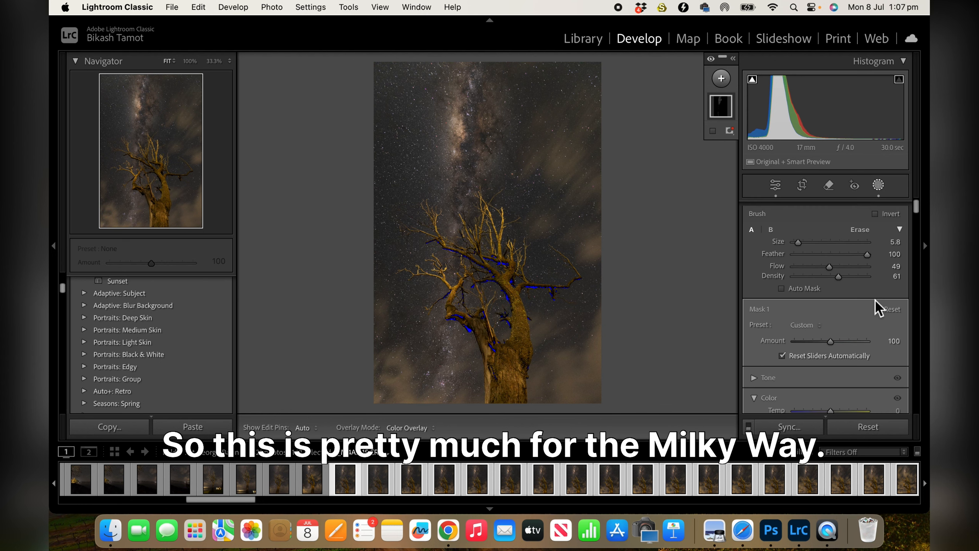
click(879, 186)
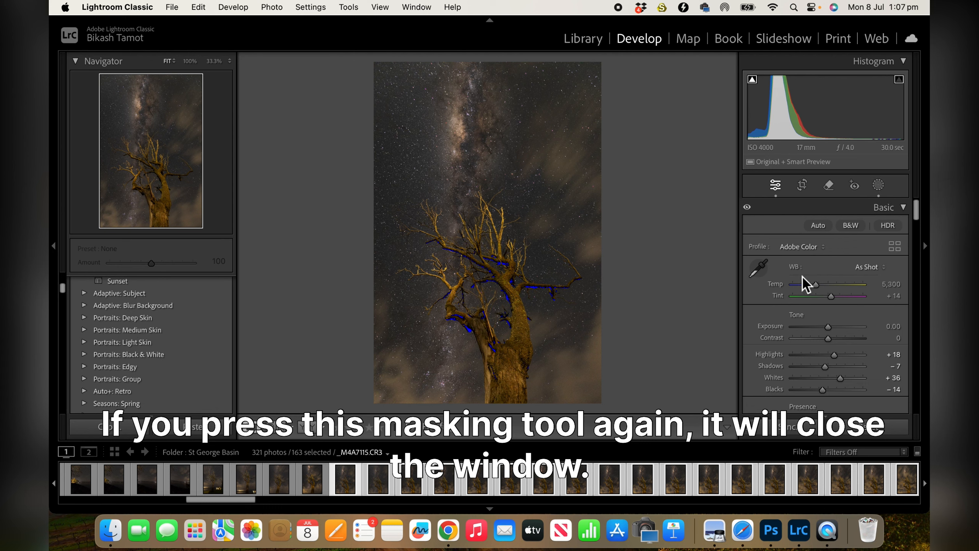
Examine the whole photo's Basic, Tone Curve, Color Mixer and Color Grading adjustments.
scroll(881, 372, down, 6)
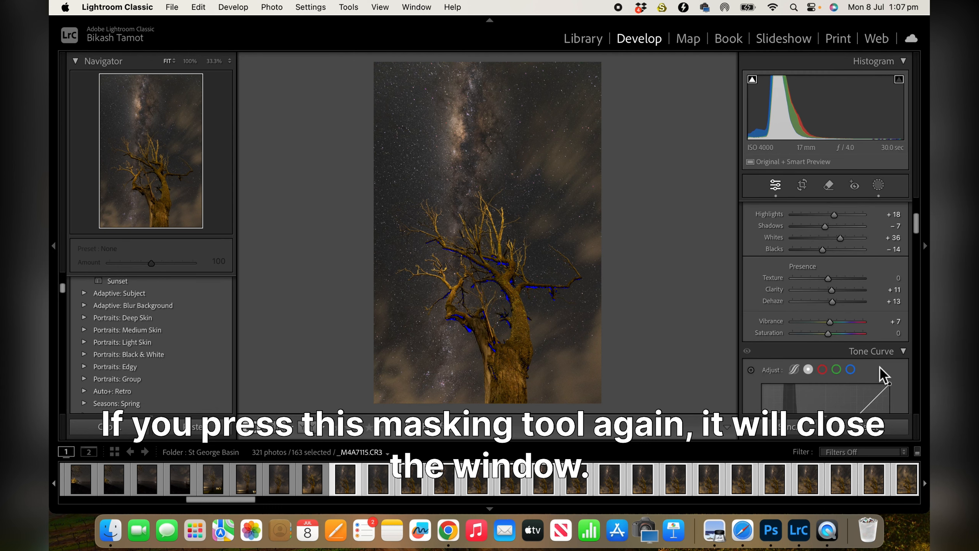
scroll(882, 374, down, 8)
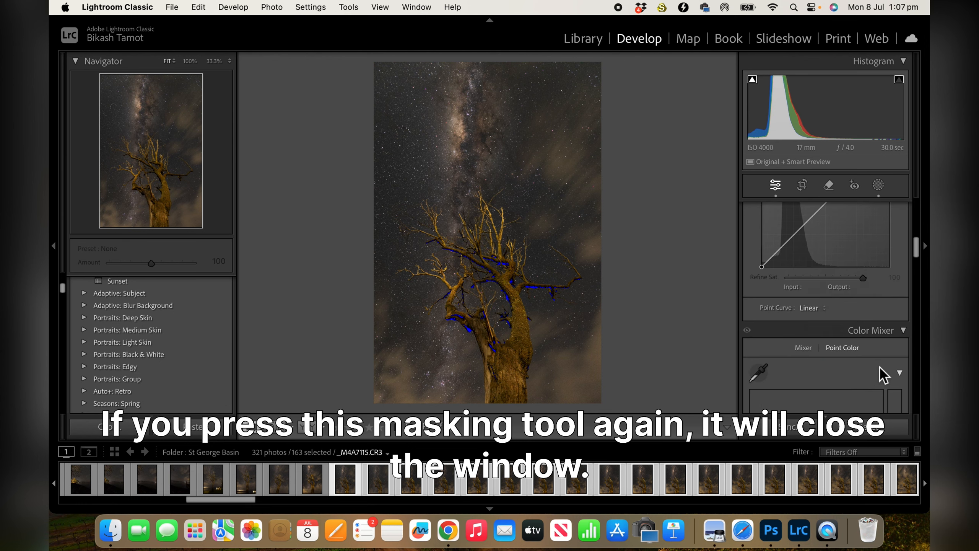
scroll(883, 374, down, 8)
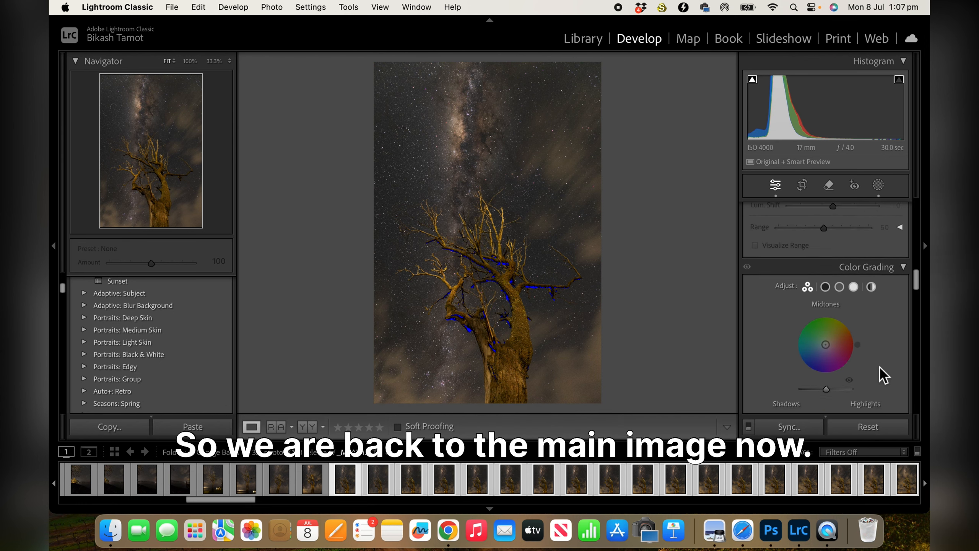
scroll(883, 375, down, 3)
scroll(883, 375, down, 1)
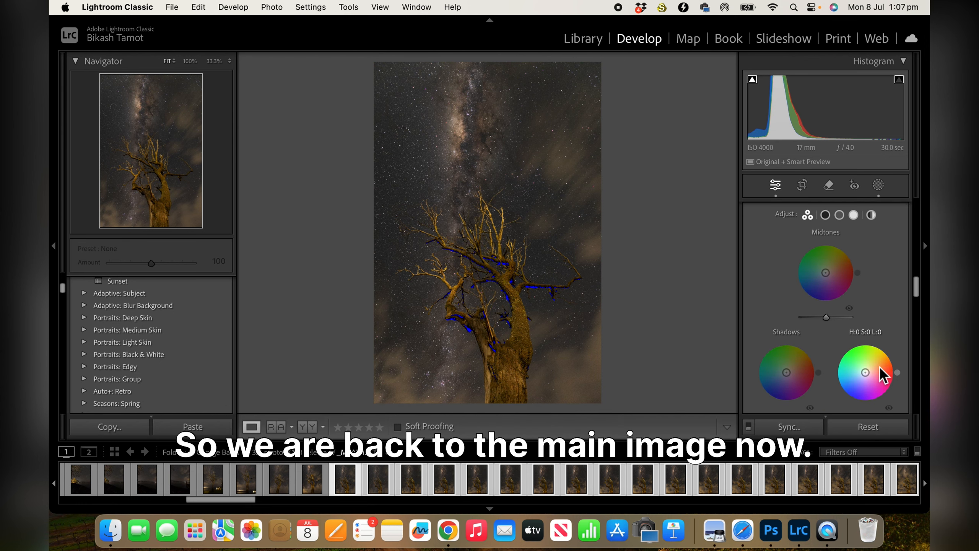
scroll(848, 271, up, 3)
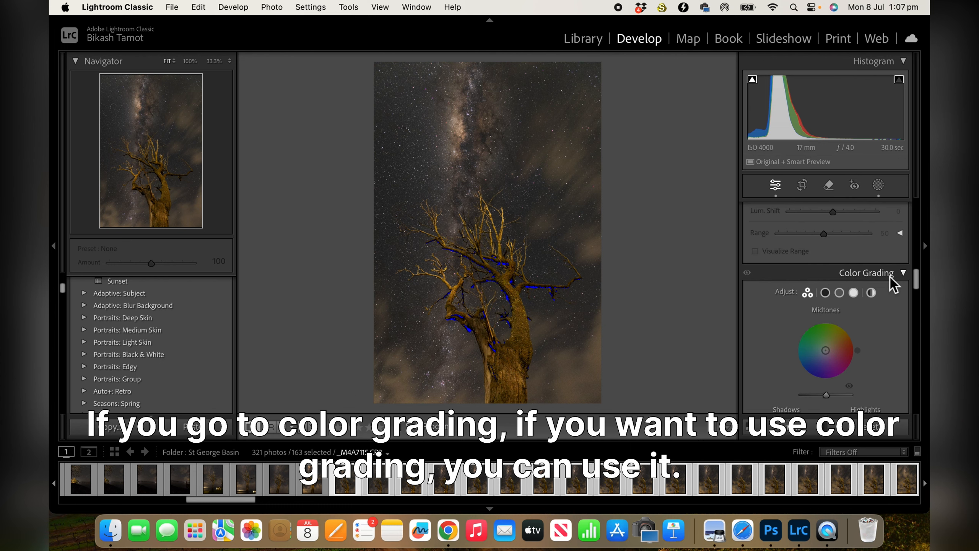
scroll(891, 275, down, 3)
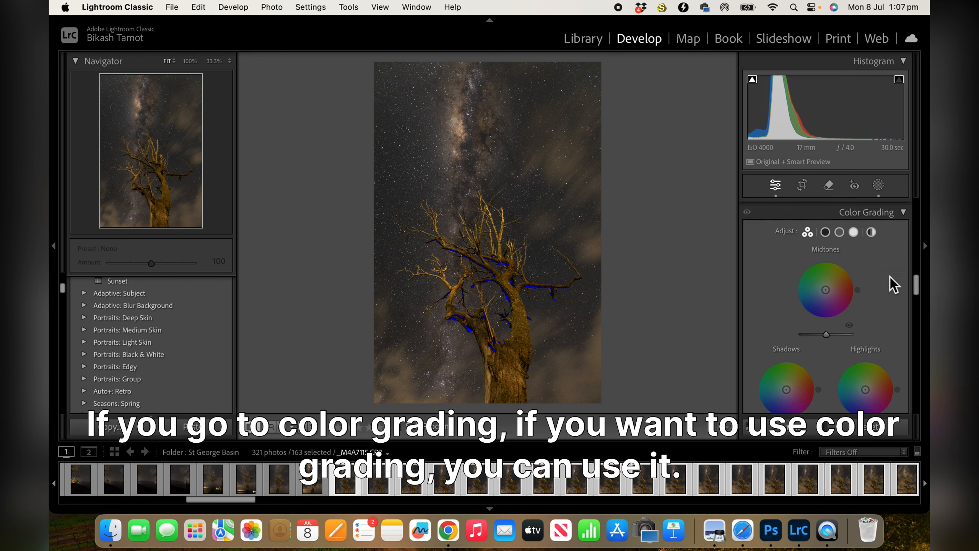
scroll(893, 285, down, 1)
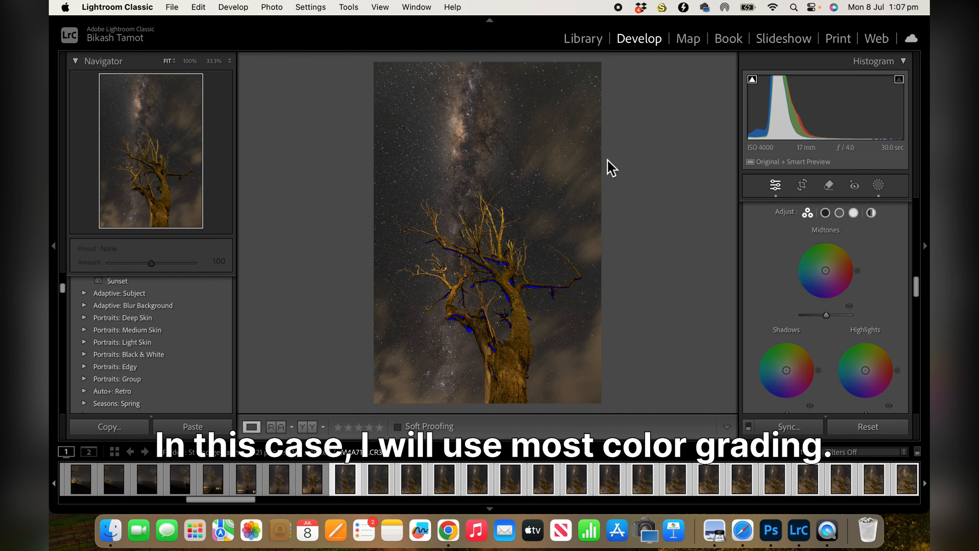
Try midtone color grading at saturation 38 with hues 31, 21, 196 and 42, resetting the midtones to neutral.
click(834, 266)
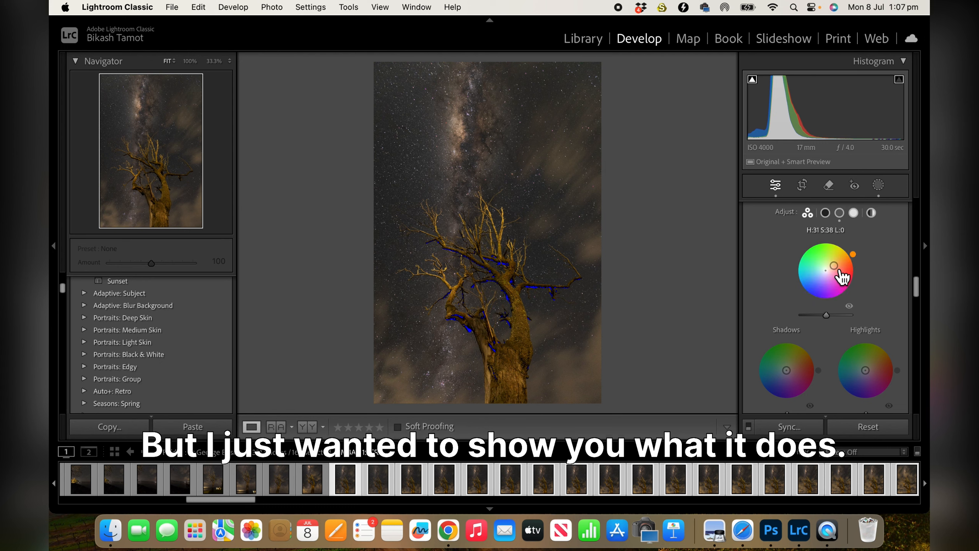
drag(836, 263, 855, 290)
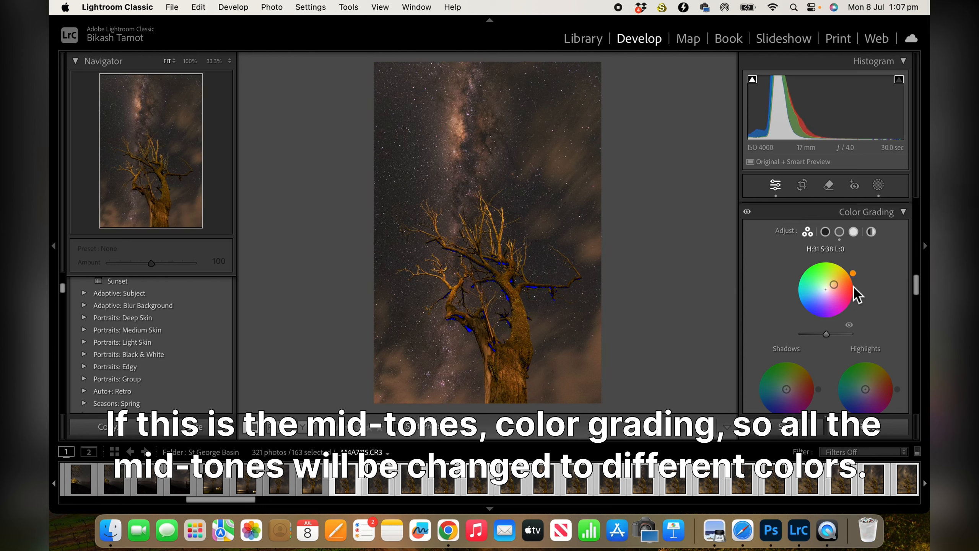
scroll(856, 295, down, 4)
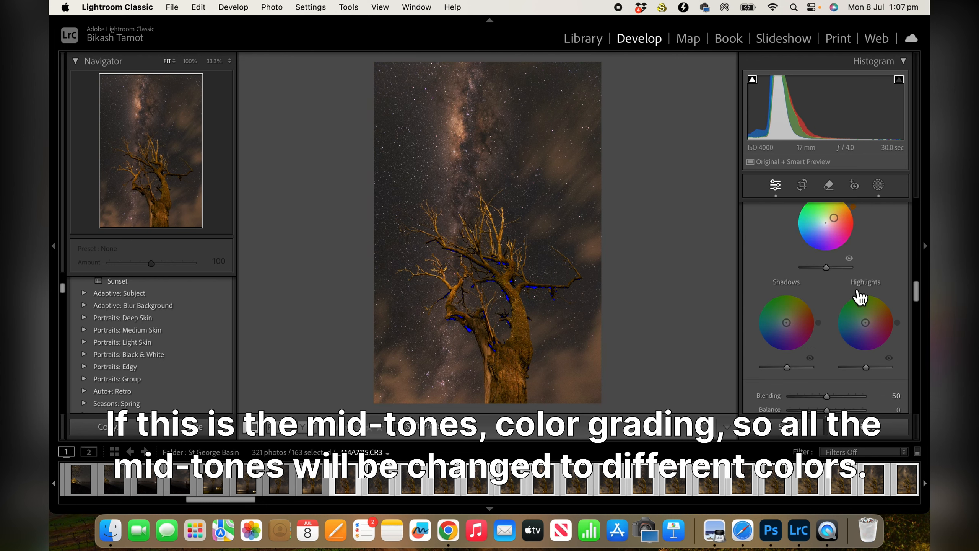
scroll(854, 243, up, 4)
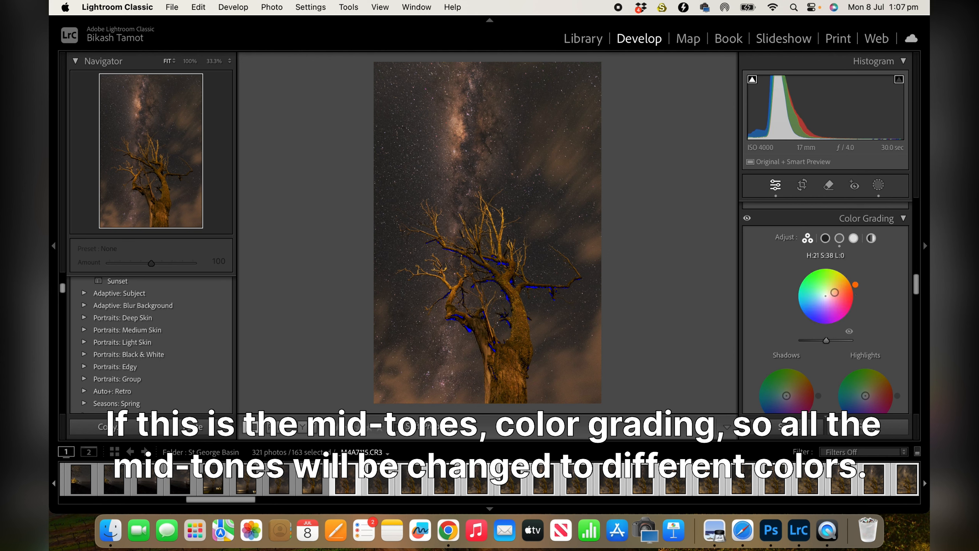
drag(856, 285, 795, 305)
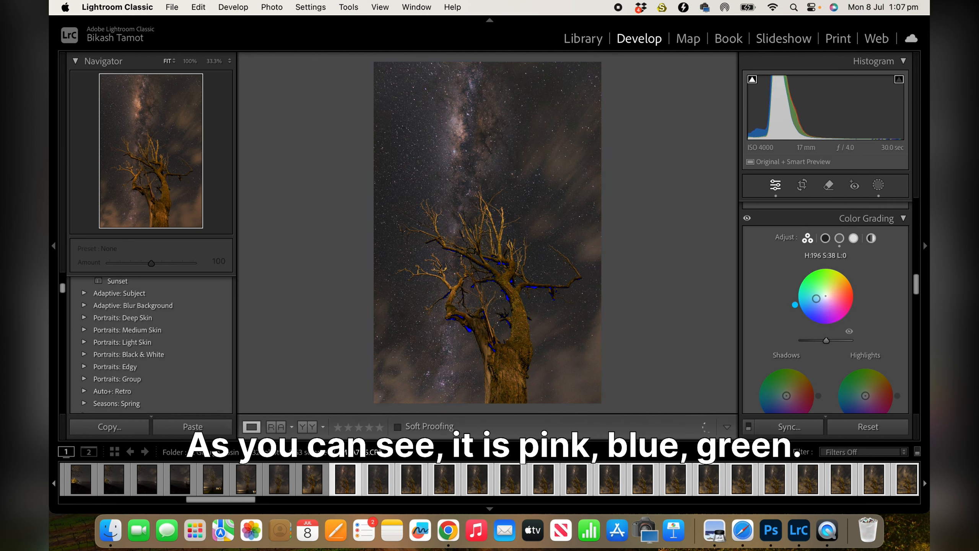
drag(804, 272, 851, 278)
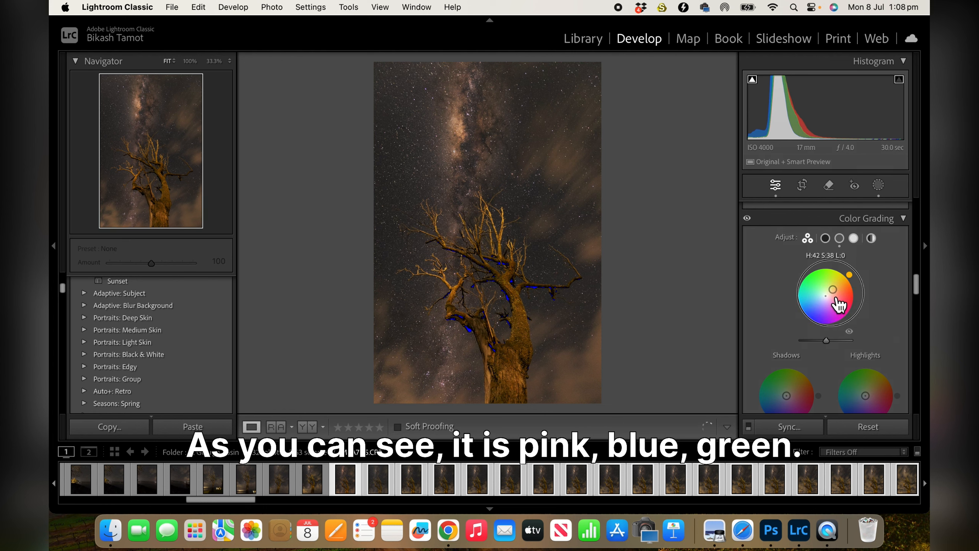
mouse_move(833, 290)
mouse_down()
mouse_move(833, 300)
mouse_move(828, 293)
mouse_up()
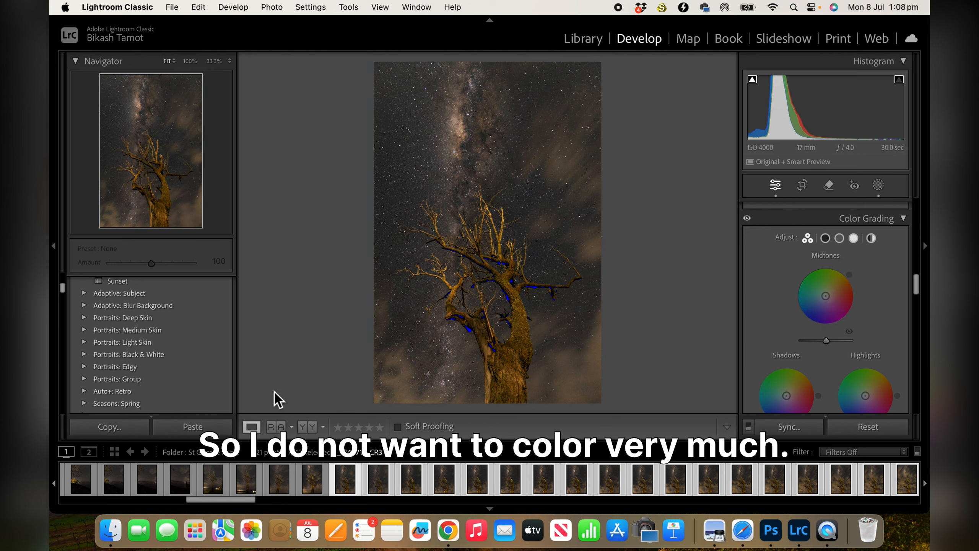
Try the CN04 preset from the Style: Cinematic group on the photo.
scroll(166, 360, down, 5)
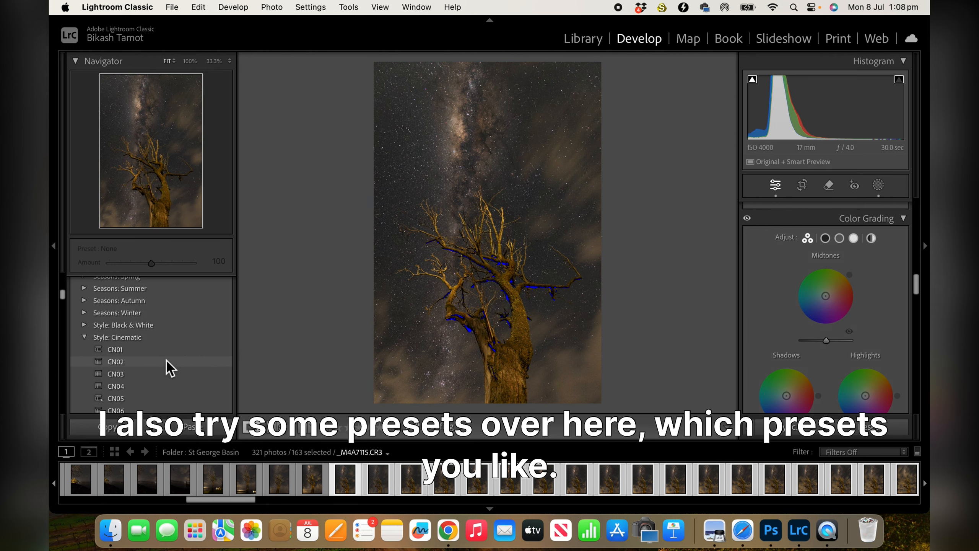
scroll(166, 361, down, 3)
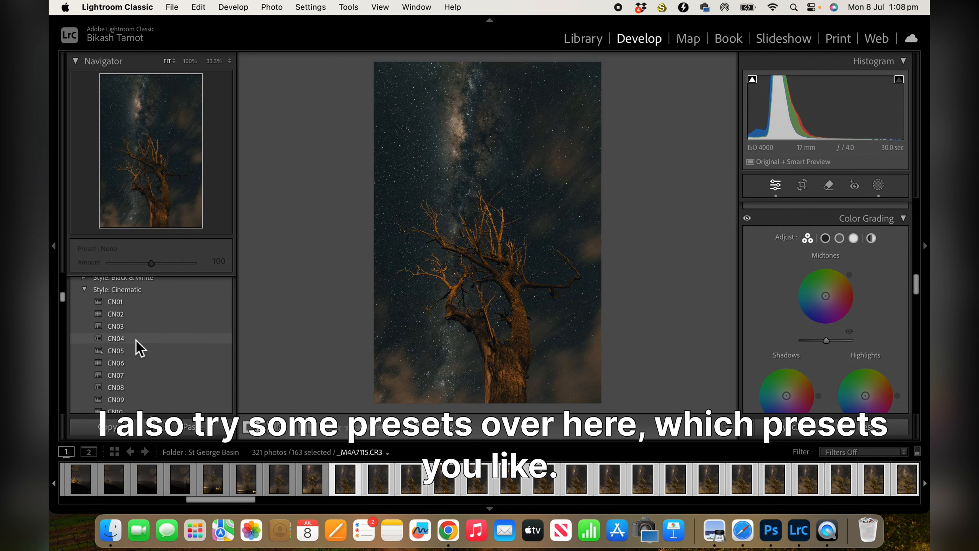
click(136, 339)
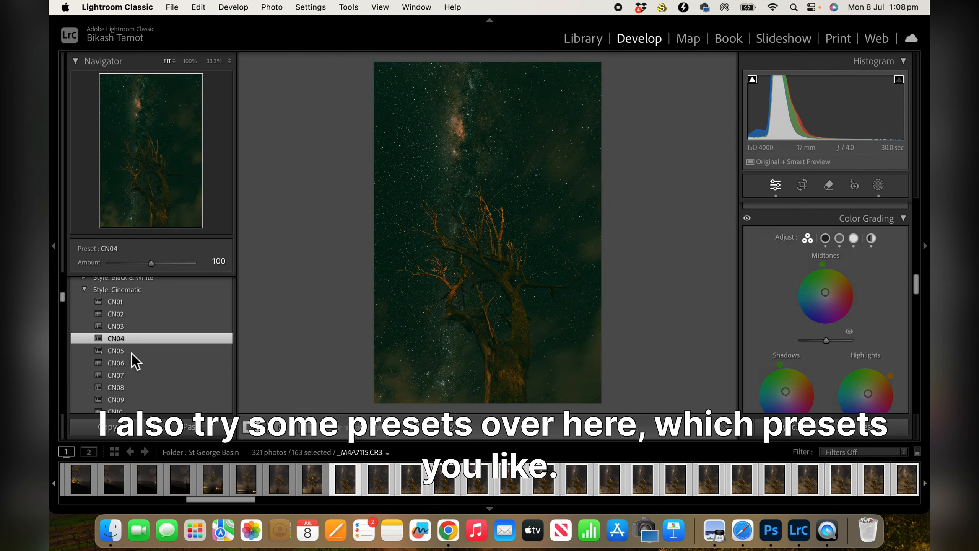
Preview other Cinematic, Cinematic II and Futuristic presets, and apply FT05 from the Style: Futuristic group.
scroll(134, 351, down, 1)
scroll(132, 353, down, 1)
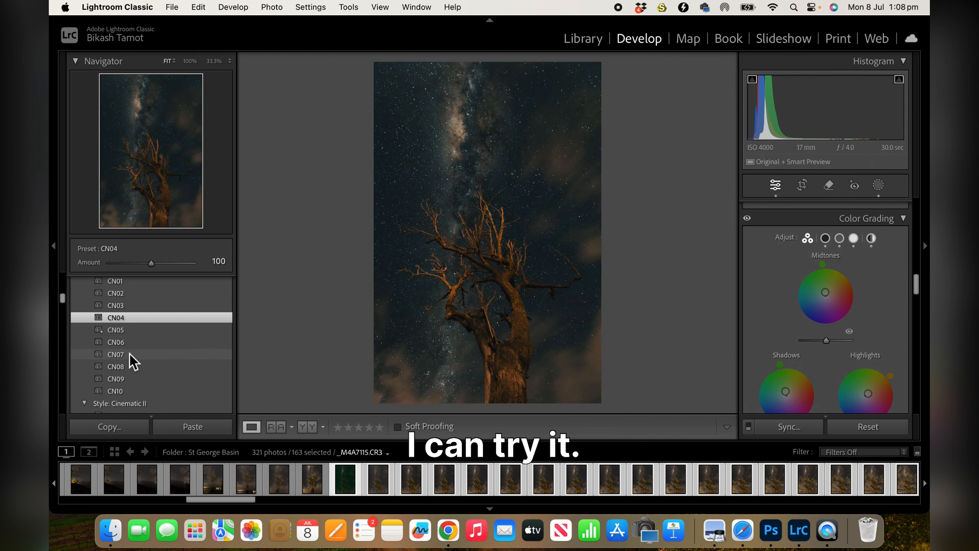
scroll(133, 363, down, 5)
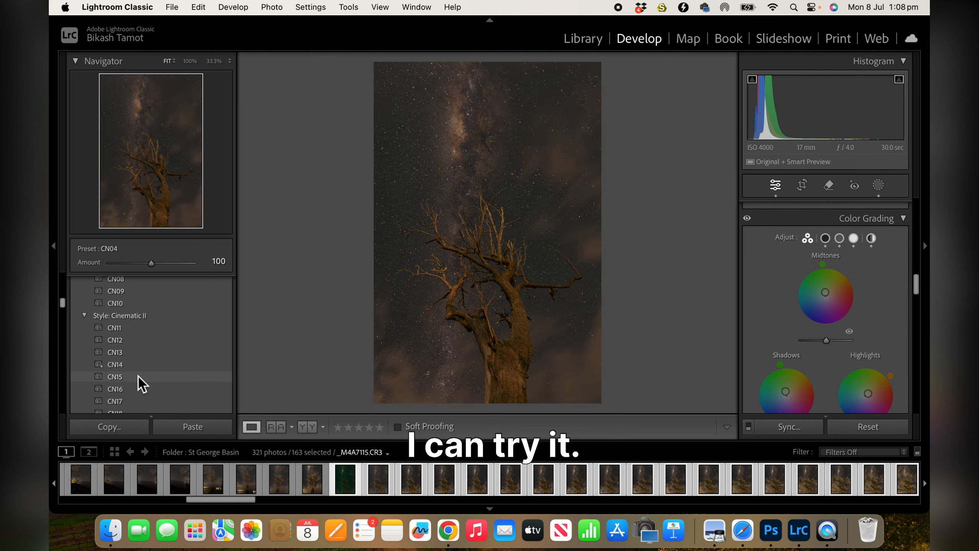
scroll(139, 382, down, 3)
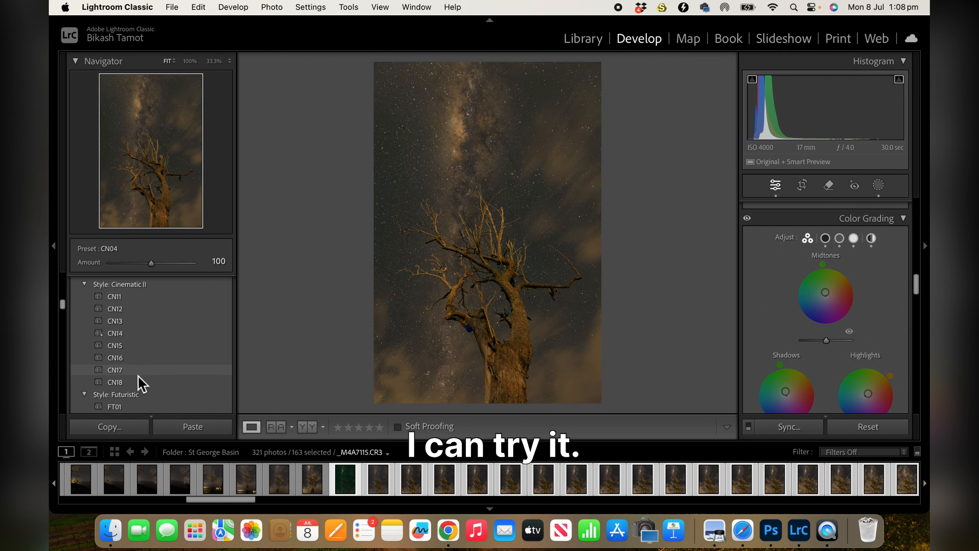
scroll(139, 390, down, 6)
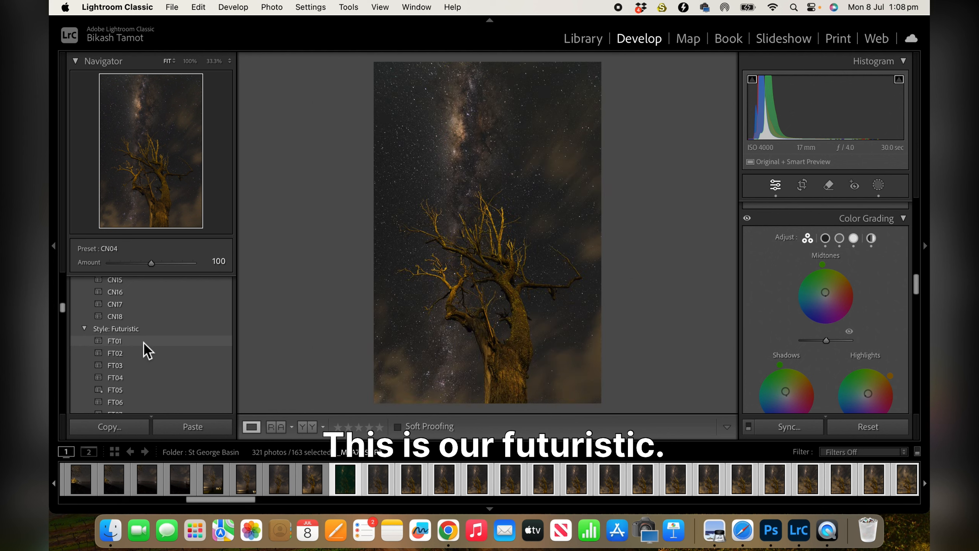
scroll(142, 349, down, 3)
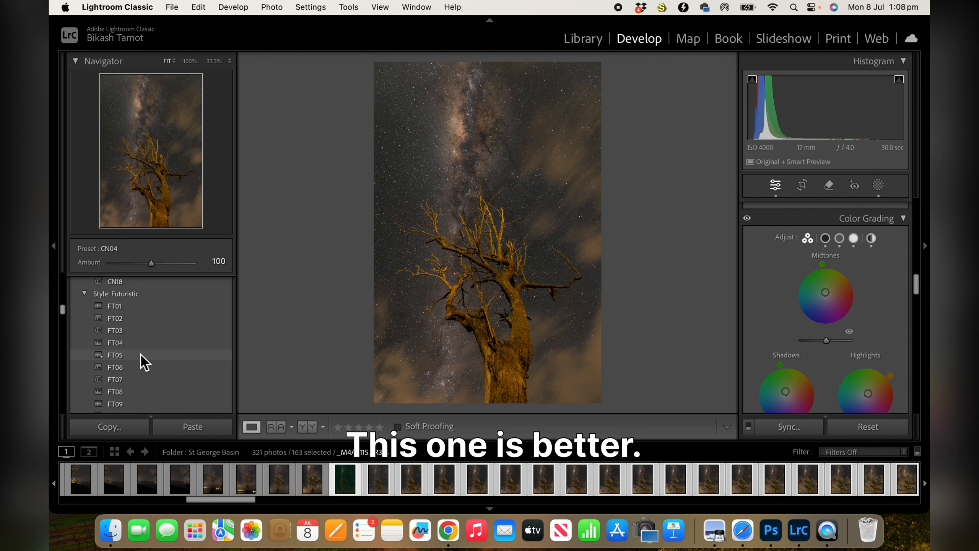
click(141, 355)
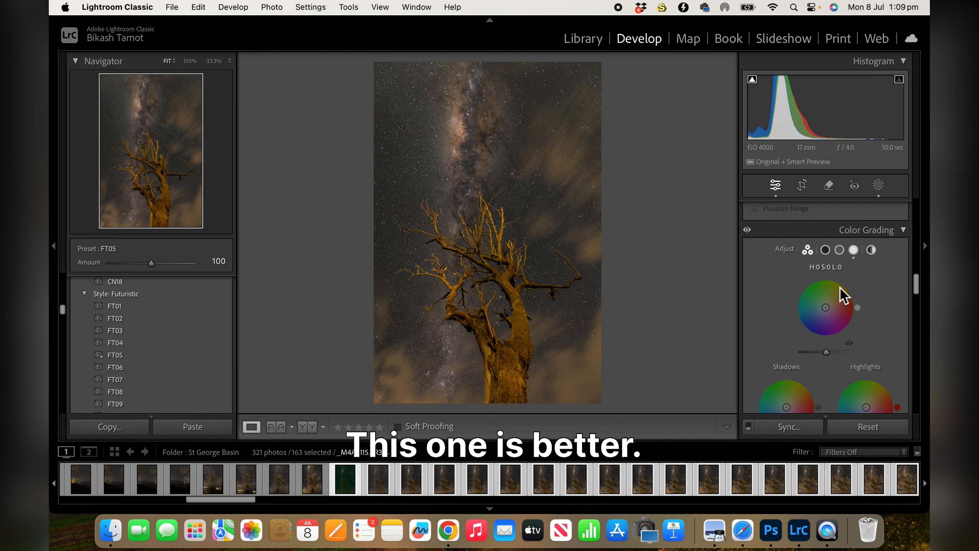
Examine the Basic and Tone Curve settings applied by the FT05 preset, including Whites and Blacks.
scroll(842, 295, up, 10)
scroll(844, 296, up, 5)
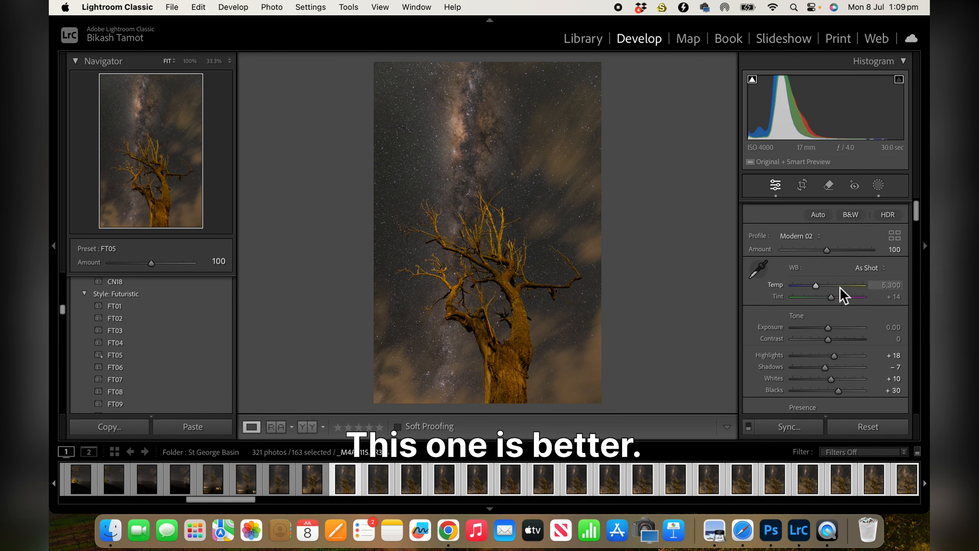
scroll(844, 296, down, 4)
scroll(842, 293, down, 6)
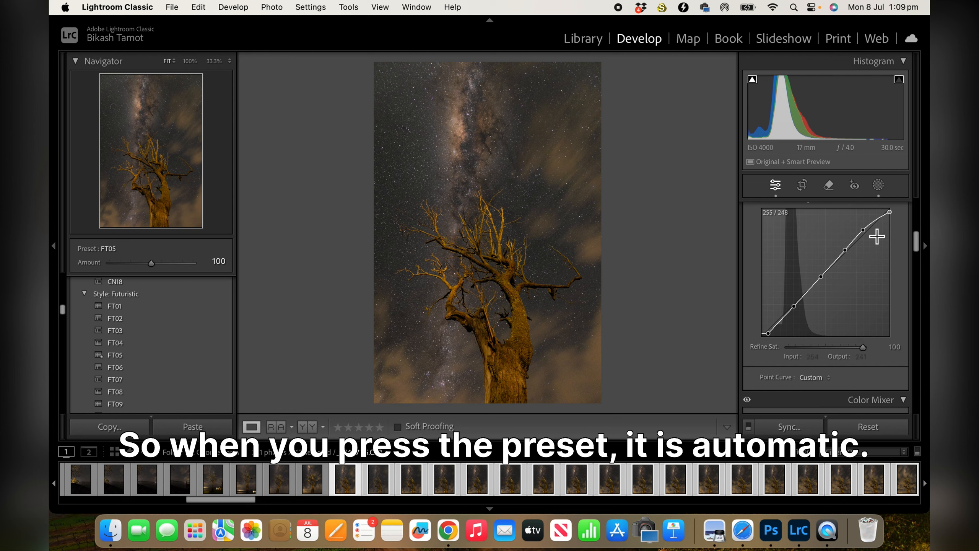
scroll(817, 313, up, 5)
scroll(818, 313, up, 3)
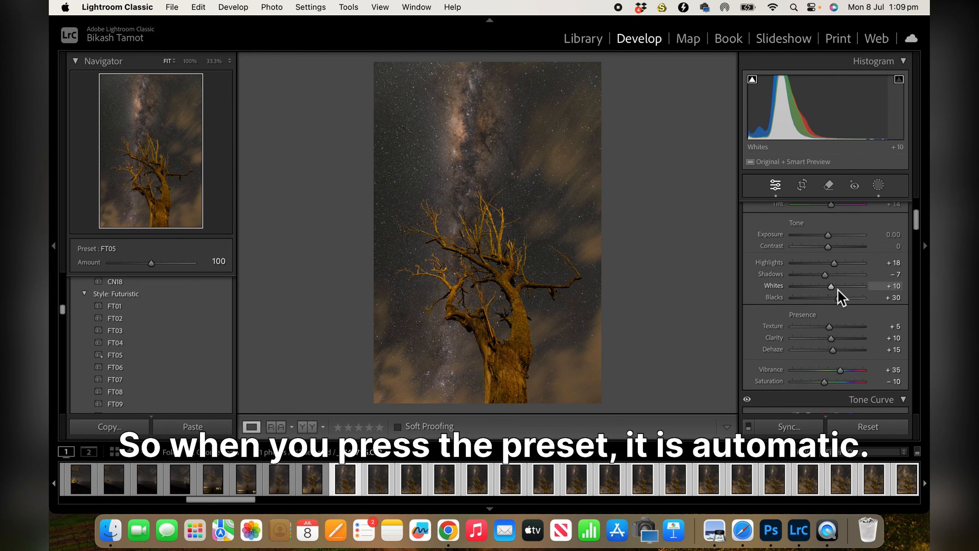
click(840, 301)
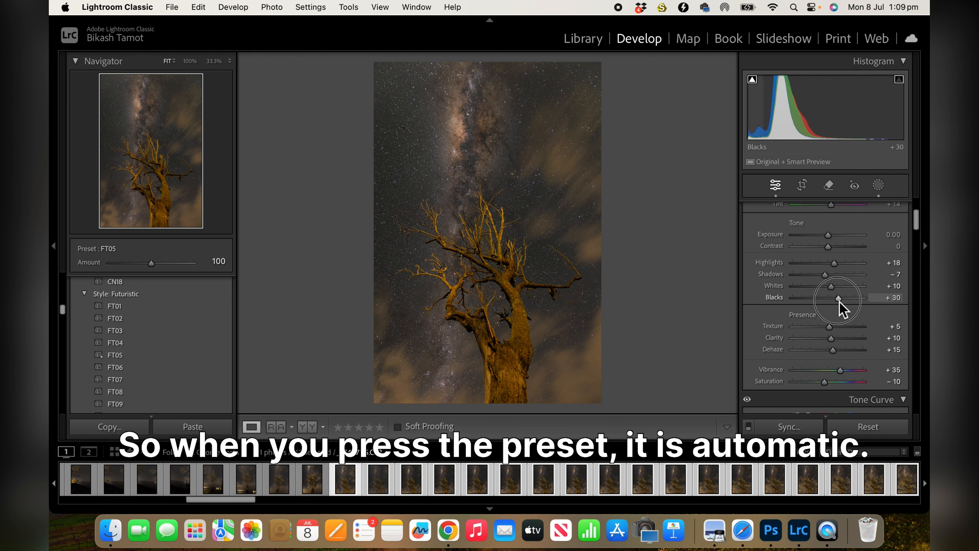
Set the photo's Blacks to -10, Contrast to +7 and Exposure to +0.15.
drag(840, 301, 825, 307)
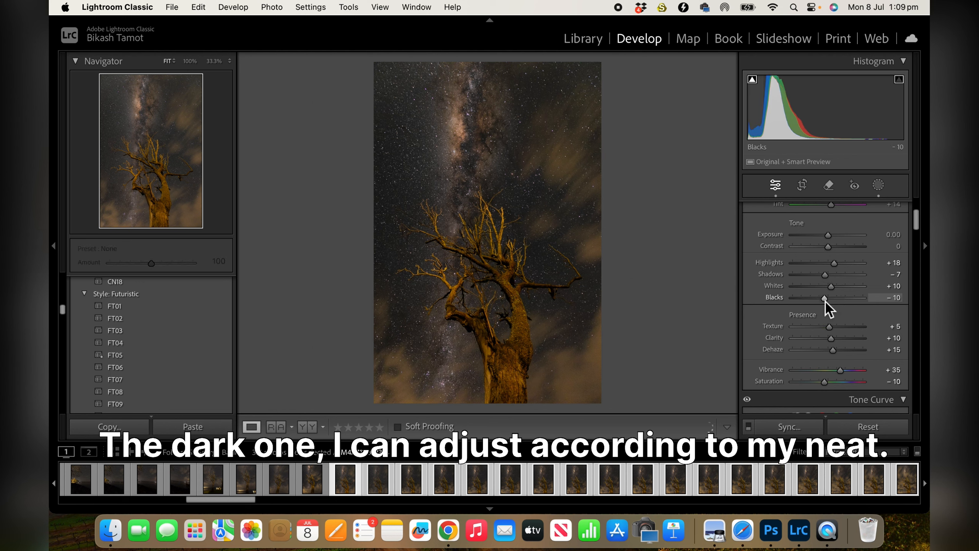
click(829, 248)
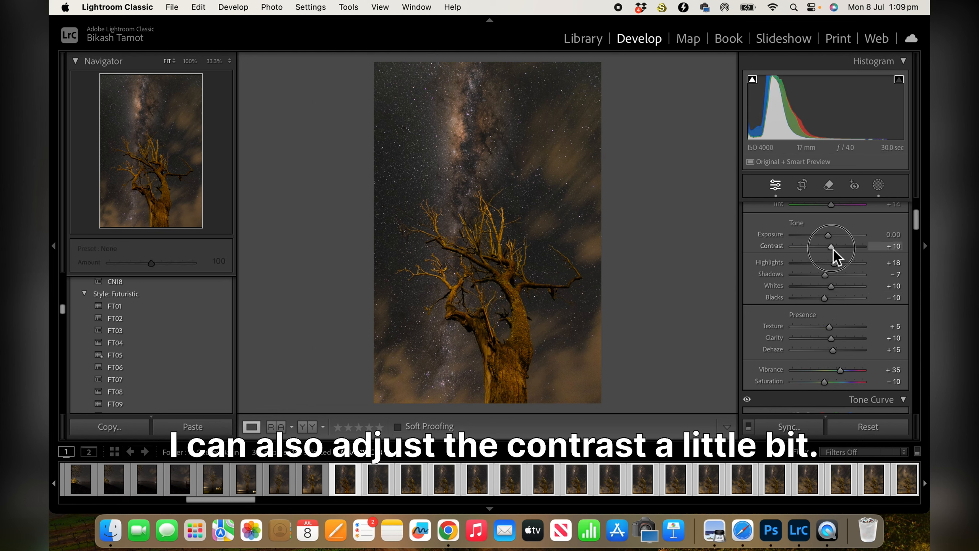
drag(833, 248, 831, 236)
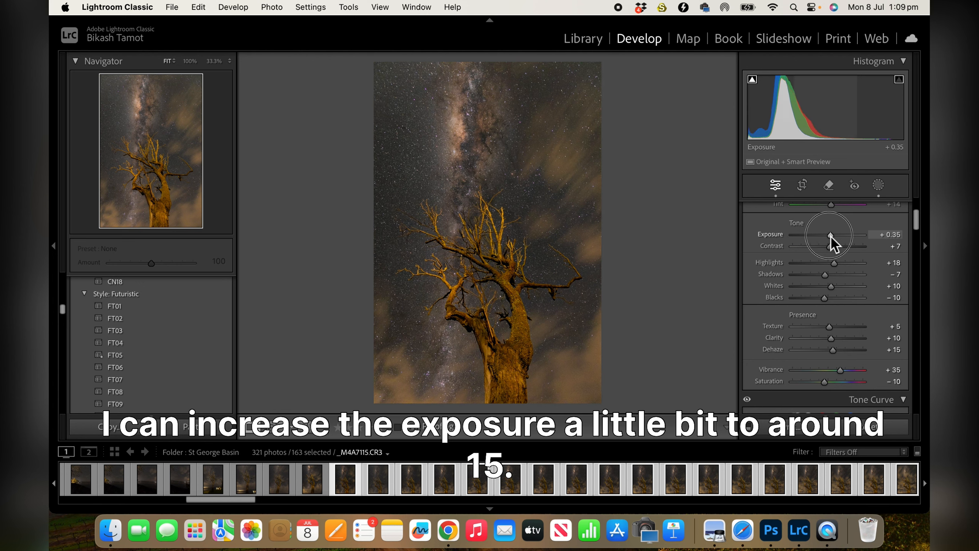
drag(831, 235, 830, 236)
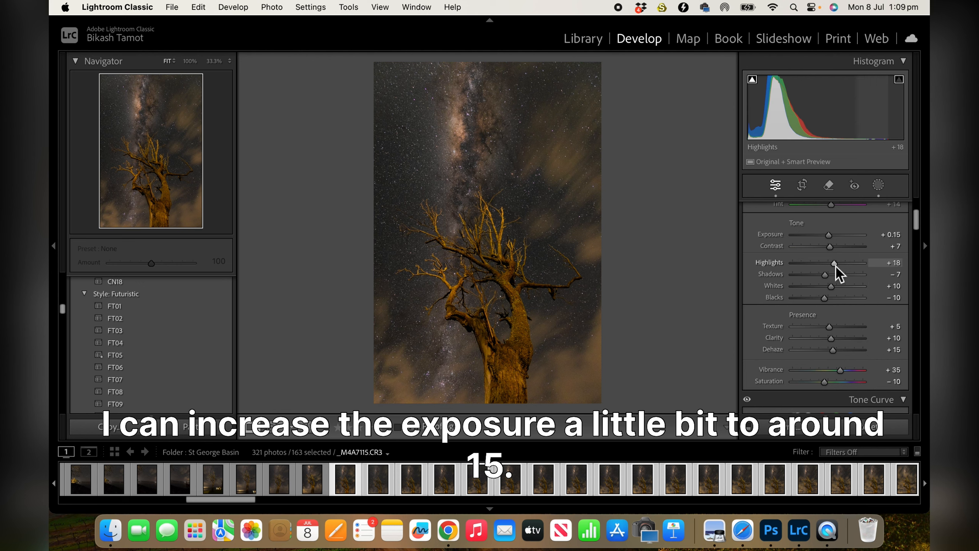
Set Saturation to -3 and Vibrance to +20, and compare the photo before and after the edits side by side.
scroll(866, 349, down, 3)
scroll(866, 342, down, 1)
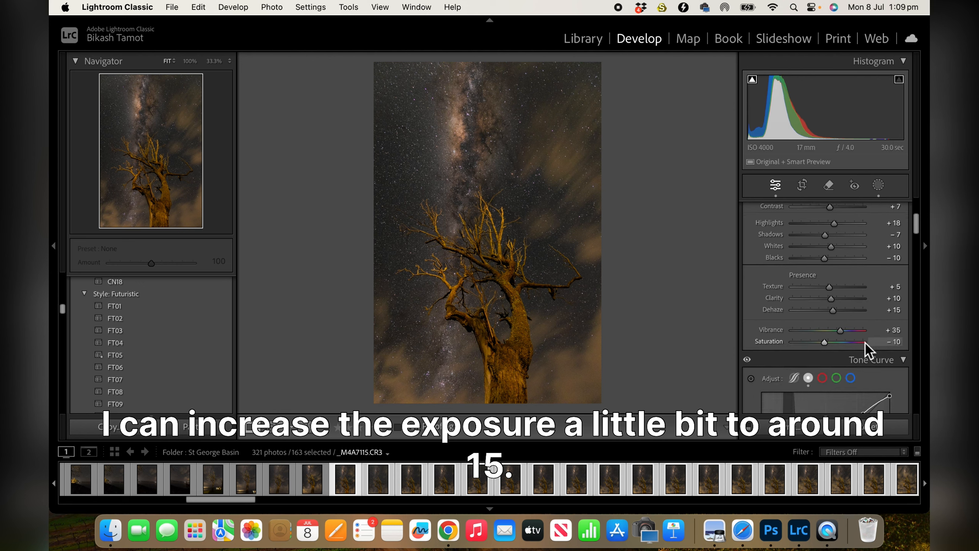
click(825, 343)
drag(826, 345, 830, 345)
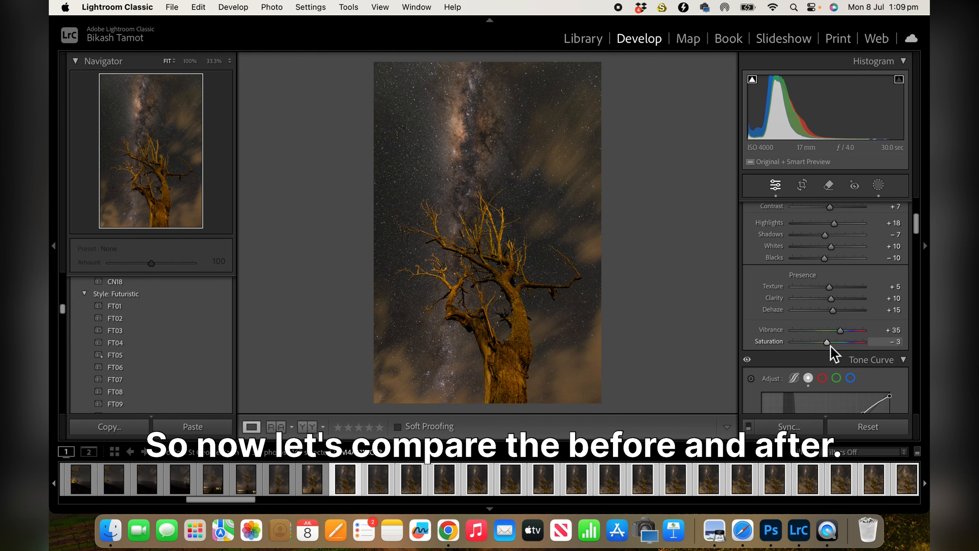
click(840, 331)
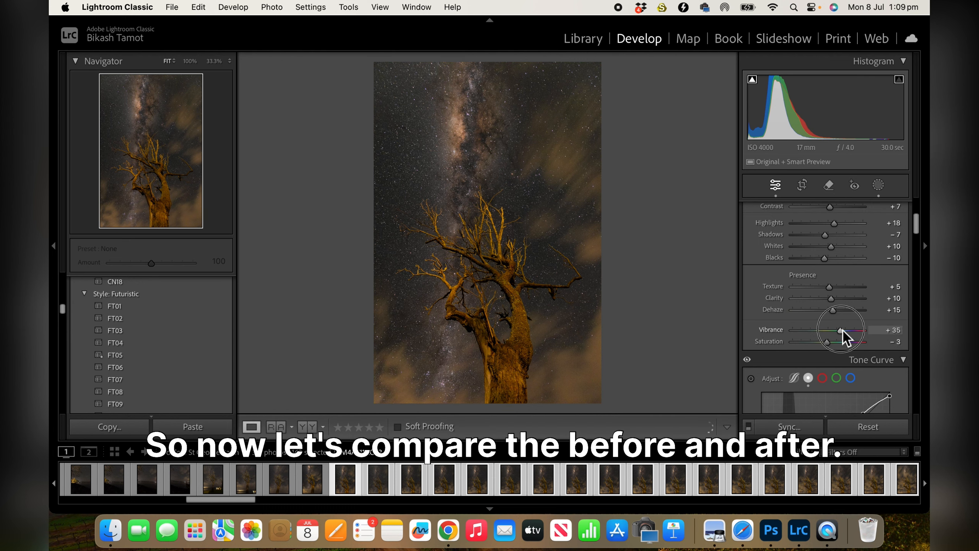
drag(840, 330, 836, 331)
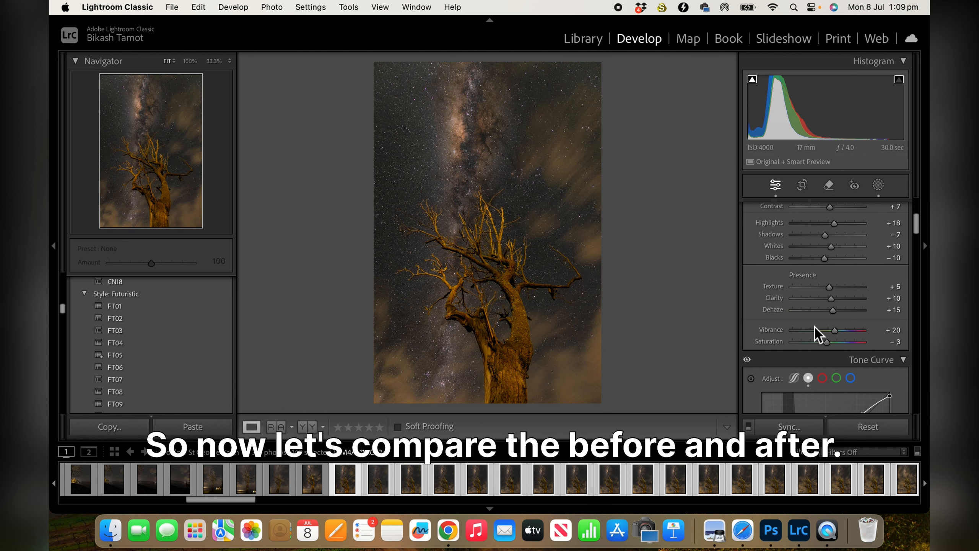
click(312, 427)
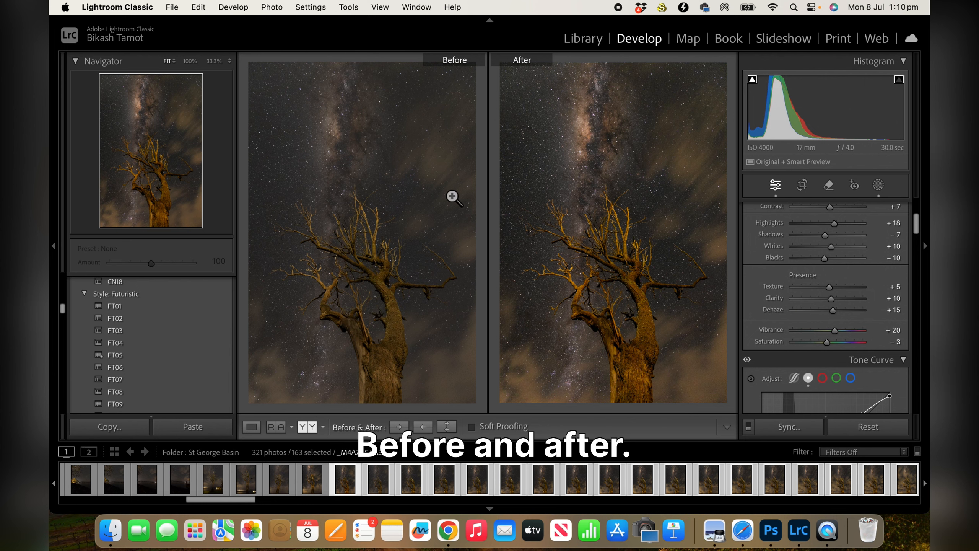
click(251, 427)
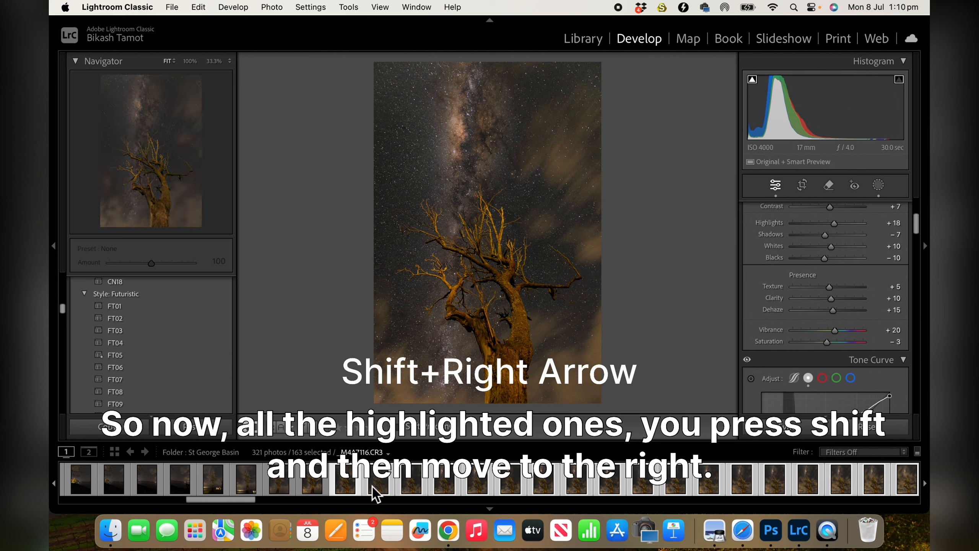
Select the night-sky tree photos as one continuous run starting from _M4A7115 and reaching almost to the end of the sequence.
key(shift+Right)
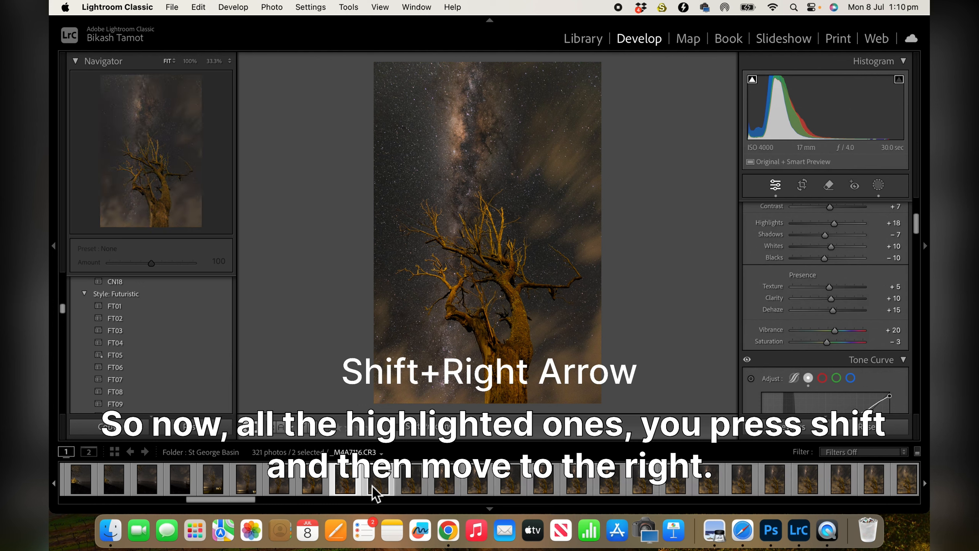
key(shift+Right)
key(shift+Right)
key(shift+Right)
key(shift+Right)
key(shift+Right)
key(shift+Right)
key(shift+Right)
key(shift+Right)
key(shift+Right)
key(shift+Right)
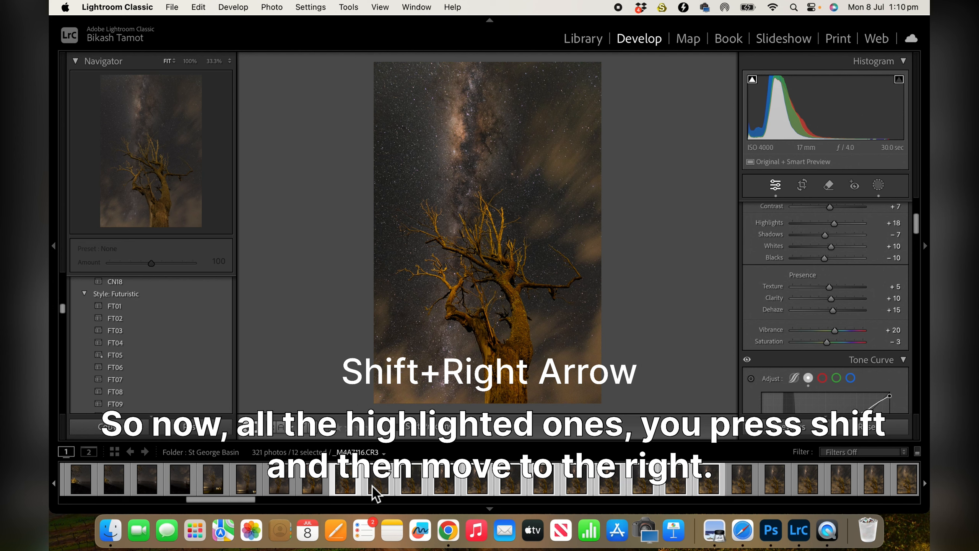
key(shift+Right)
key(shift+Right)
key(shift+Right)
key(shift+Right)
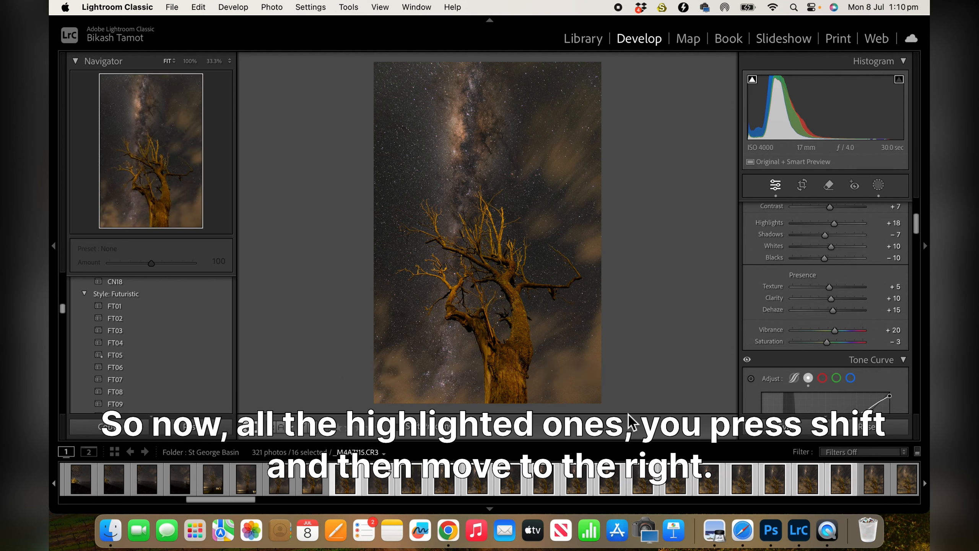
key(shift+Right)
key(shift+Right)
key(shift+Right)
key(shift+Right)
key(shift+Right)
key(shift+Right)
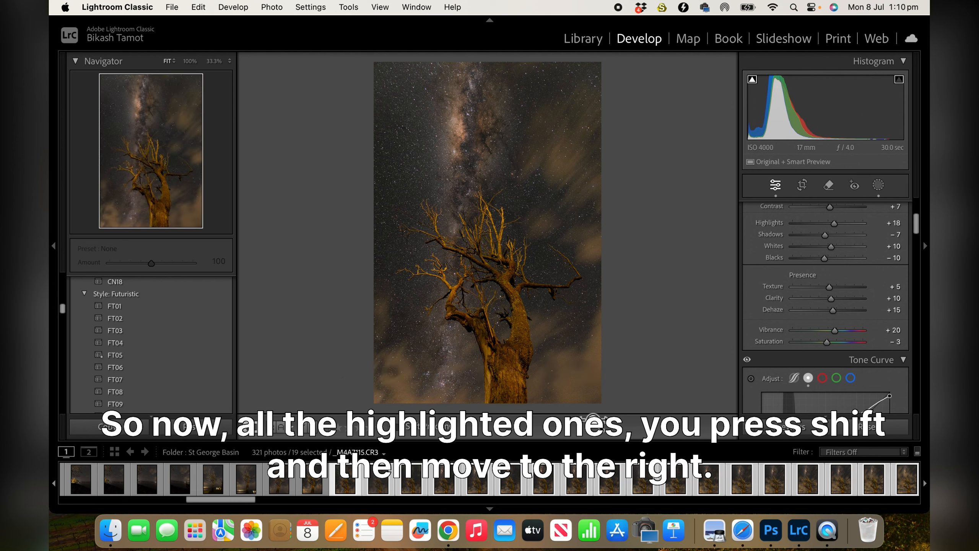
key(shift+Right)
key(shift+Right)
key(shift+Right)
key(shift+Right)
key(shift+Right)
key(shift+Right)
key(shift+Right)
key(shift+Right)
key(shift+Right)
key(shift+Right)
key(shift+Right)
key(shift+Right)
key(shift+Right)
key(shift+Right)
key(shift+Right)
key(shift+Right)
key(shift+Right)
key(shift+Right)
key(shift+Right)
key(shift+Right)
key(shift+Right)
key(shift+Right)
key(shift+Right)
key(shift+Right)
key(shift+Right)
key(shift+Right)
key(shift+Right)
key(shift+Right)
key(shift+Right)
key(shift+Right)
key(shift+Right)
key(shift+Right)
key(shift+Right)
key(shift+Right)
key(shift+Right)
key(shift+Right)
key(shift+Right)
key(shift+Right)
key(shift+Right)
key(shift+Right)
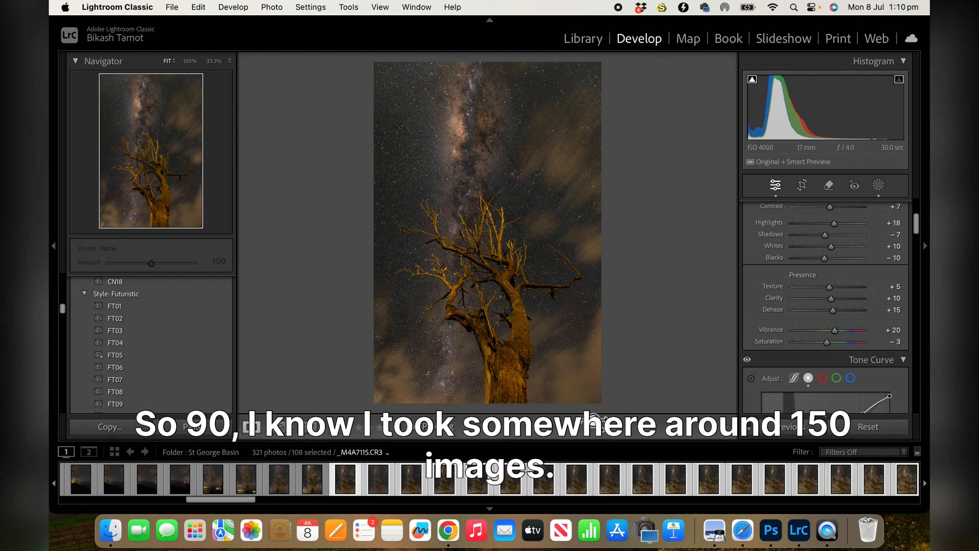
key(shift+Right)
key(shift+Right)
key(shift+Right)
key(shift+Right)
key(shift+Right)
key(shift+Right)
key(shift+Right)
key(shift+Right)
key(shift+Right)
key(shift+Right)
key(shift+Right)
key(shift+Right)
key(shift+Right)
key(shift+Right)
key(shift+Right)
key(shift+Right)
Extend the selection to the last three photos of the night-sky sequence, _M4A7275 to _M4A7277.
scroll(712, 478, right, 20)
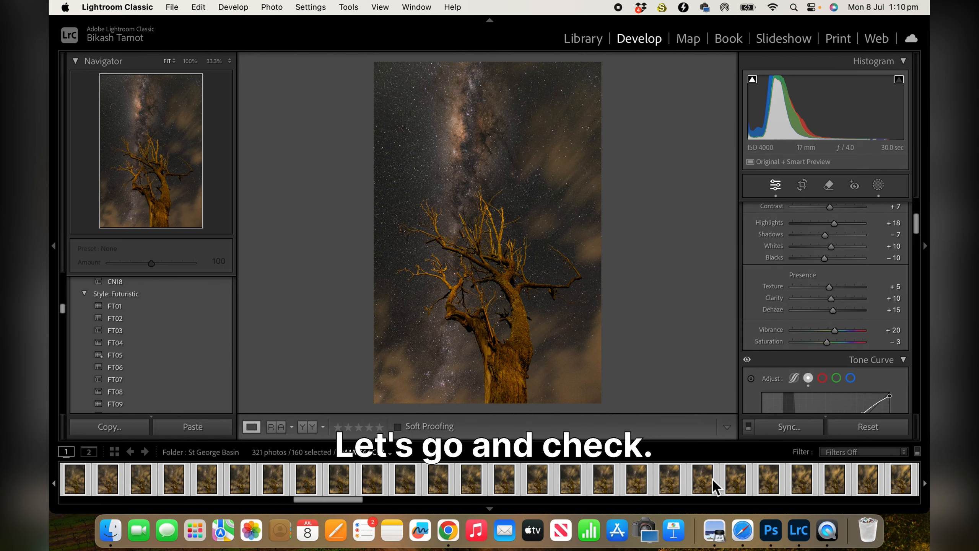
scroll(712, 478, right, 15)
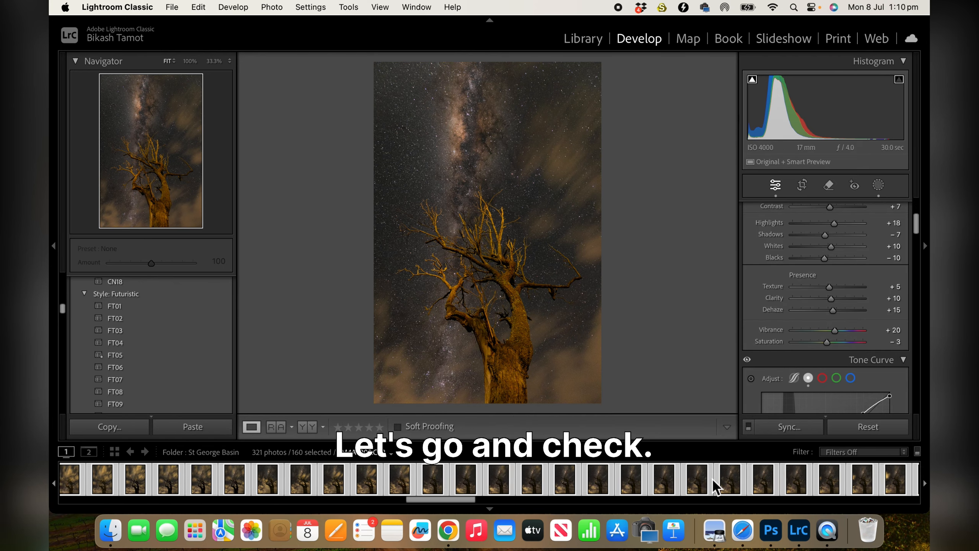
scroll(712, 478, right, 15)
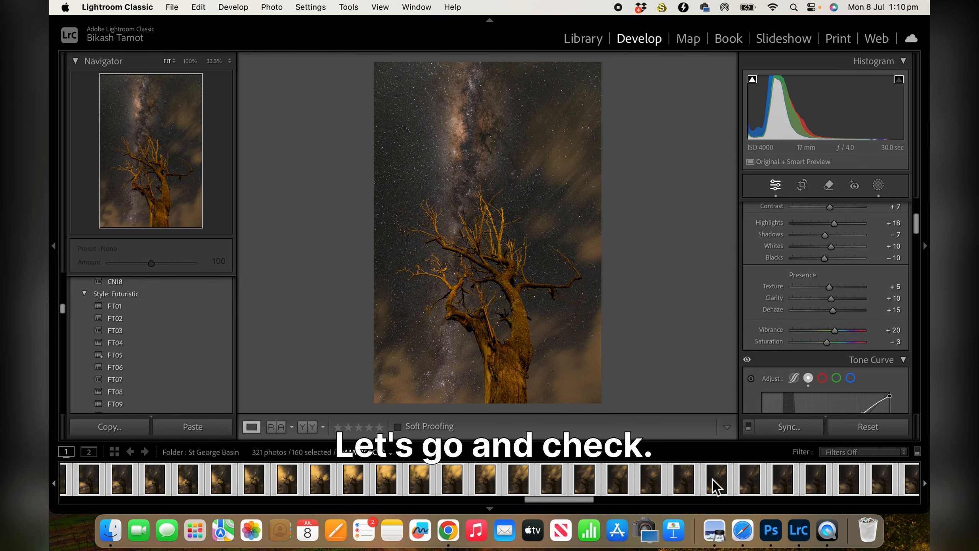
scroll(715, 487, right, 12)
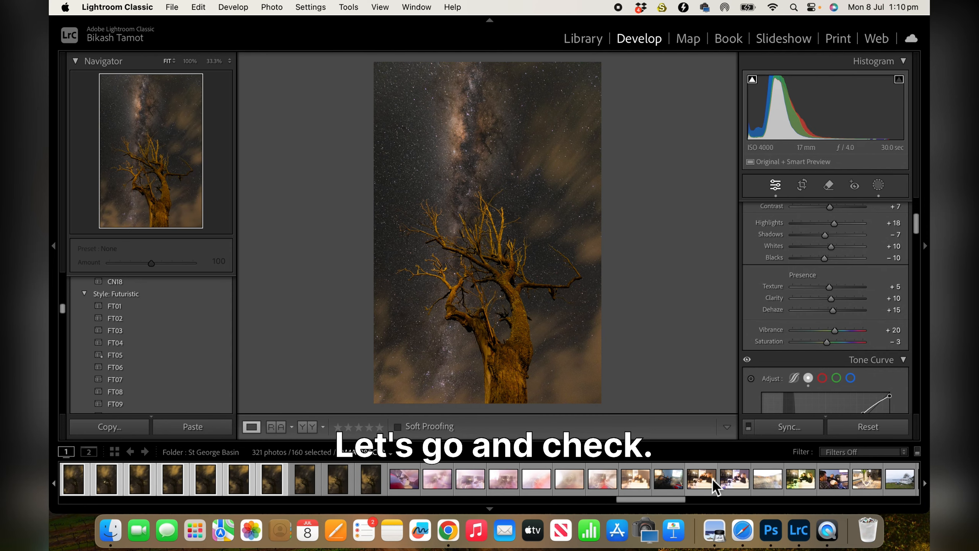
scroll(716, 487, left, 1)
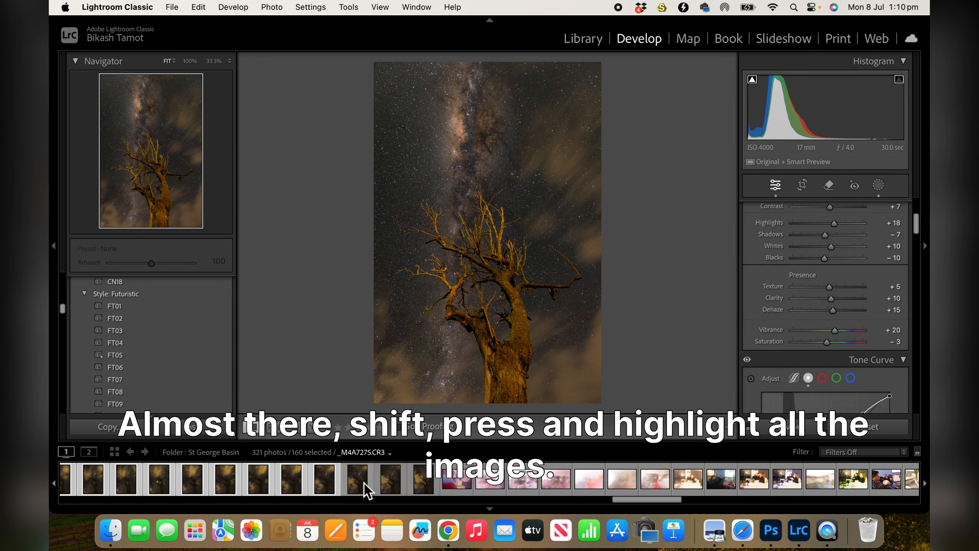
shift+click(364, 485)
shift+click(397, 487)
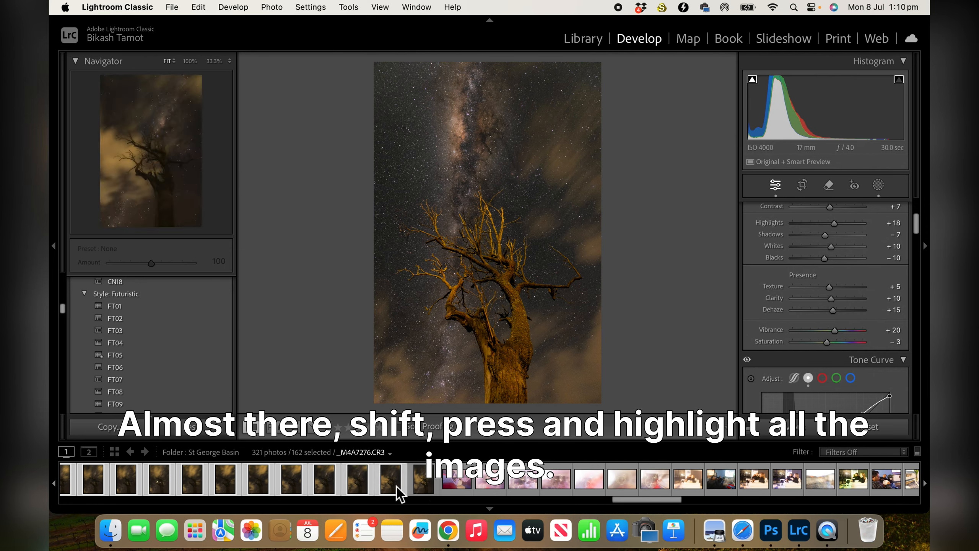
shift+click(426, 486)
Synchronize all settings, including Masking with Mask 1, from _M4A7115 to the selected photos, merging the masks.
scroll(427, 485, left, 10)
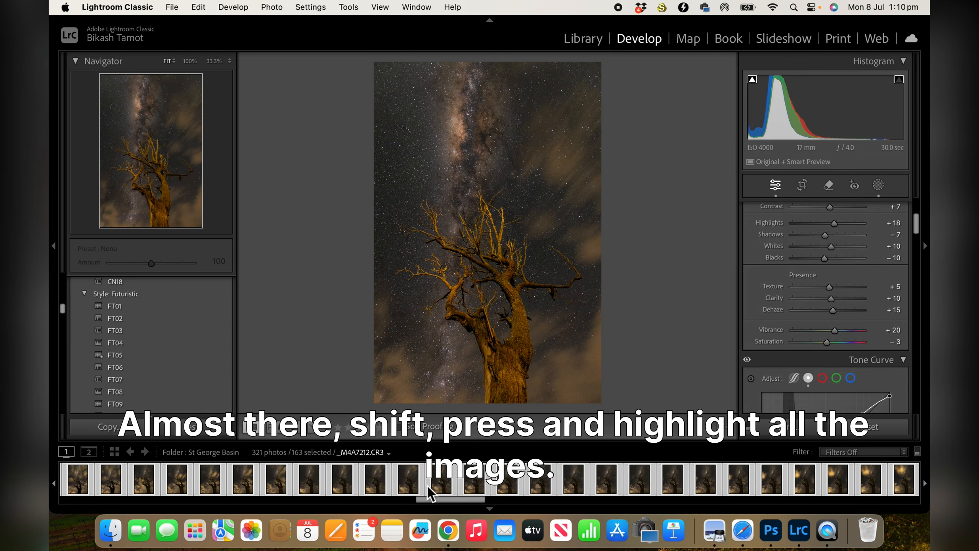
scroll(427, 484, left, 13)
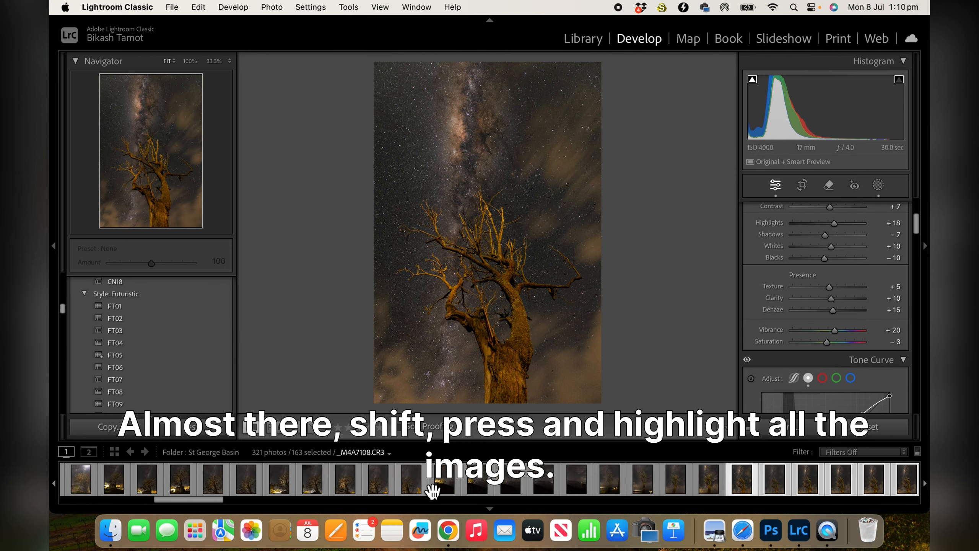
scroll(432, 486, right, 3)
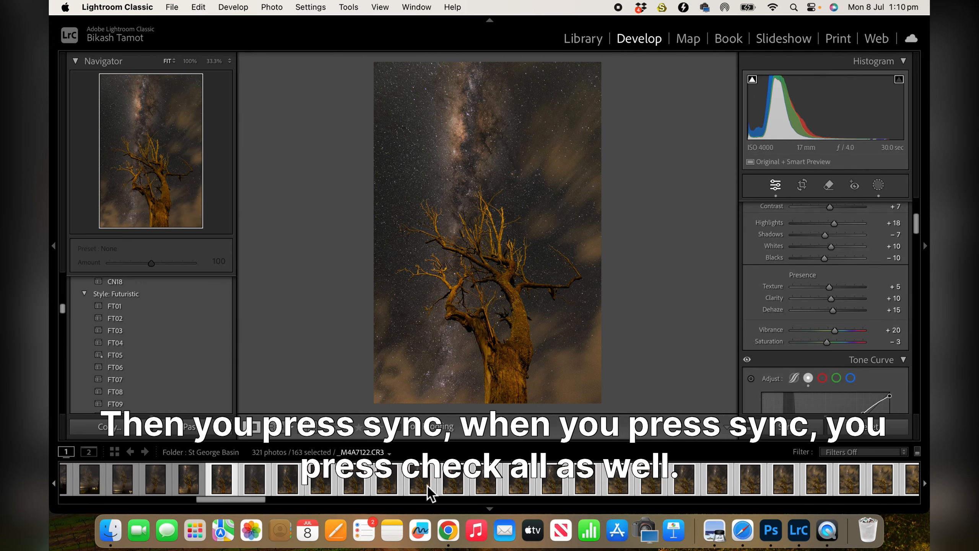
scroll(430, 486, left, 1)
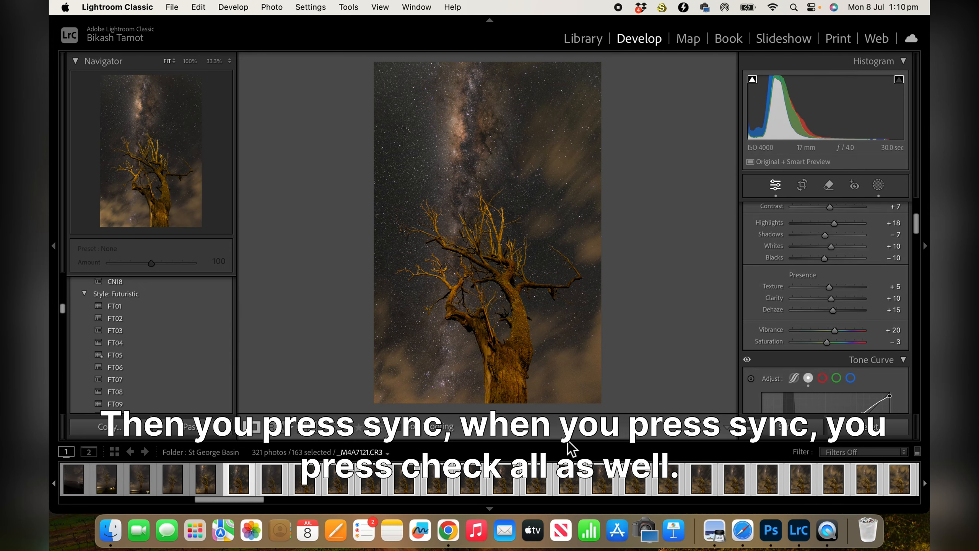
click(795, 433)
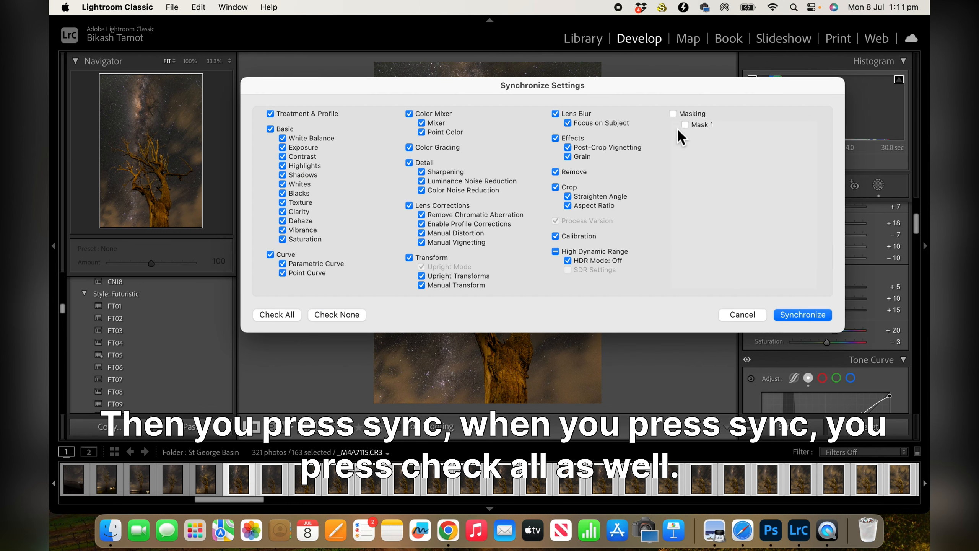
click(675, 114)
click(278, 315)
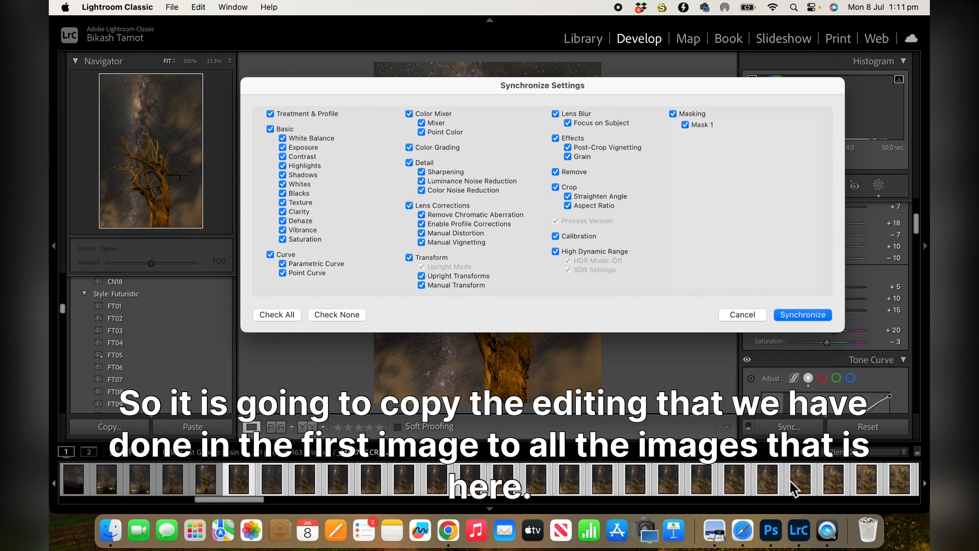
click(802, 315)
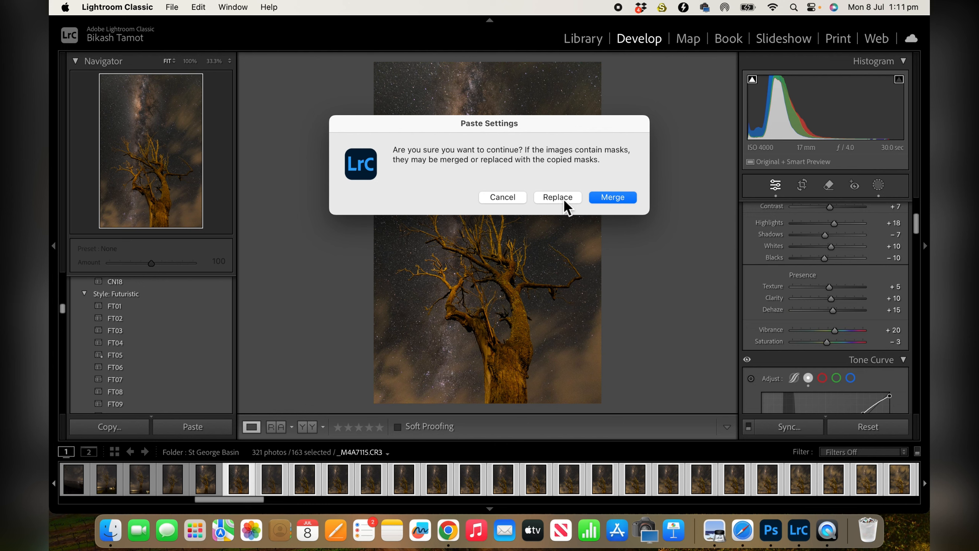
click(608, 197)
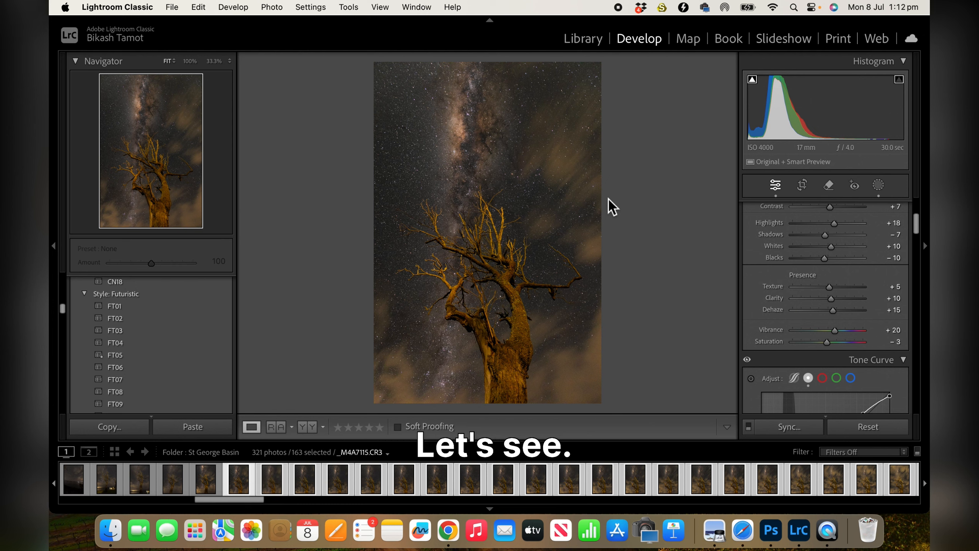
Review several photos across the synchronized sequence to check the copied edits and the selection.
click(286, 480)
click(243, 481)
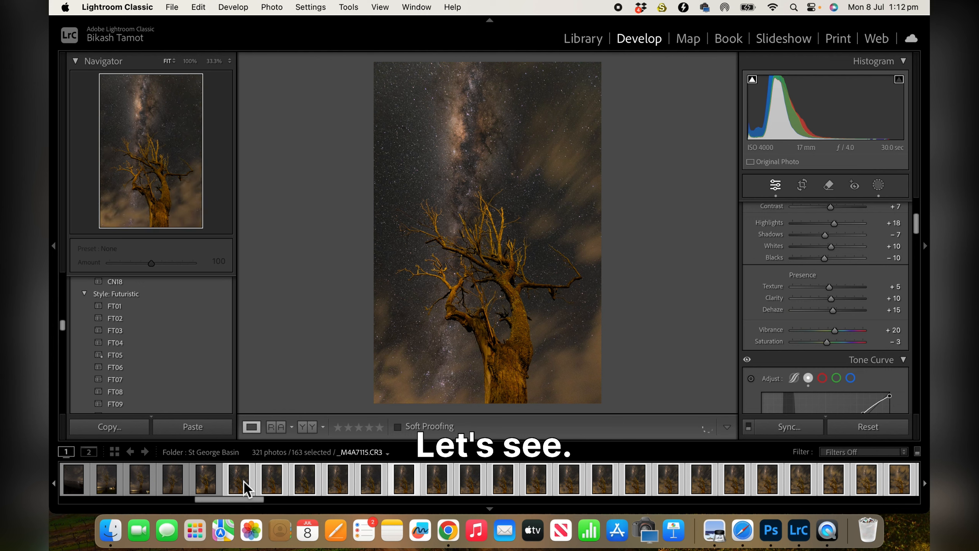
click(247, 490)
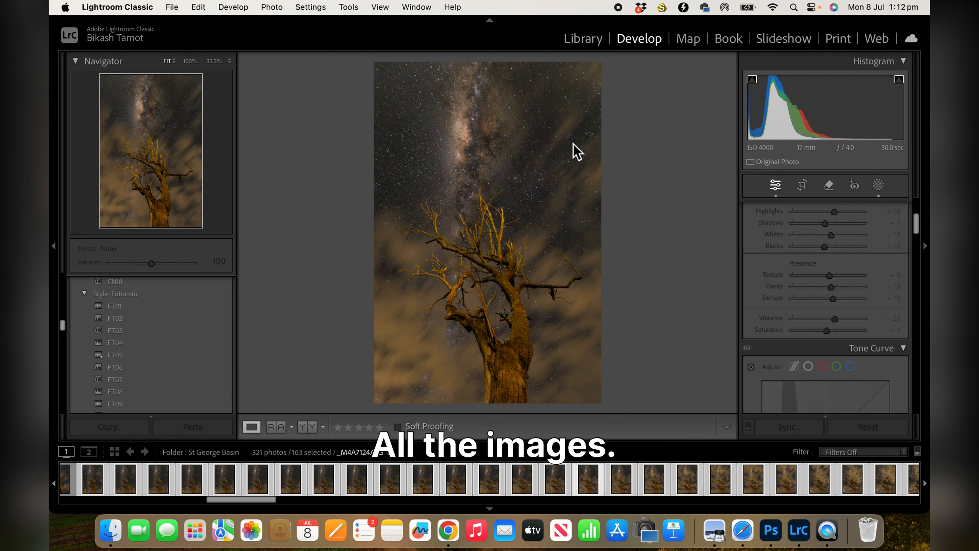
key(Right)
key(Right)
key(Right)
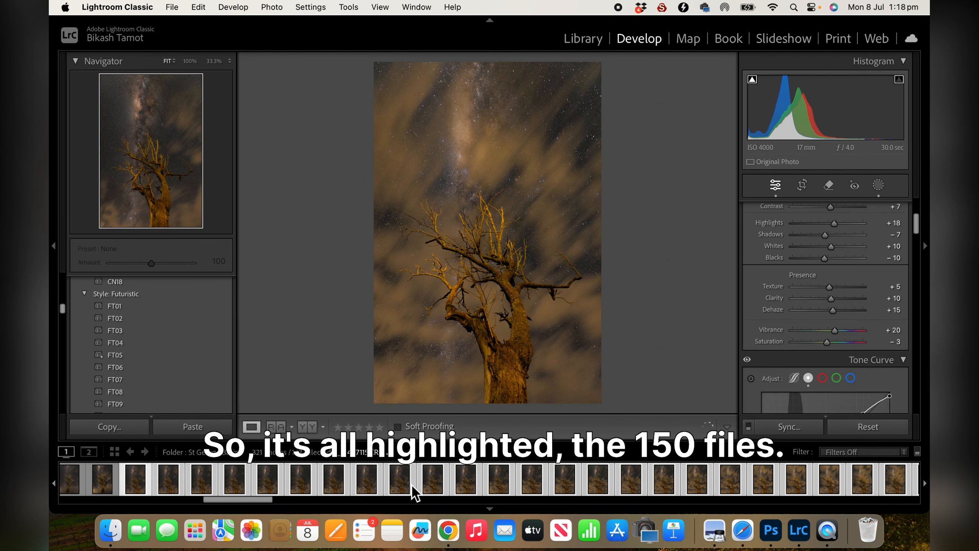
scroll(414, 492, right, 5)
scroll(414, 492, right, 10)
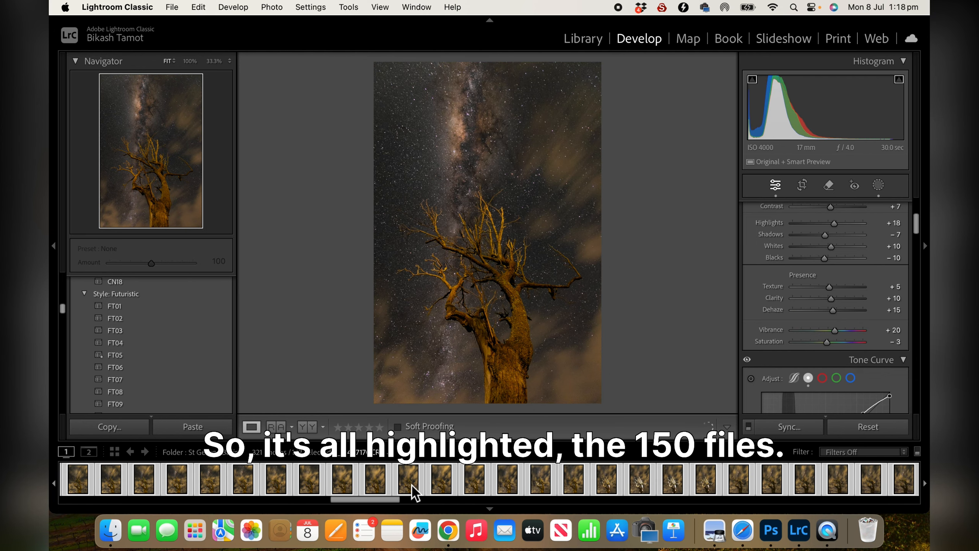
scroll(412, 485, right, 1)
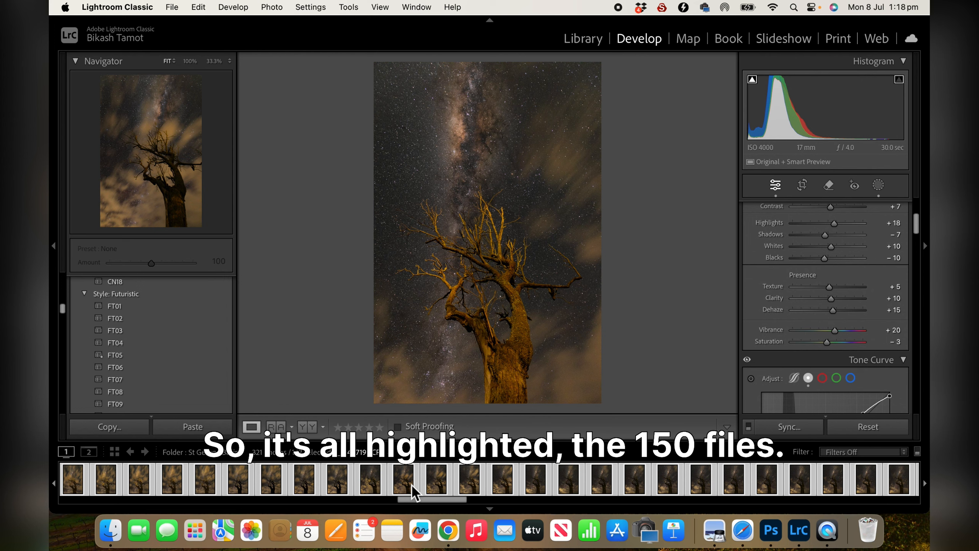
scroll(326, 482, left, 3)
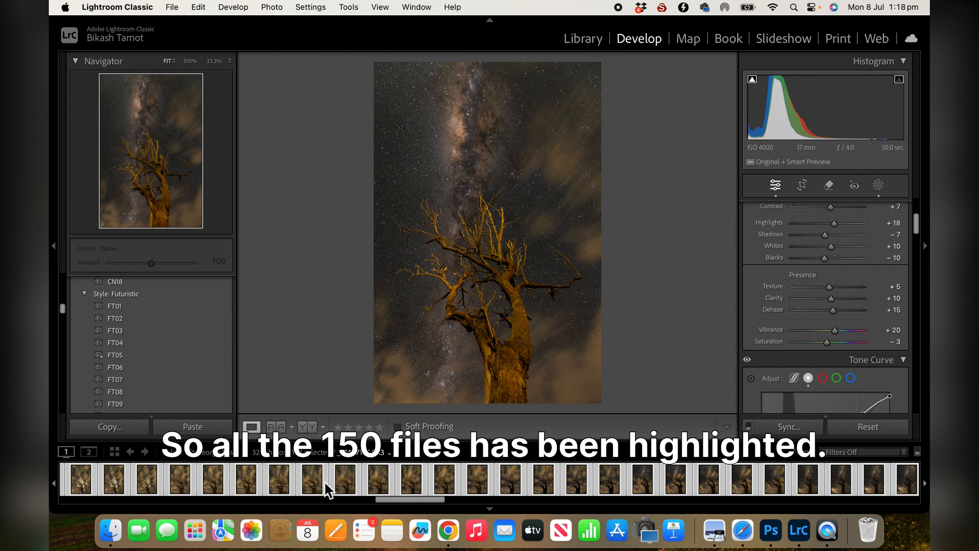
Synchronize all settings, including Mask 1, from the first photo _M4A7115 to the whole selected night-sky sequence again, merging the masks.
scroll(325, 481, left, 3)
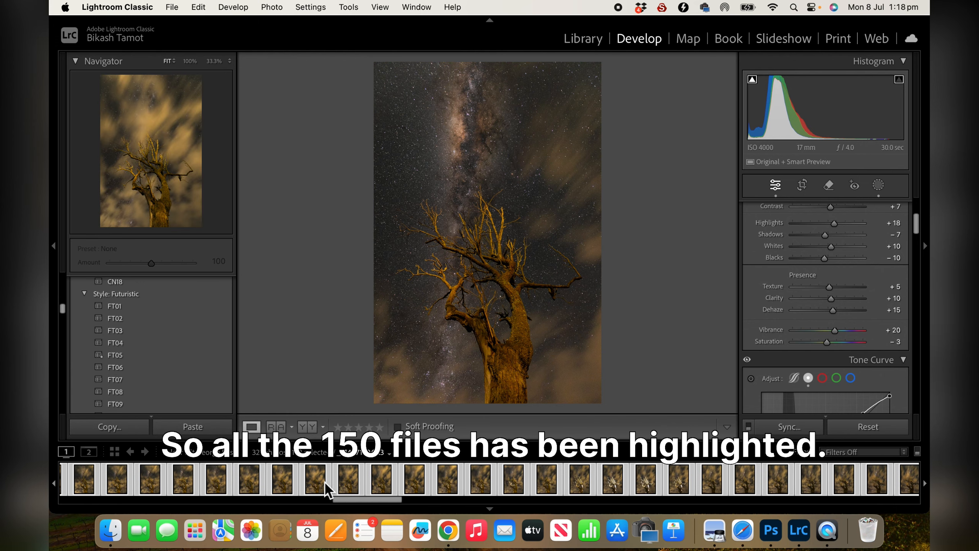
scroll(324, 480, left, 5)
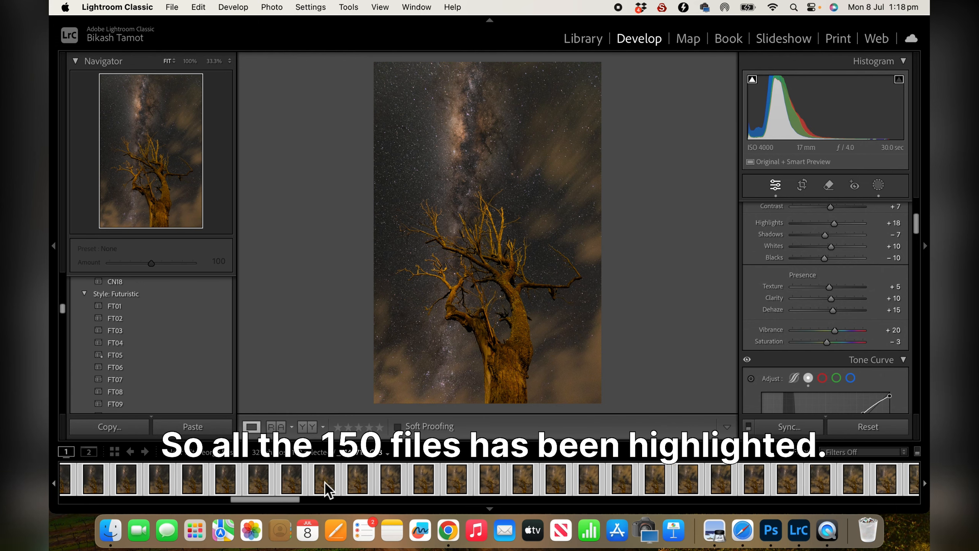
scroll(325, 482, left, 5)
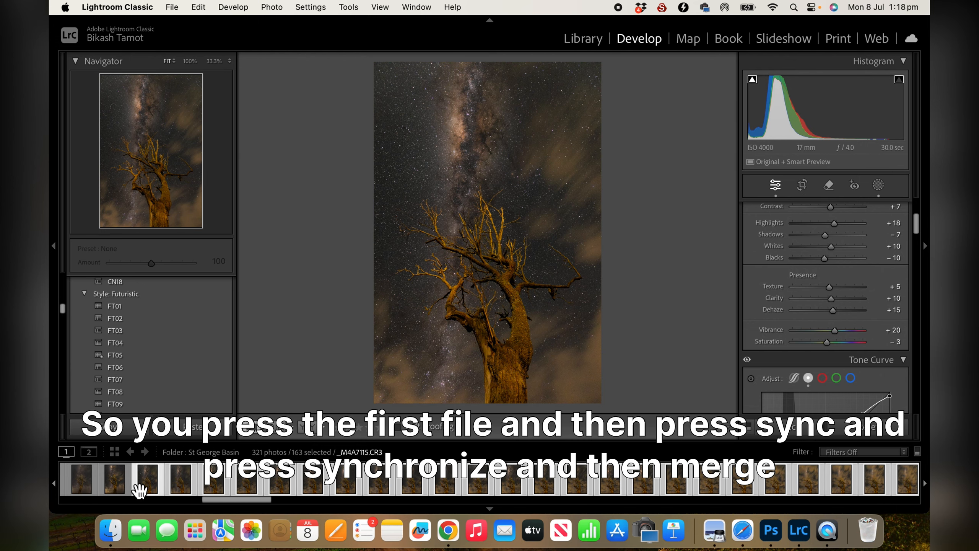
scroll(142, 486, left, 1)
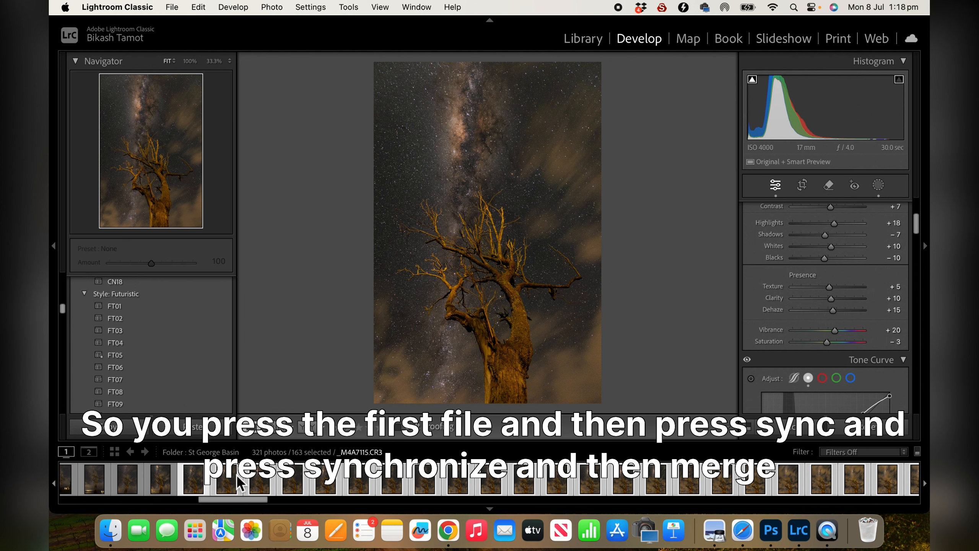
click(796, 431)
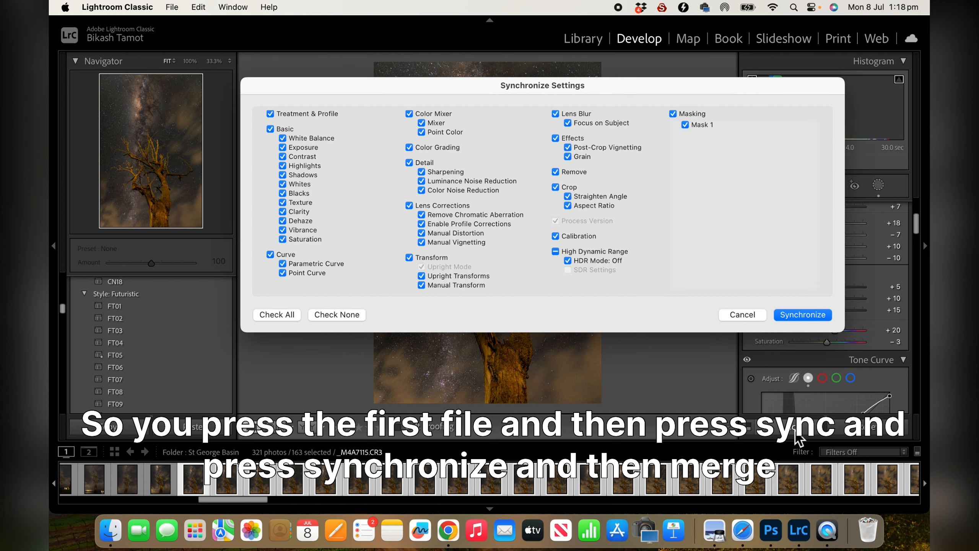
click(802, 316)
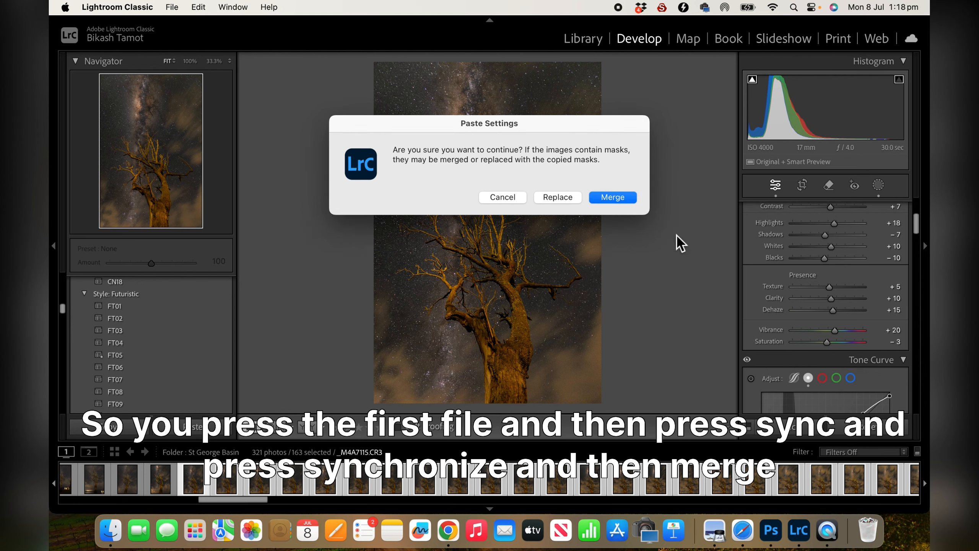
click(605, 197)
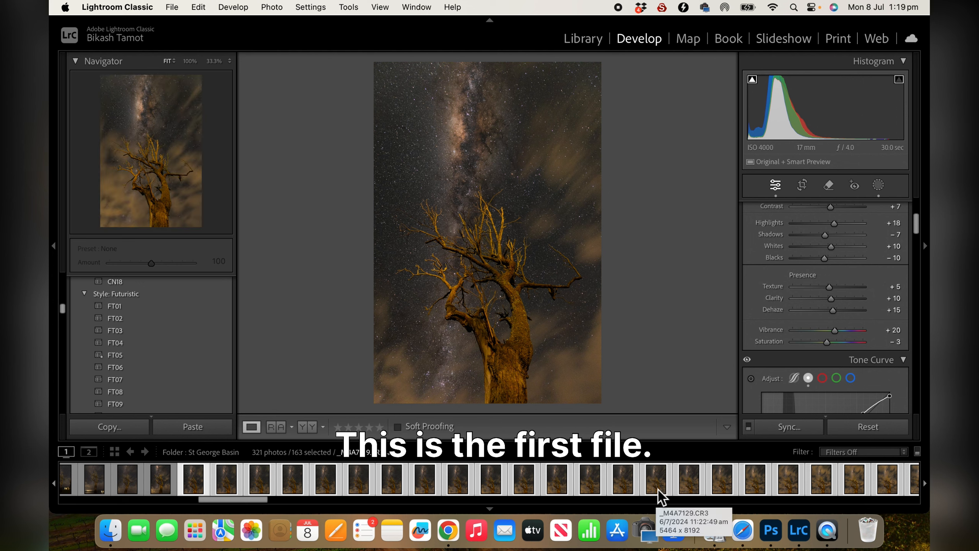
Step forward photo by photo from _M4A7115 through the synchronized night-sky sequence to check the copied edits.
key(Right)
key(Right)
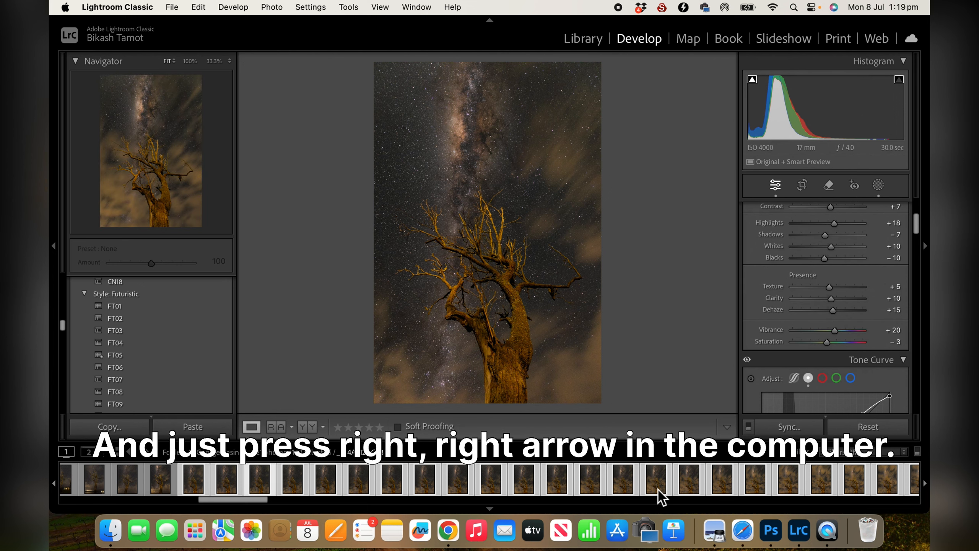
key(Right)
key(Right)
key(Right)
key(Right)
key(Right)
key(Right)
key(Right)
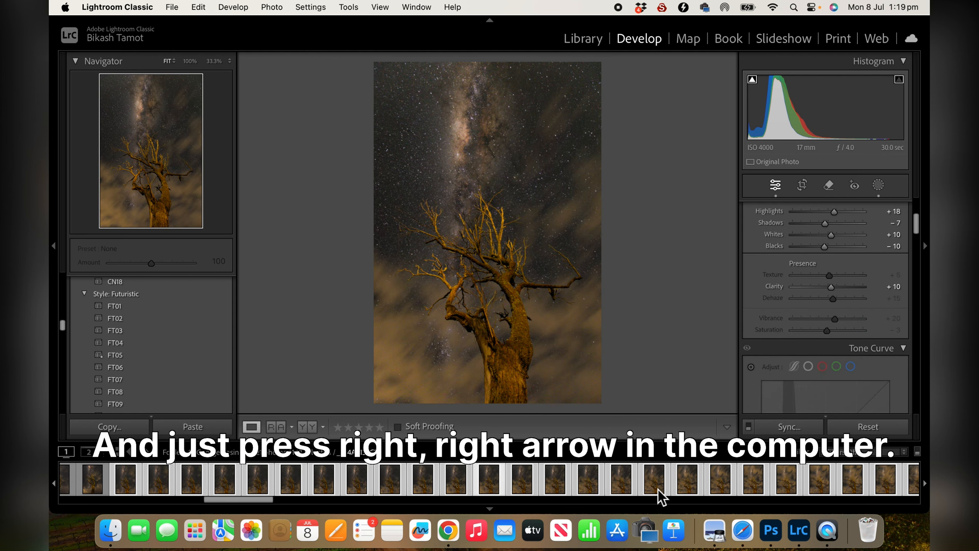
key(Right)
key(Right)
key(Right)
key(Right)
key(Right)
key(Right)
key(Right)
key(Right)
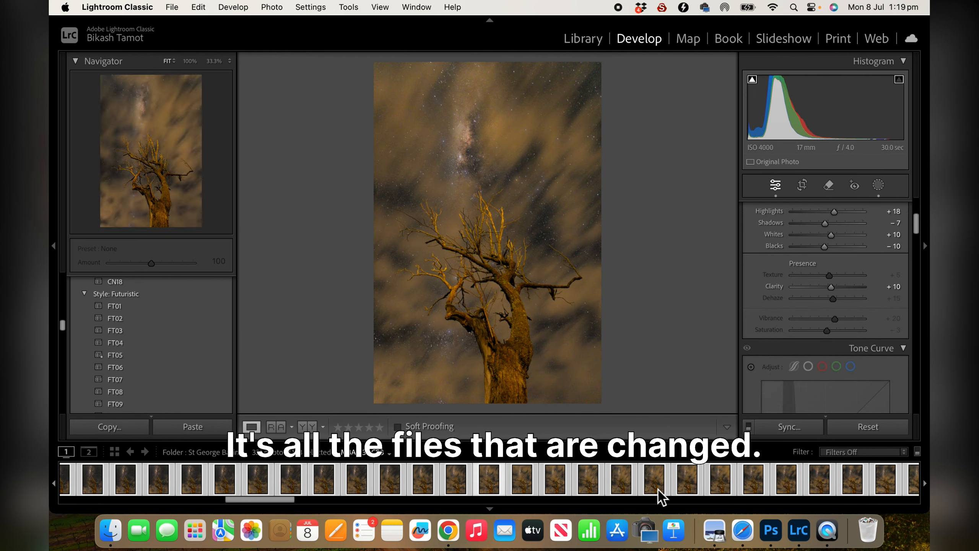
key(Right)
key(Right)
key(Right)
key(Right)
key(Right)
key(Right)
key(Right)
key(Right)
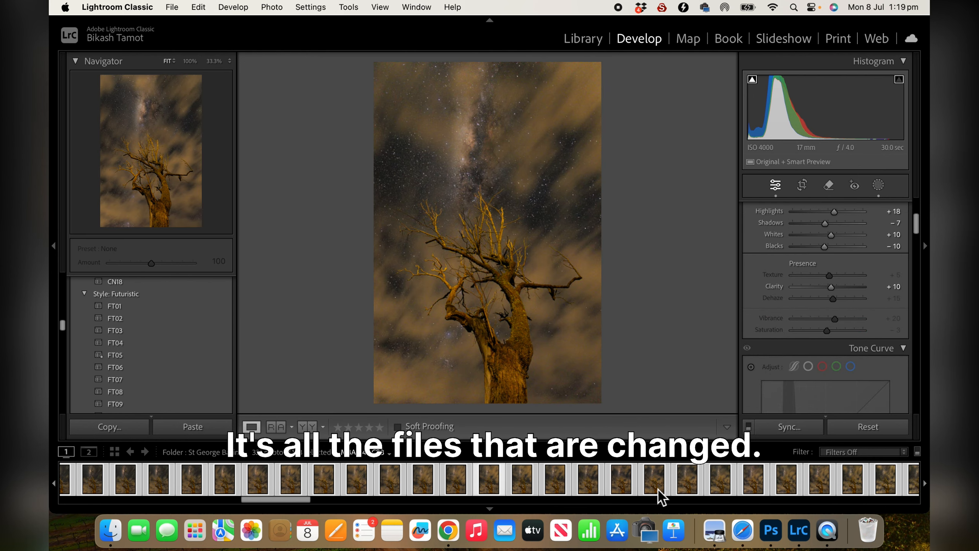
key(Right)
key(Right)
key(Right)
key(Right)
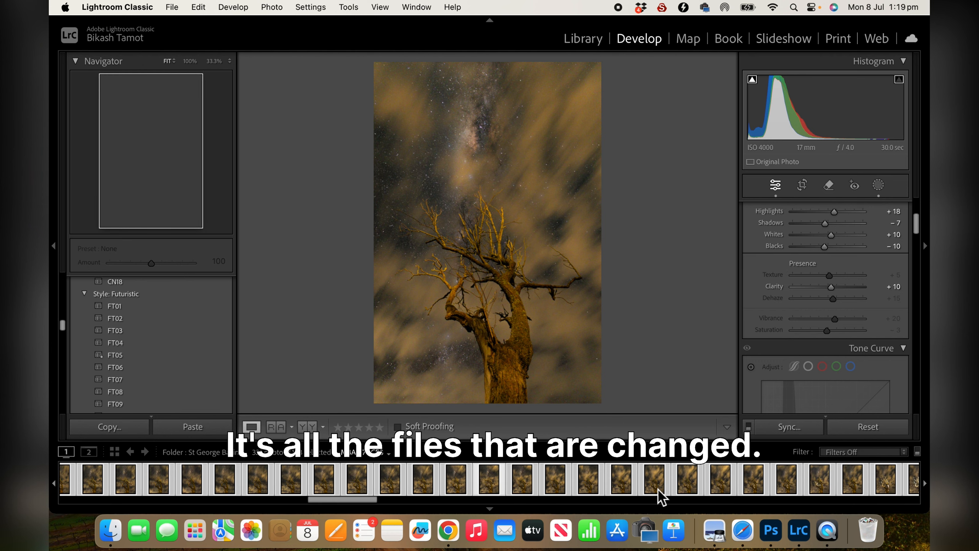
key(Right)
key(Right)
key(Right)
key(Right)
key(Right)
key(Right)
key(Right)
key(Right)
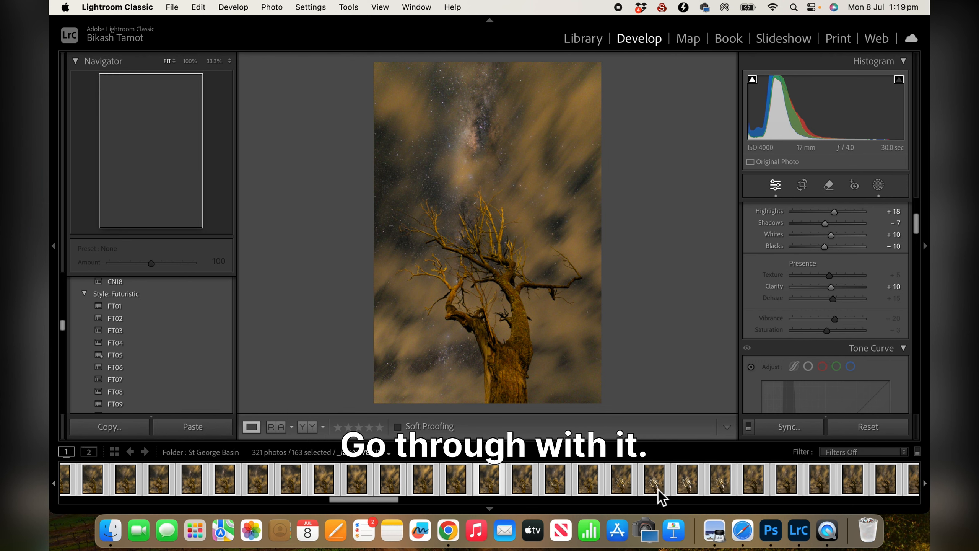
key(Right)
key(Right)
key(Right)
key(Right)
key(Right)
key(Right)
key(Right)
key(Right)
key(Right)
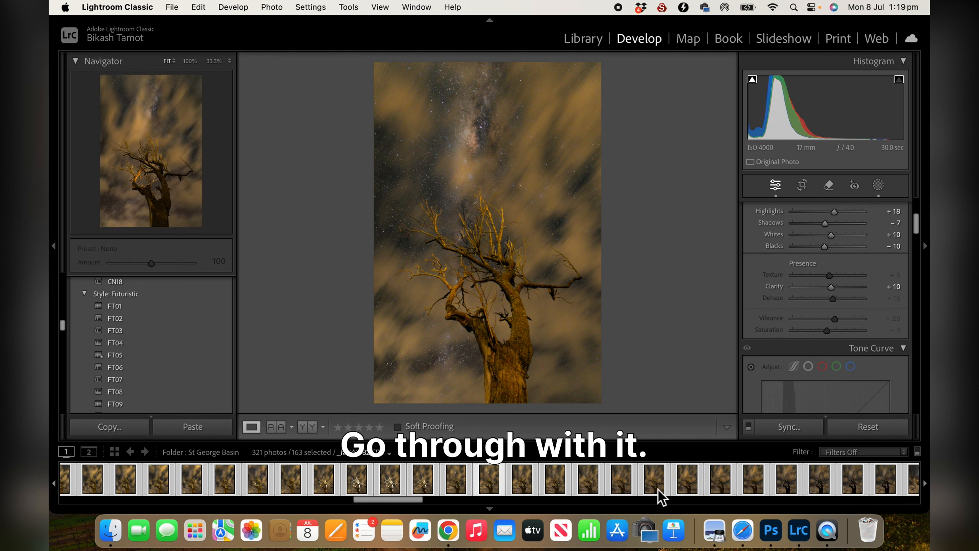
key(Right)
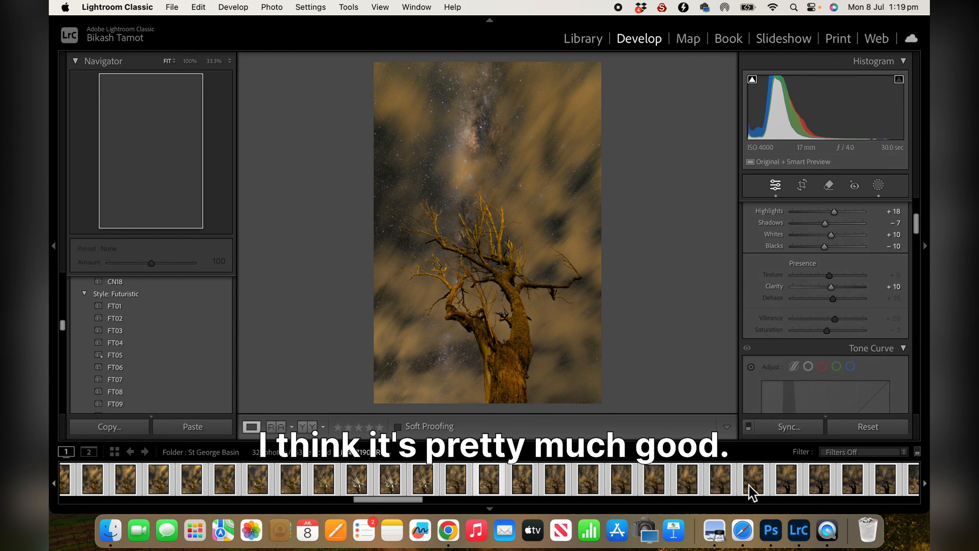
key(Right)
key(Right)
key(Right)
key(Right)
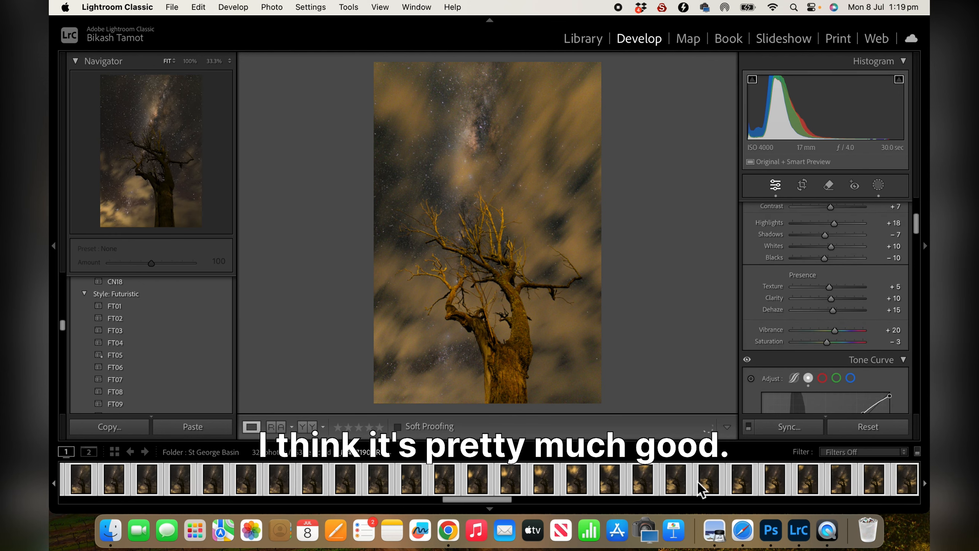
key(Right)
key(Right)
key(Right)
key(Right)
key(Right)
key(Right)
key(Right)
key(Right)
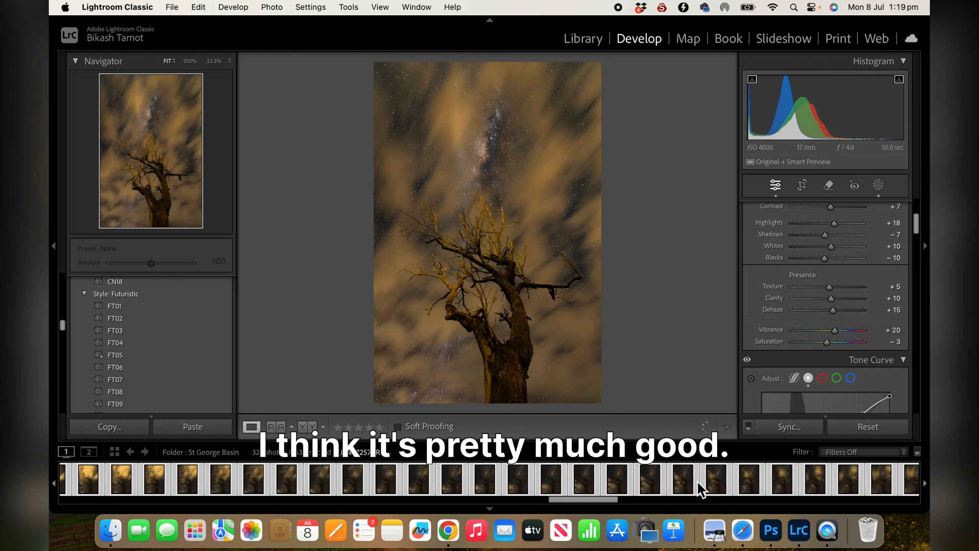
key(Right)
key(Right)
key(Right)
key(Right)
key(Right)
key(Right)
key(Right)
key(Right)
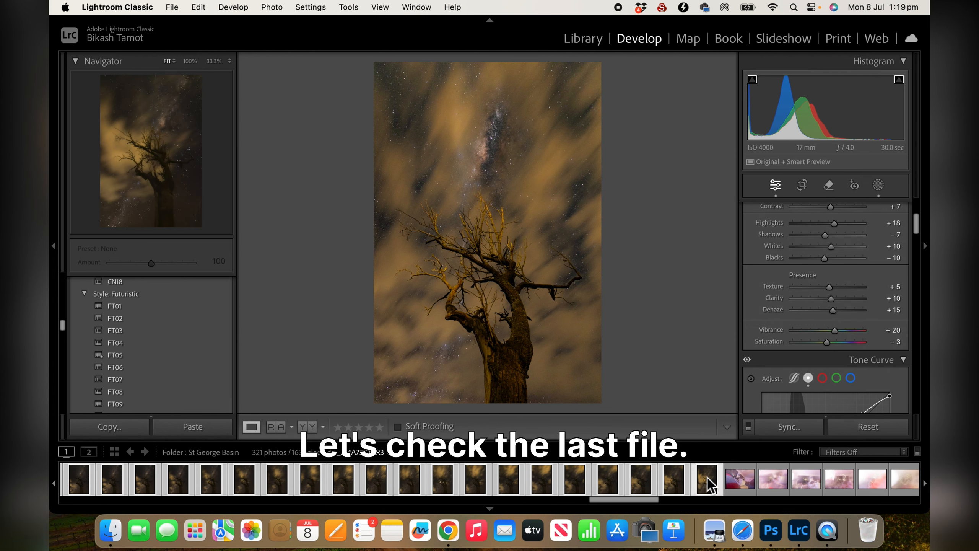
Check the edit on the last night-sky photo, _M4A7277, and look back along the selected sequence.
click(711, 485)
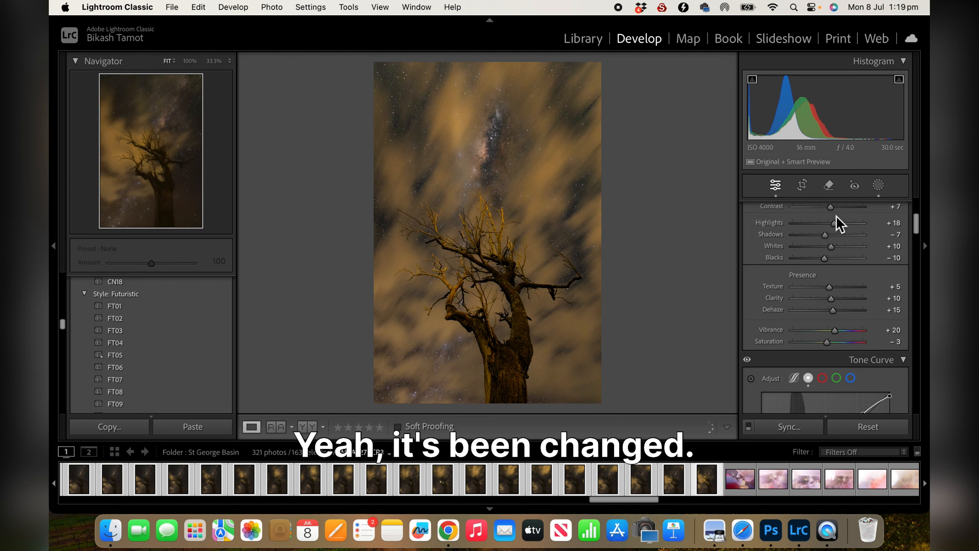
click(545, 467)
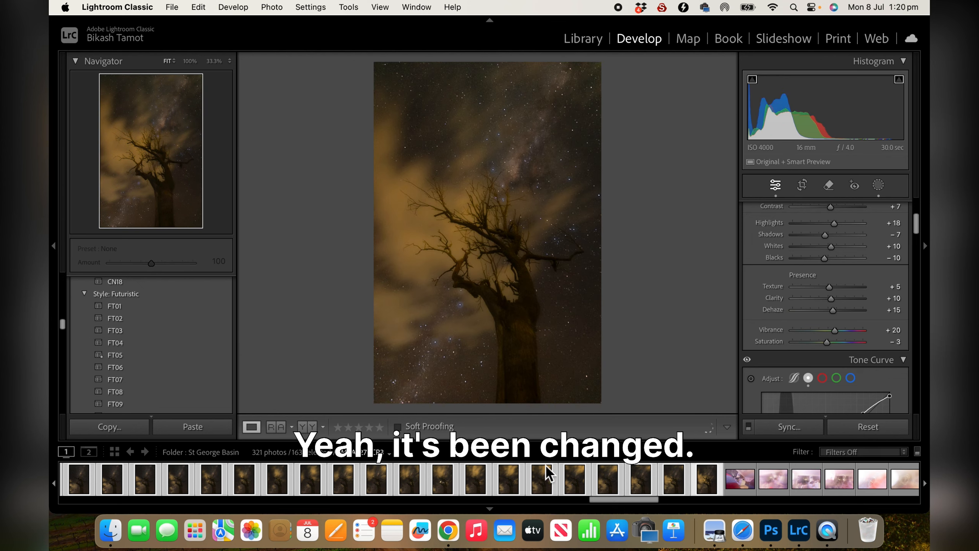
scroll(479, 483, left, 10)
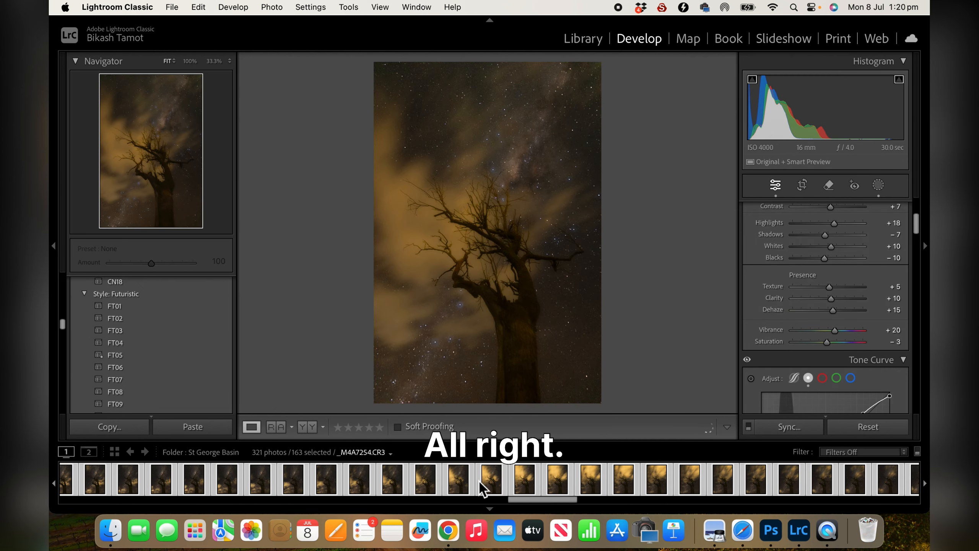
scroll(480, 483, left, 10)
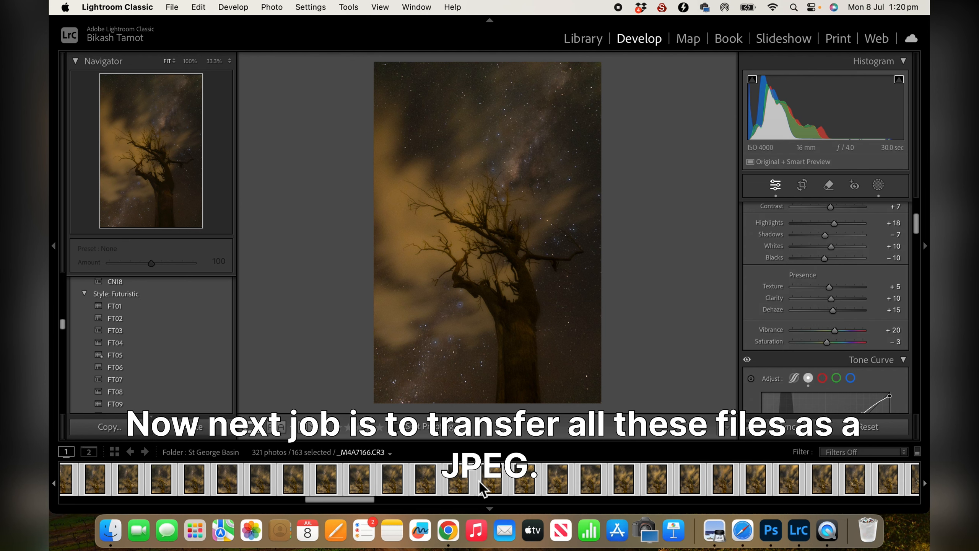
scroll(482, 482, left, 2)
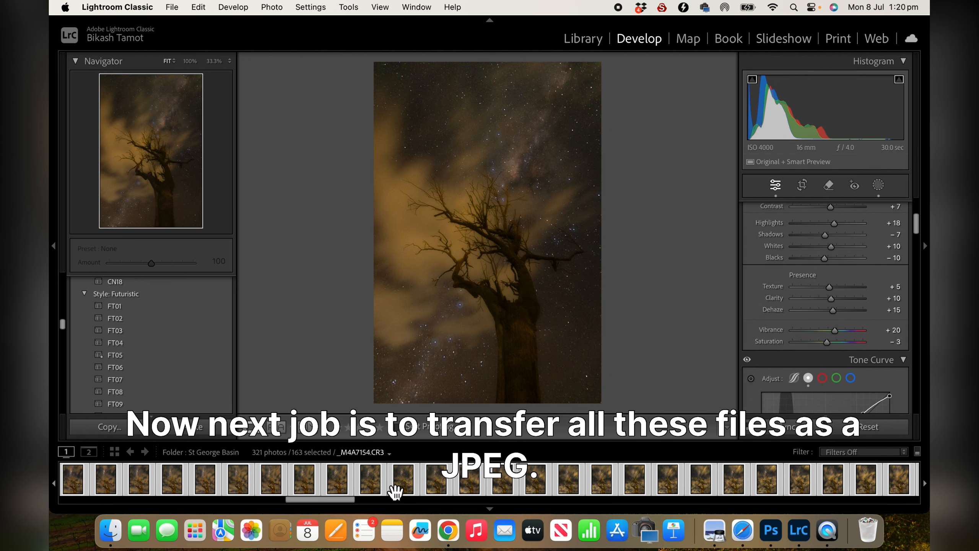
Start exporting the selected photos to a specific folder and browse to St George Basin inside Pictures 2024 Apr.
click(172, 7)
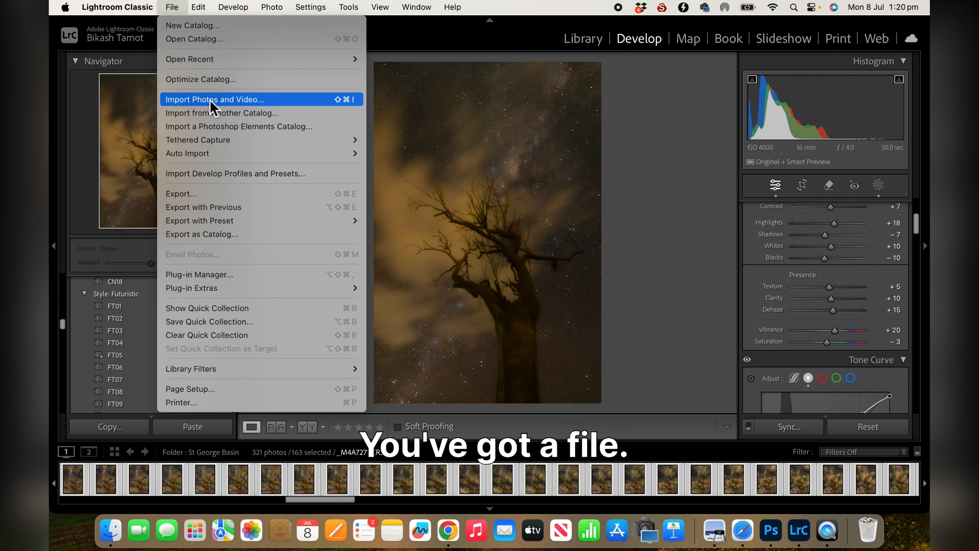
click(213, 193)
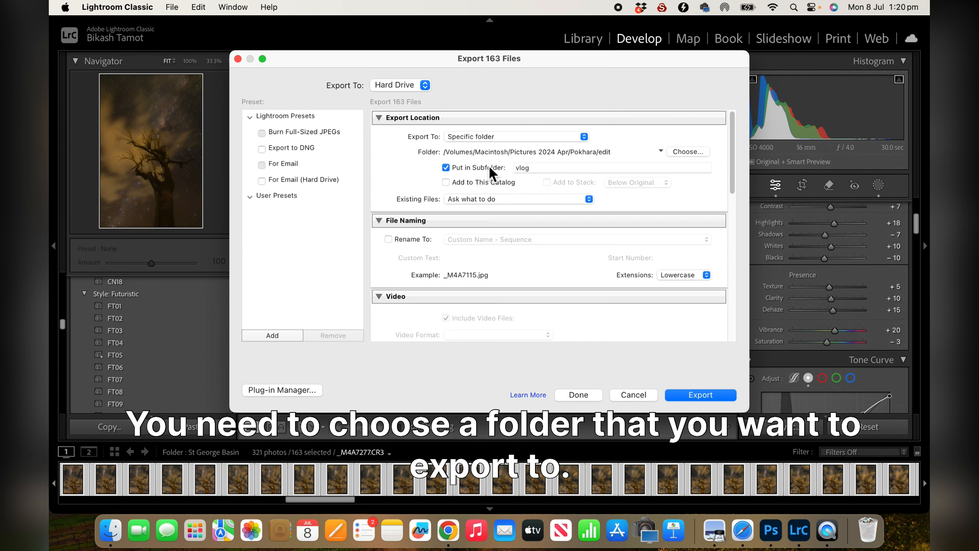
click(701, 151)
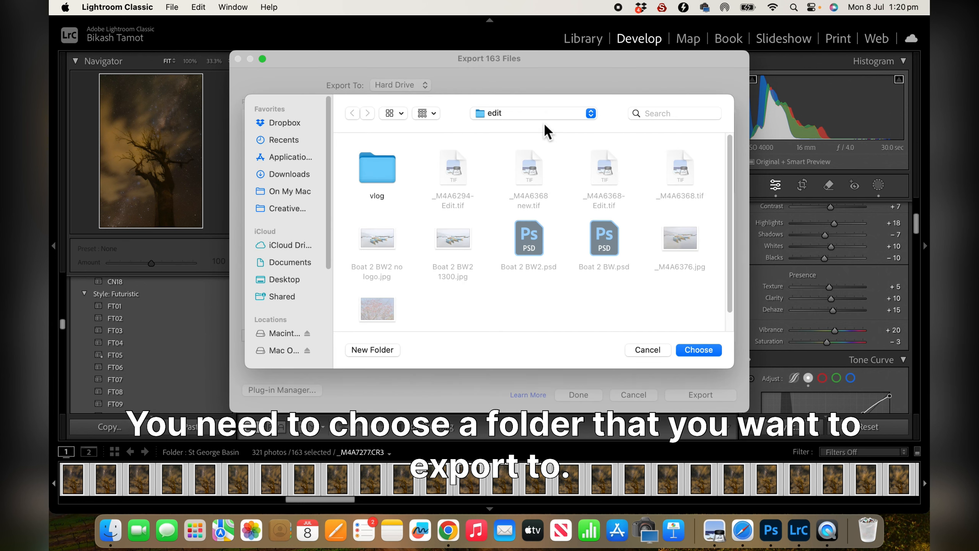
click(591, 113)
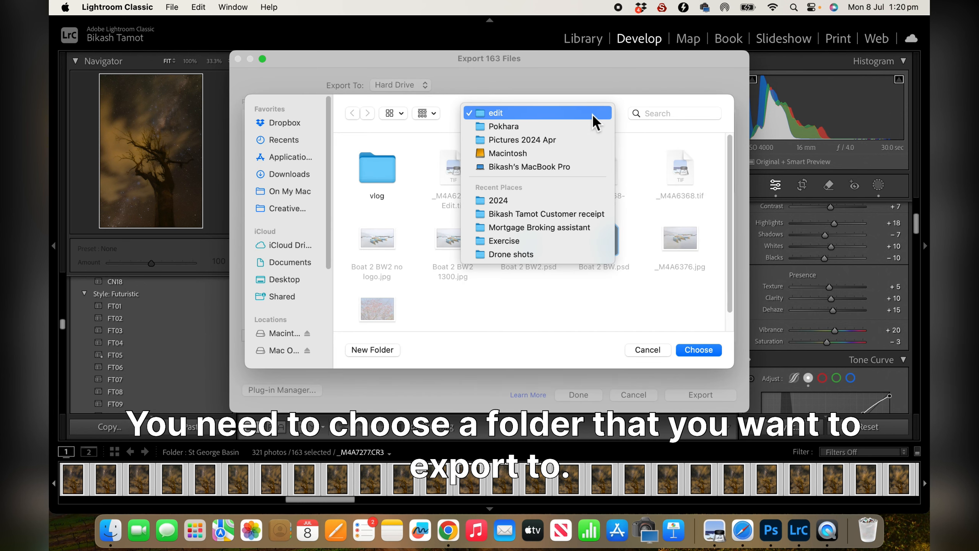
click(567, 140)
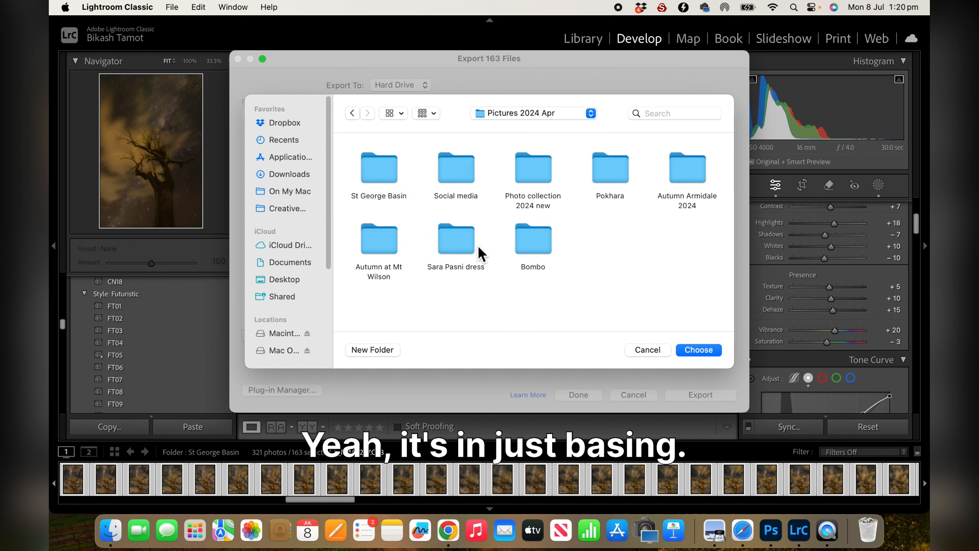
click(378, 170)
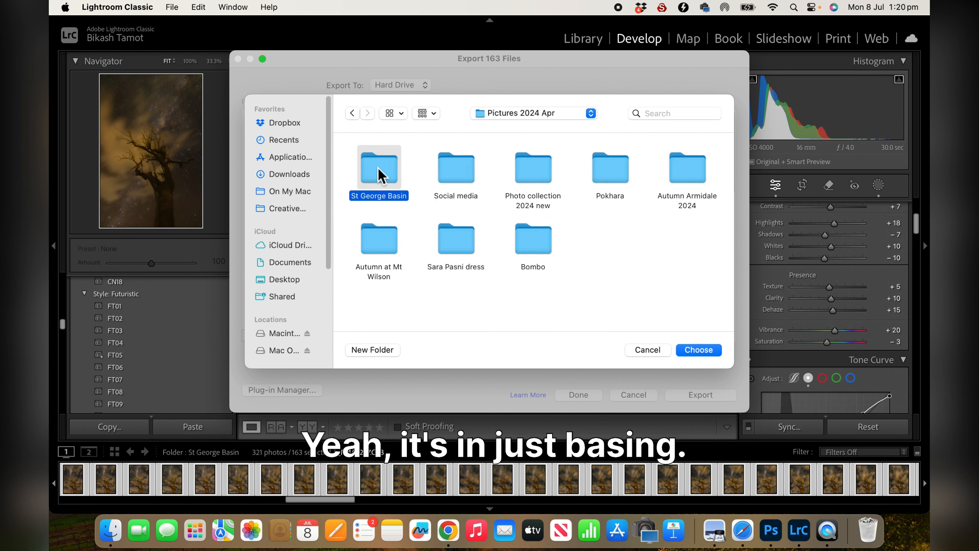
double_click(378, 167)
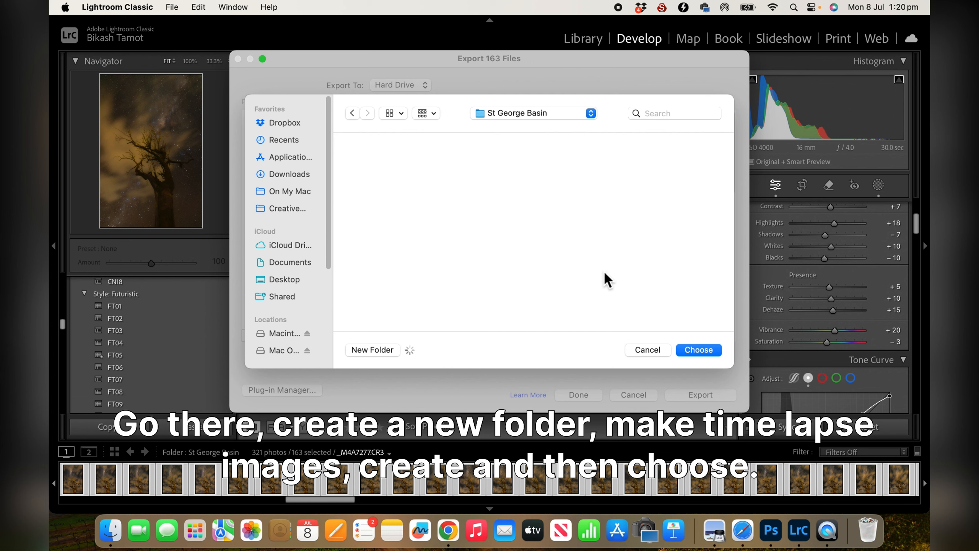
Create a folder named "TimeLapse images" inside St George Basin and choose it as the export destination.
click(372, 350)
key(BackSpace)
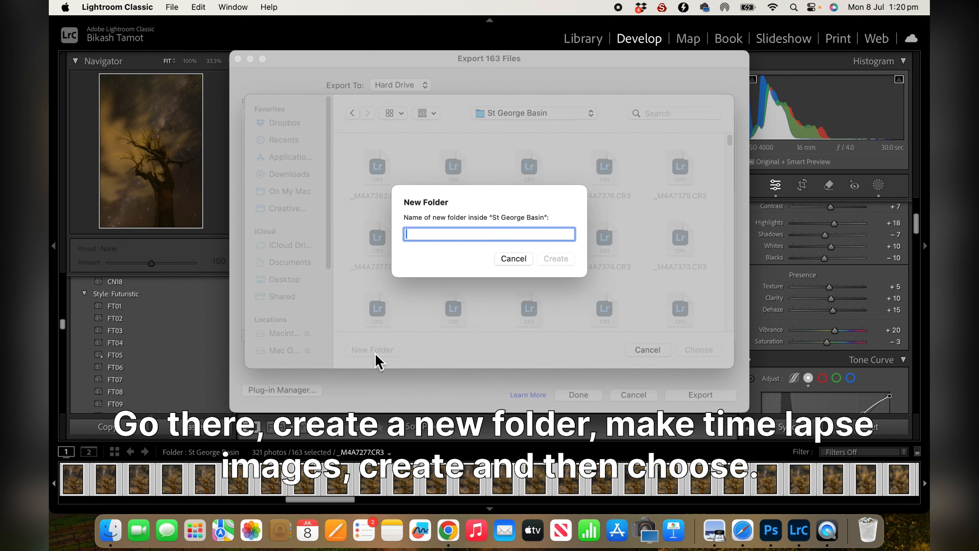
text(Time)
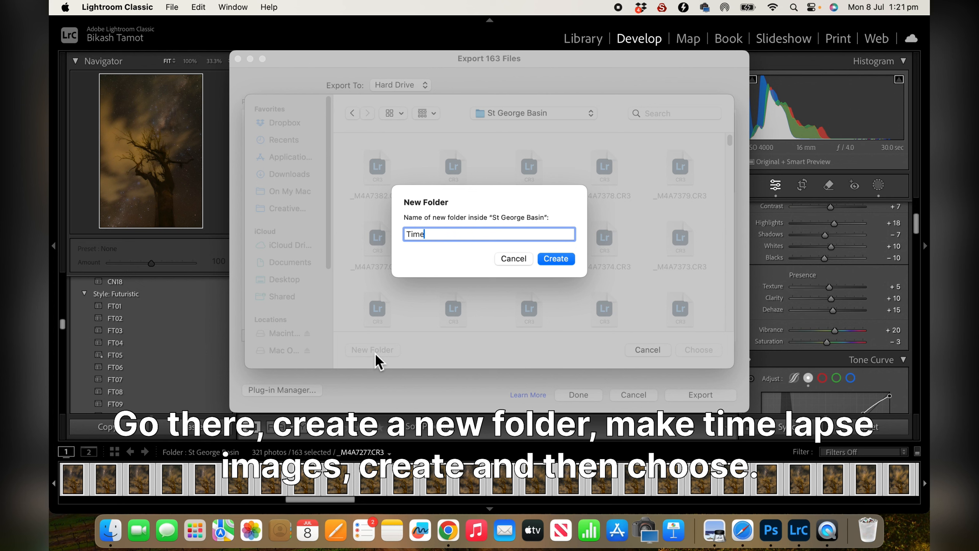
text(Lapse images)
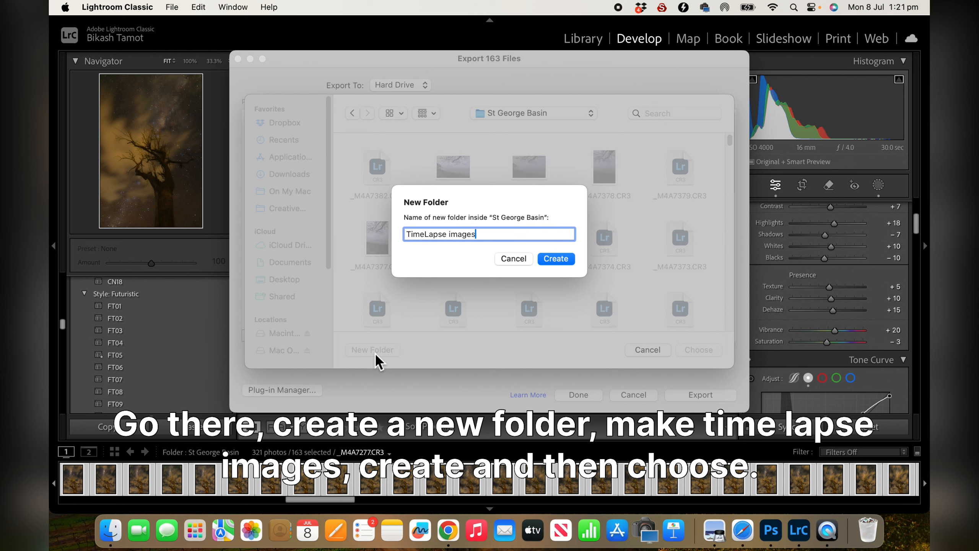
click(550, 264)
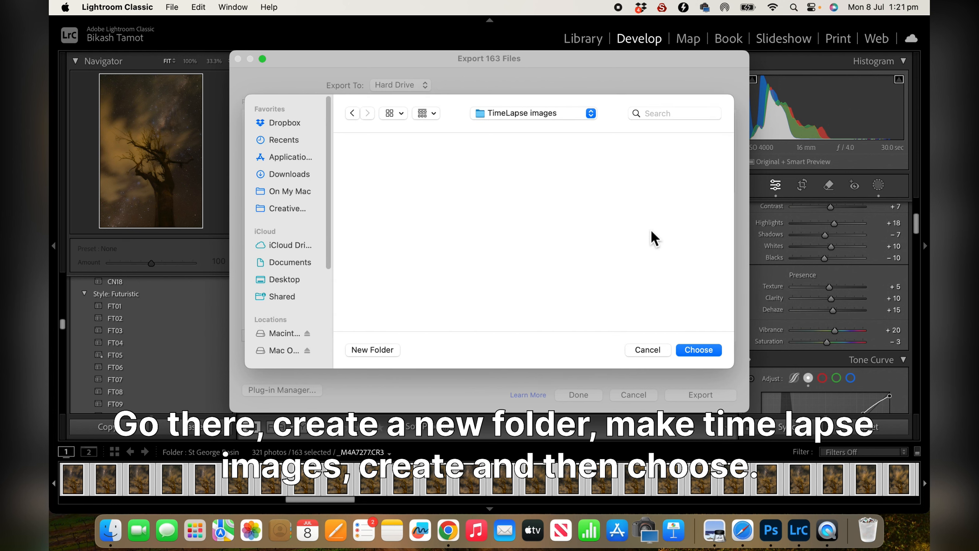
click(699, 350)
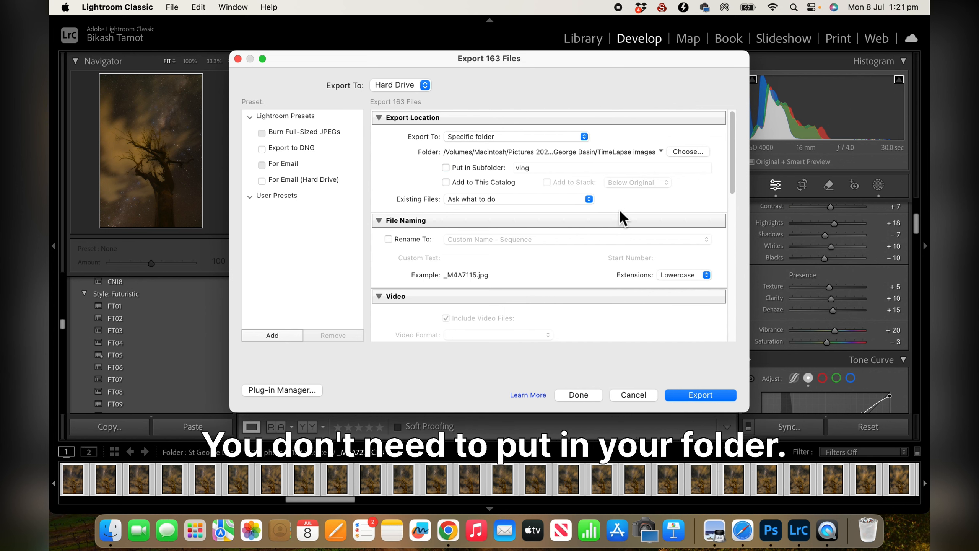
Turn off Resize to Fit under Image Sizing and review the remaining sharpening, metadata, watermark and post-processing export settings.
scroll(624, 218, down, 5)
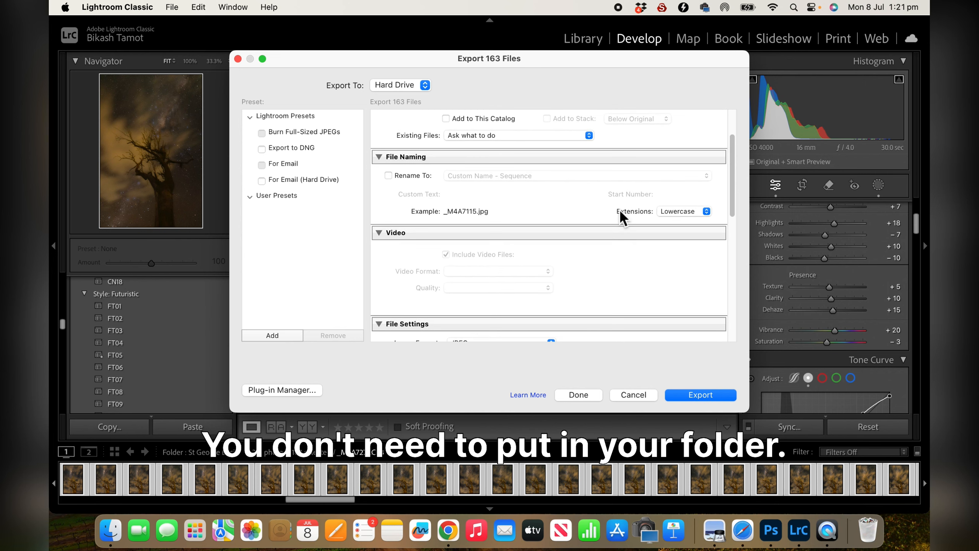
scroll(623, 218, down, 3)
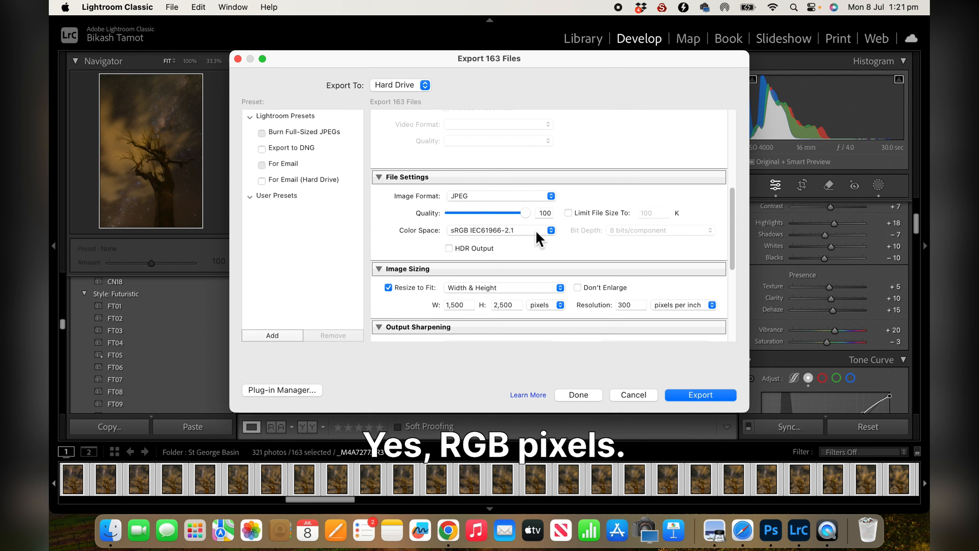
scroll(661, 245, down, 3)
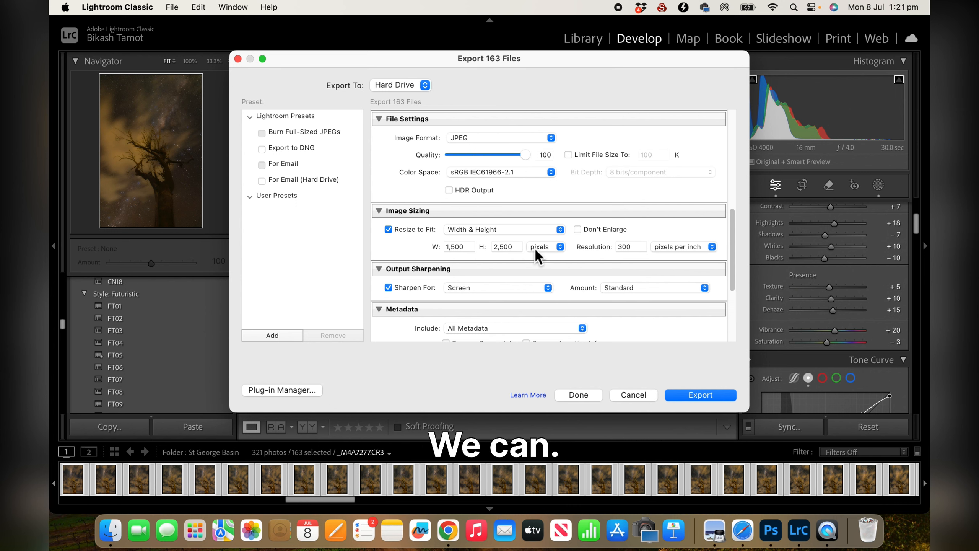
click(403, 230)
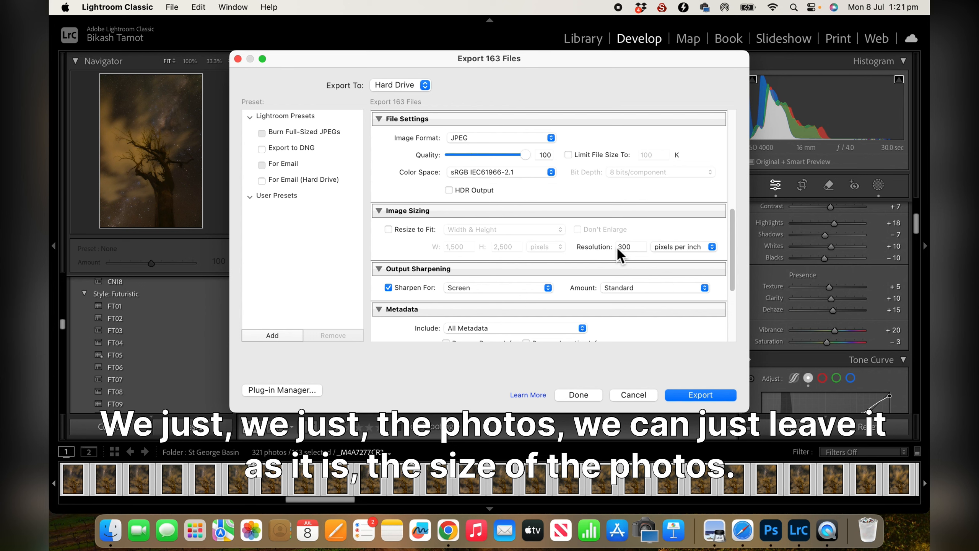
scroll(619, 255, down, 3)
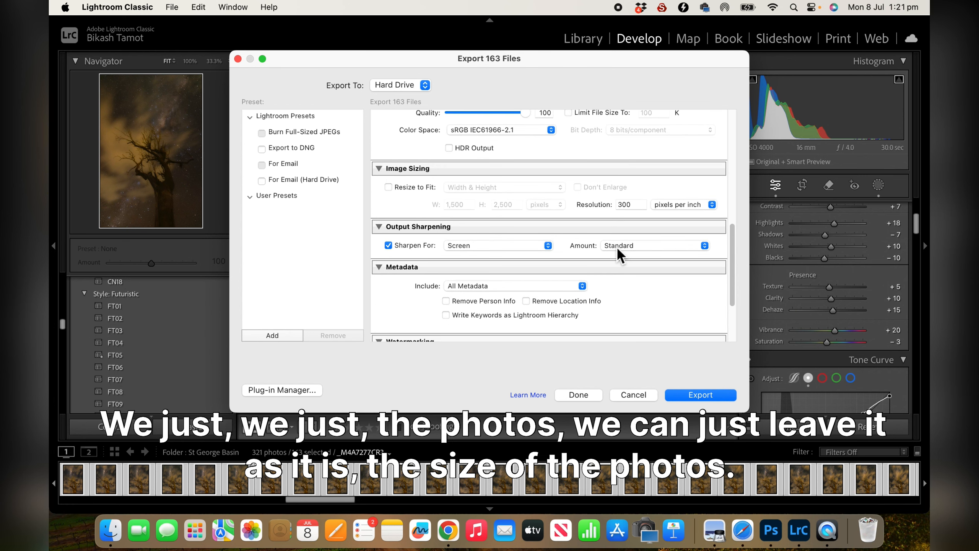
scroll(619, 255, down, 5)
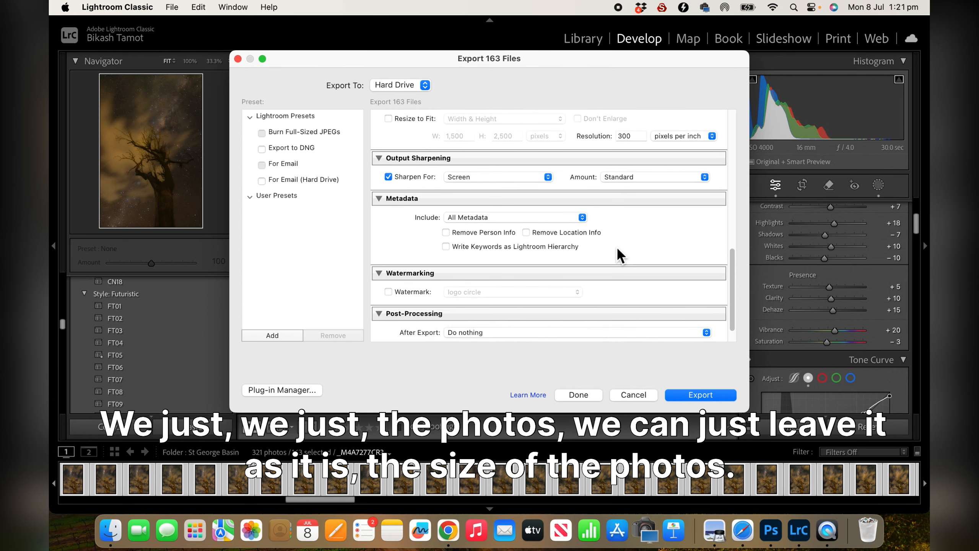
scroll(619, 255, down, 1)
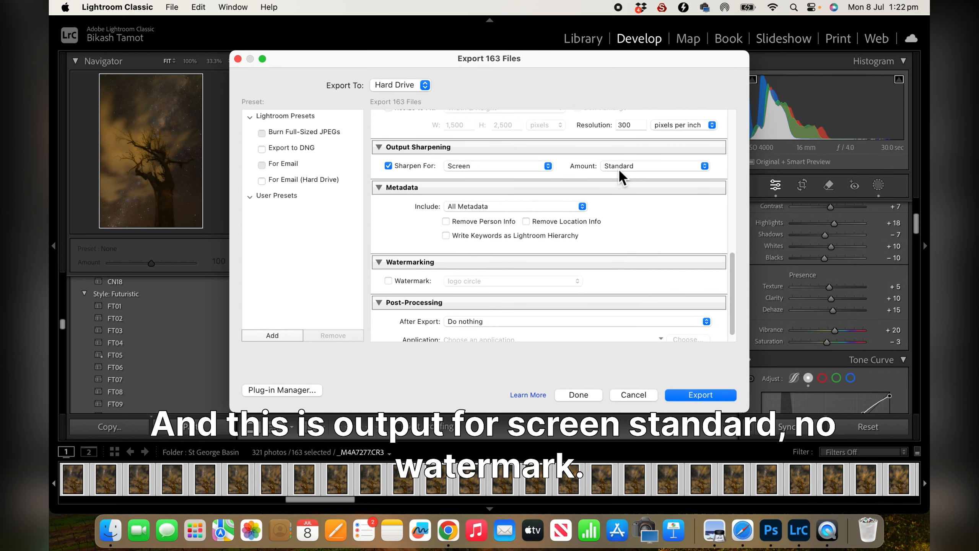
scroll(621, 176, down, 2)
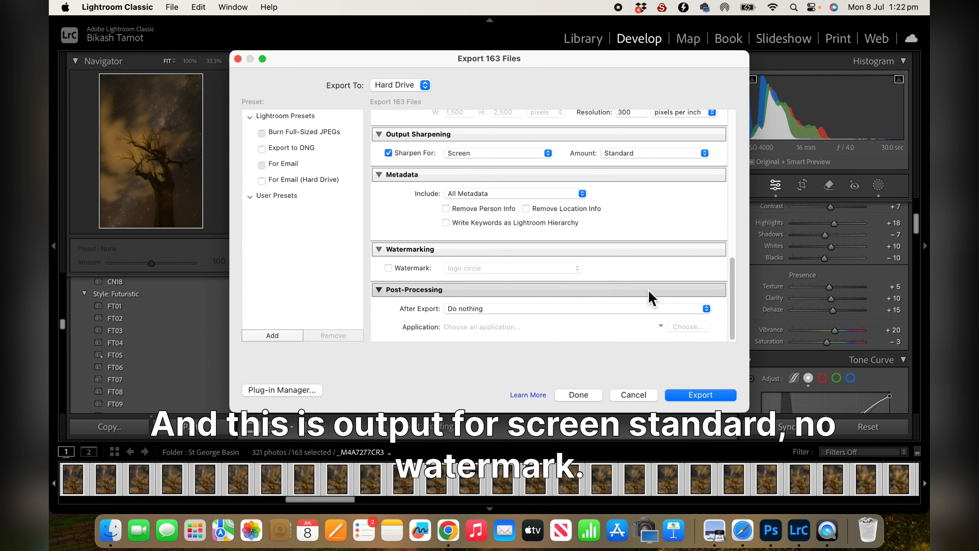
Rename the exported files with the Custom Name - Sequence template and the custom text MW1, and export the photos.
scroll(415, 247, up, 10)
click(389, 208)
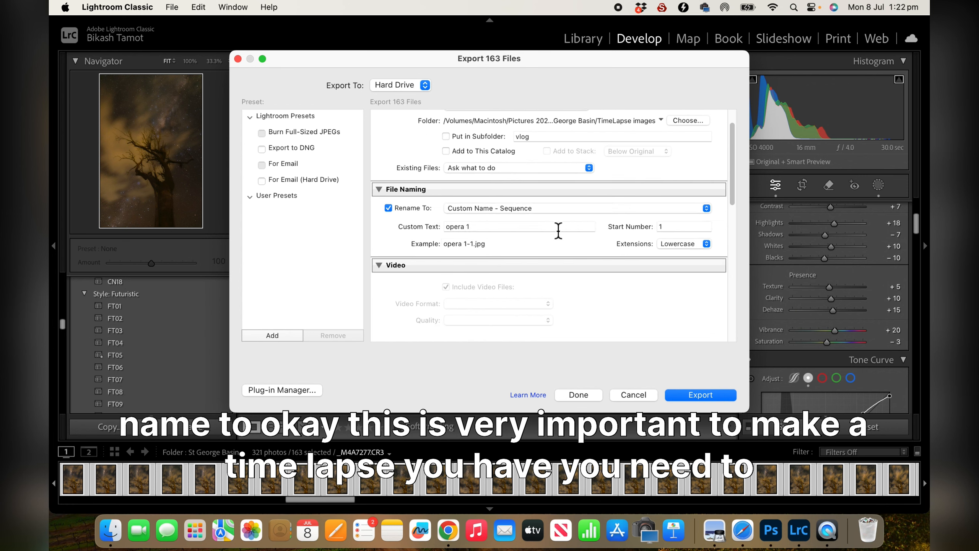
click(558, 231)
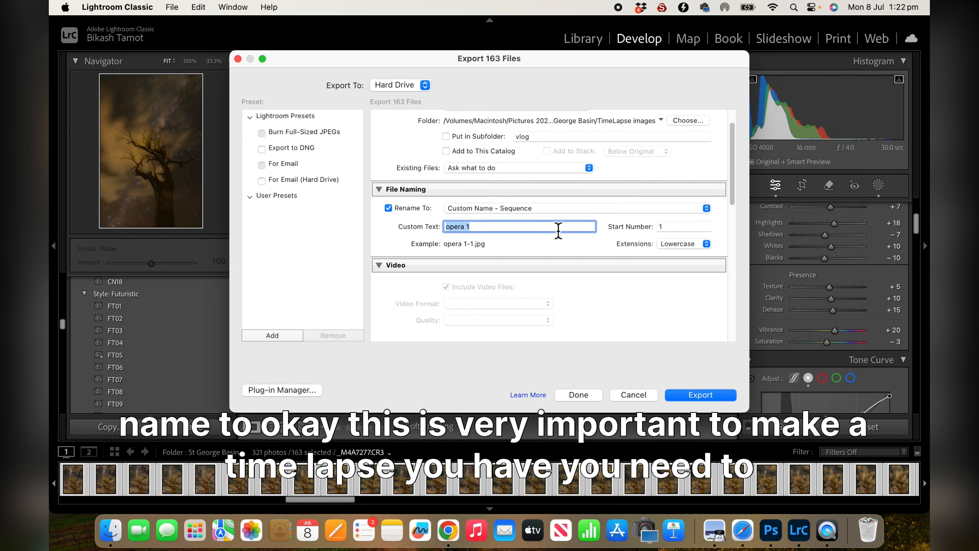
click(414, 210)
click(414, 212)
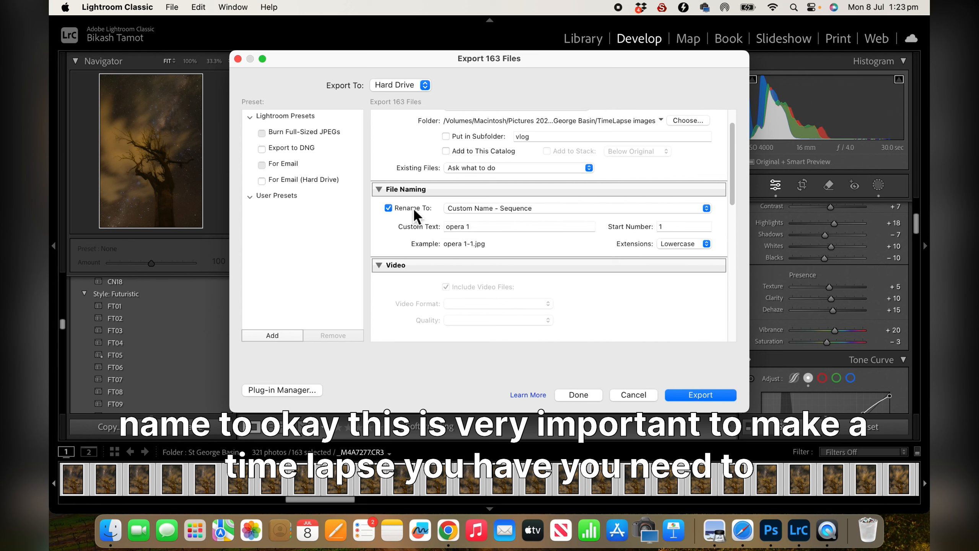
click(485, 228)
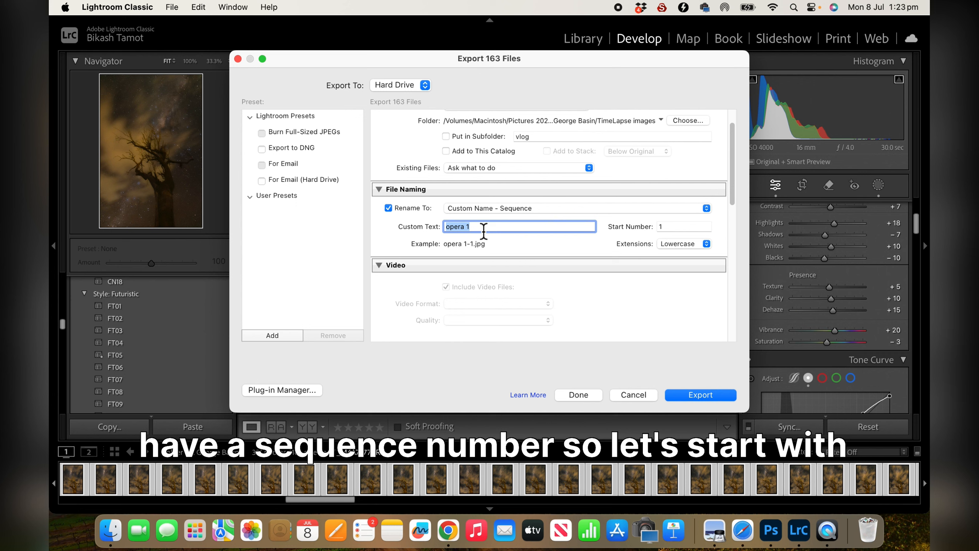
key(BackSpace)
text(MW1)
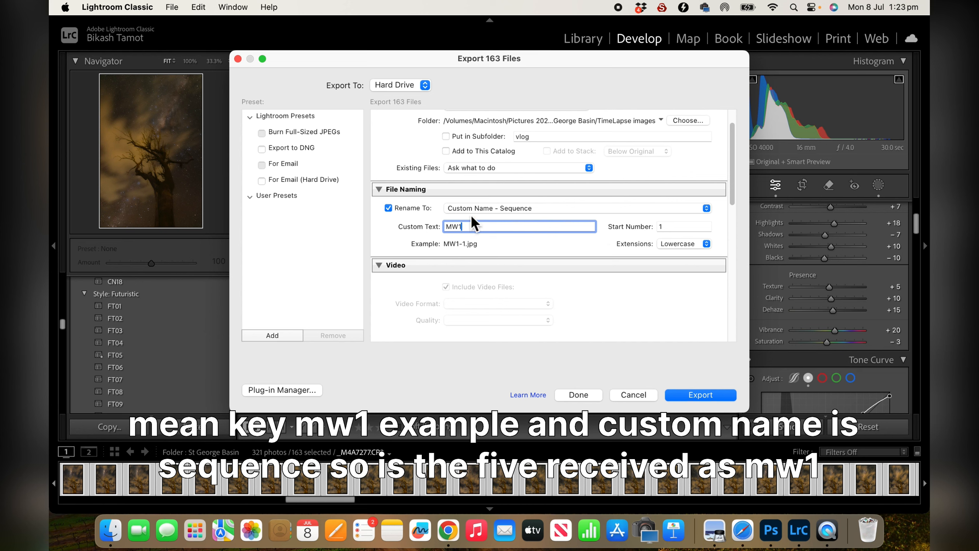
click(706, 209)
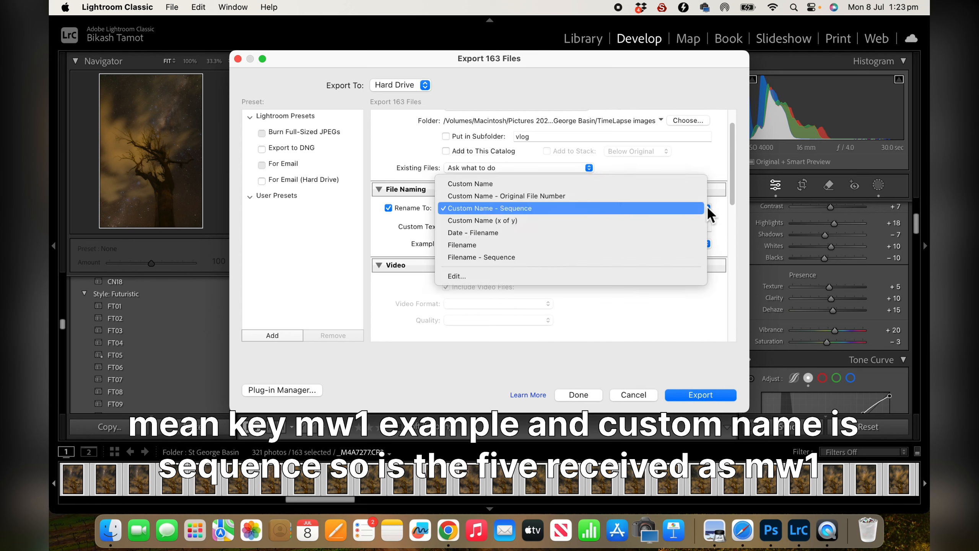
click(684, 209)
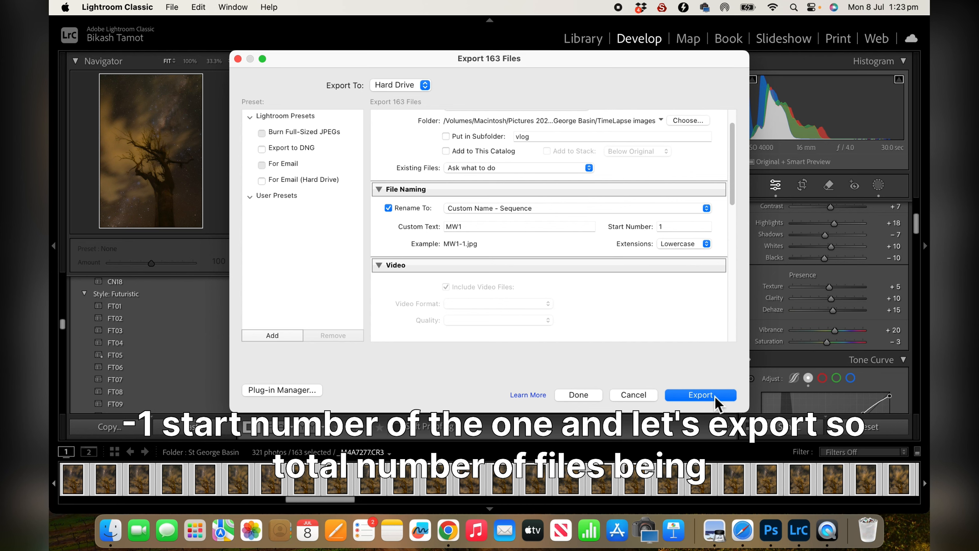
click(700, 395)
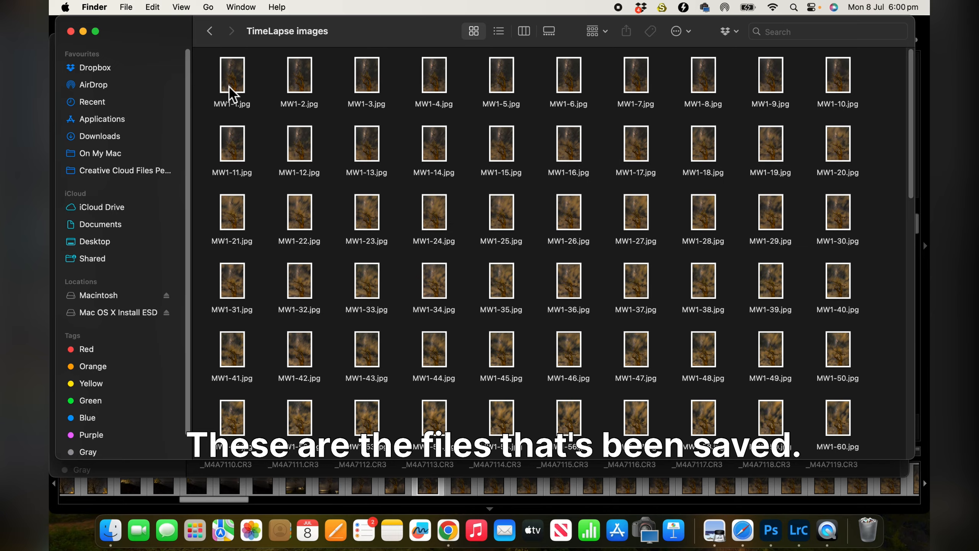
Look over the exported MW1 images in the TimeLapse images folder and switch to Photoshop.
scroll(370, 204, down, 20)
scroll(370, 204, up, 20)
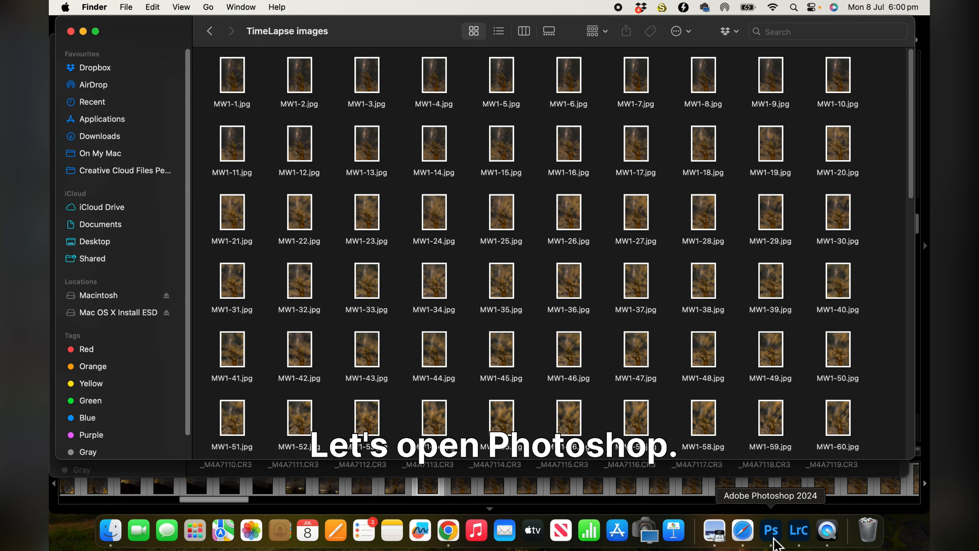
click(773, 540)
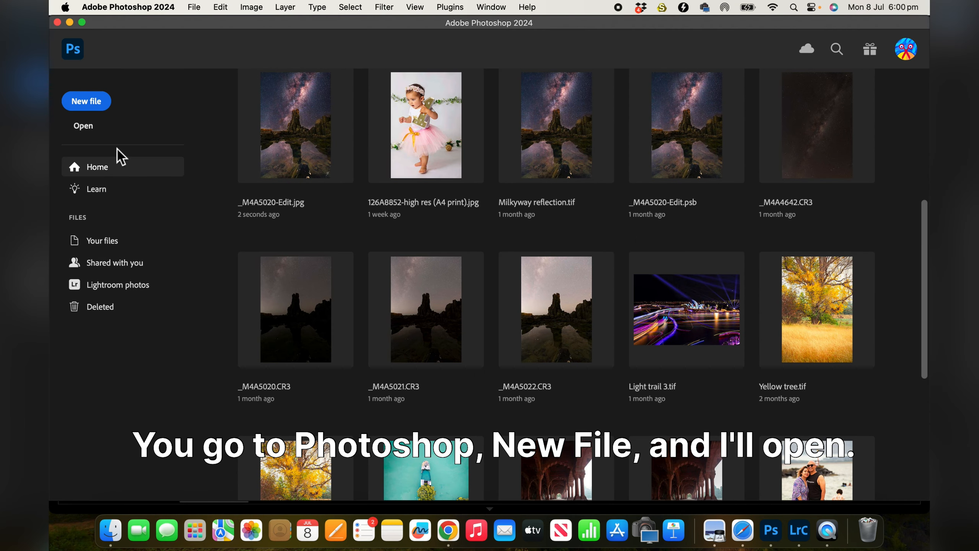
Open MW1-1.jpg from the TimeLapse images folder as an image sequence with a frame rate of 24 fps.
click(86, 126)
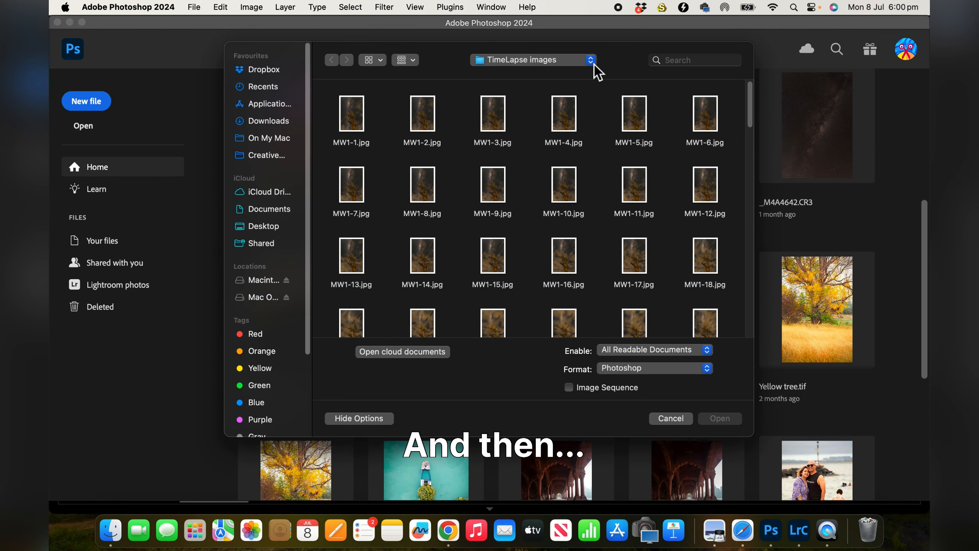
click(675, 420)
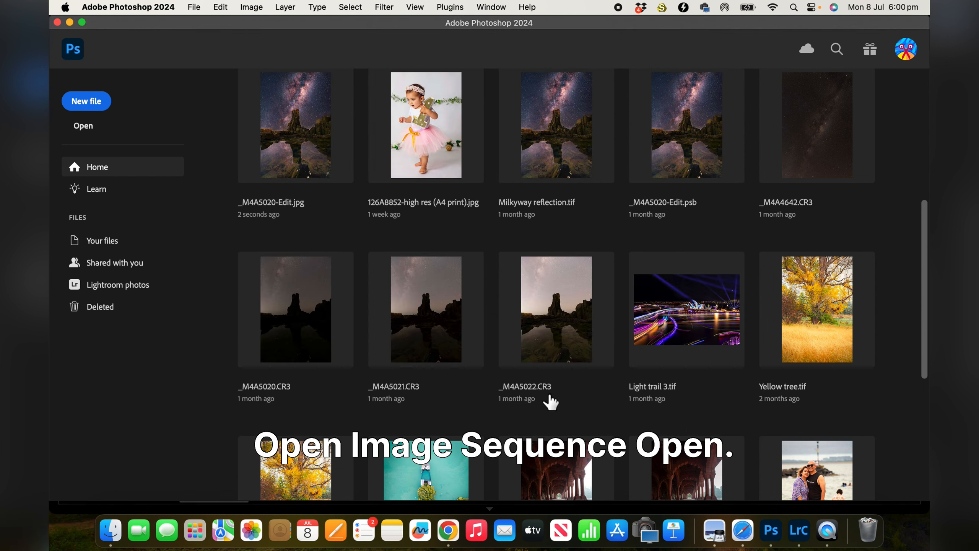
click(89, 137)
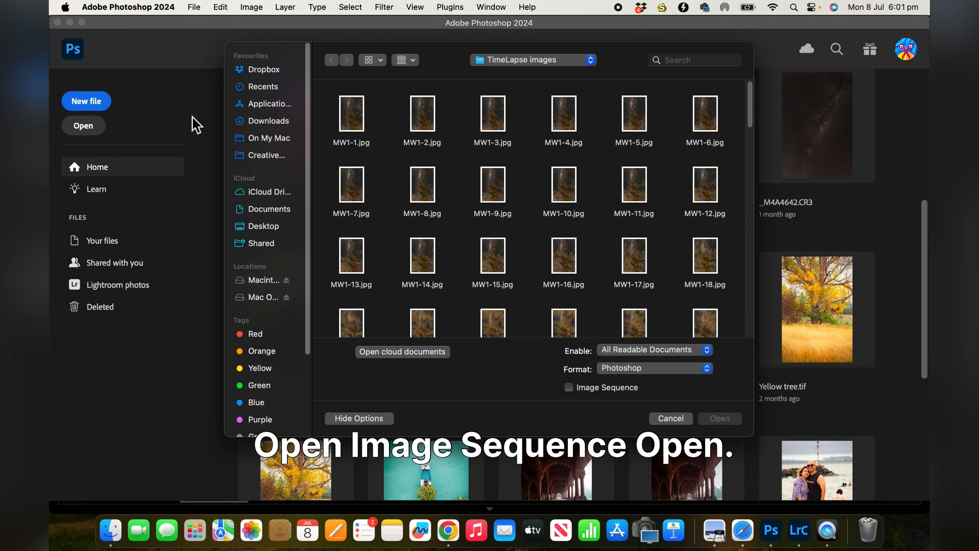
click(352, 116)
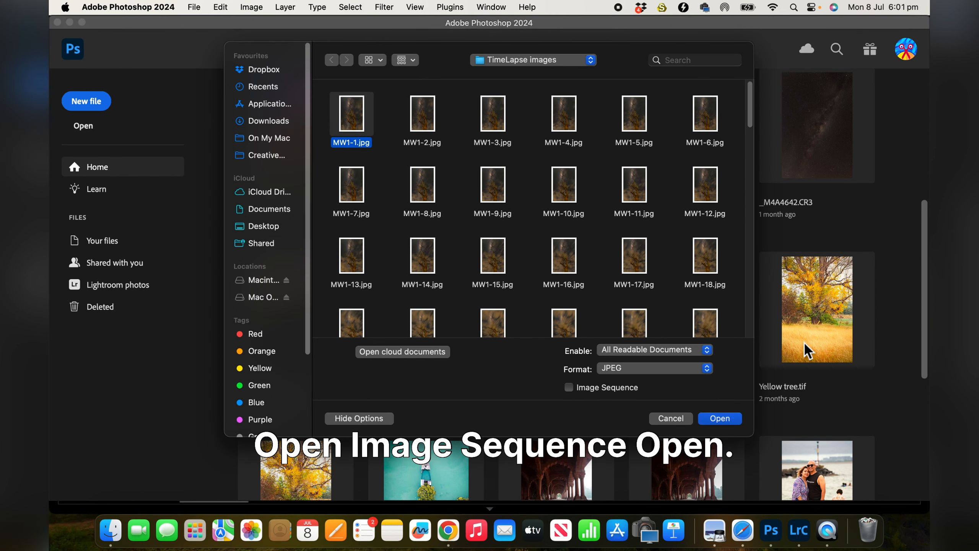
click(592, 388)
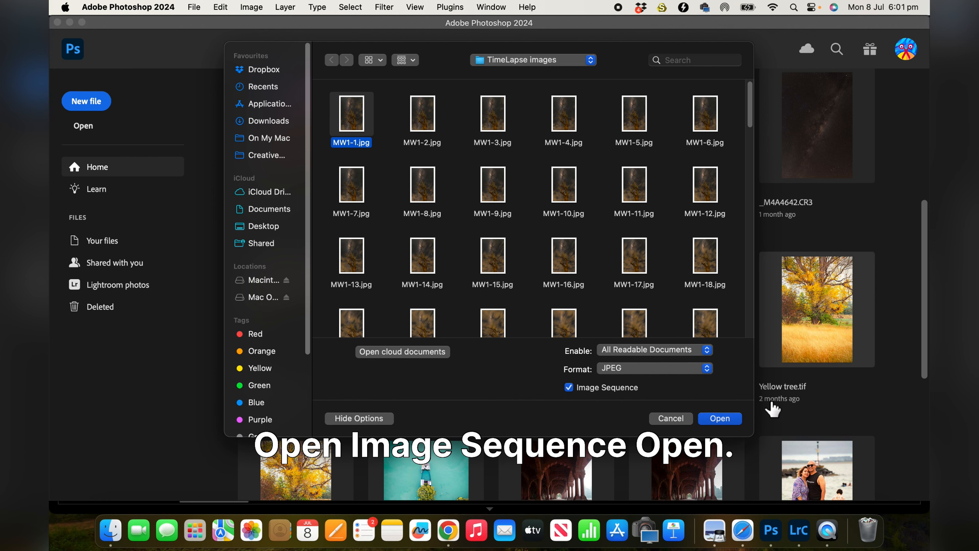
click(731, 422)
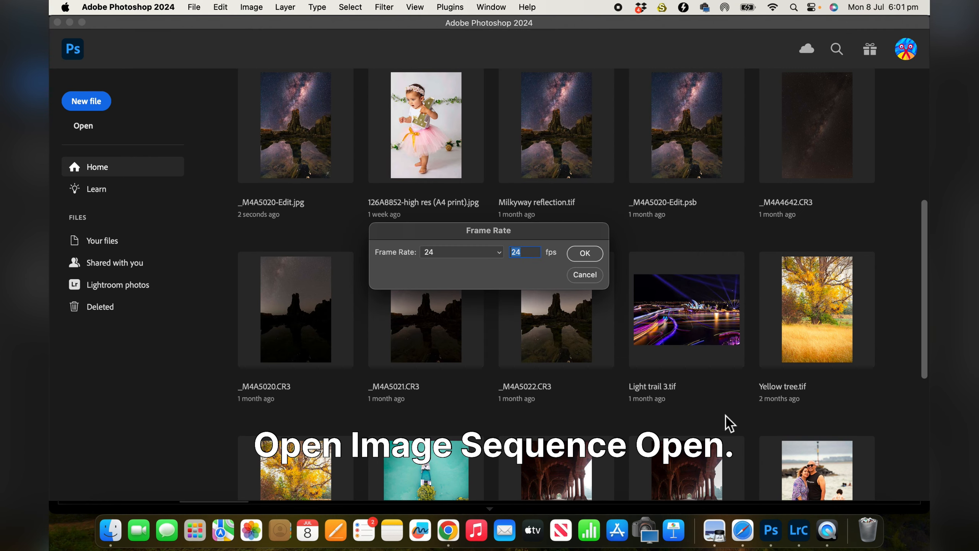
click(589, 253)
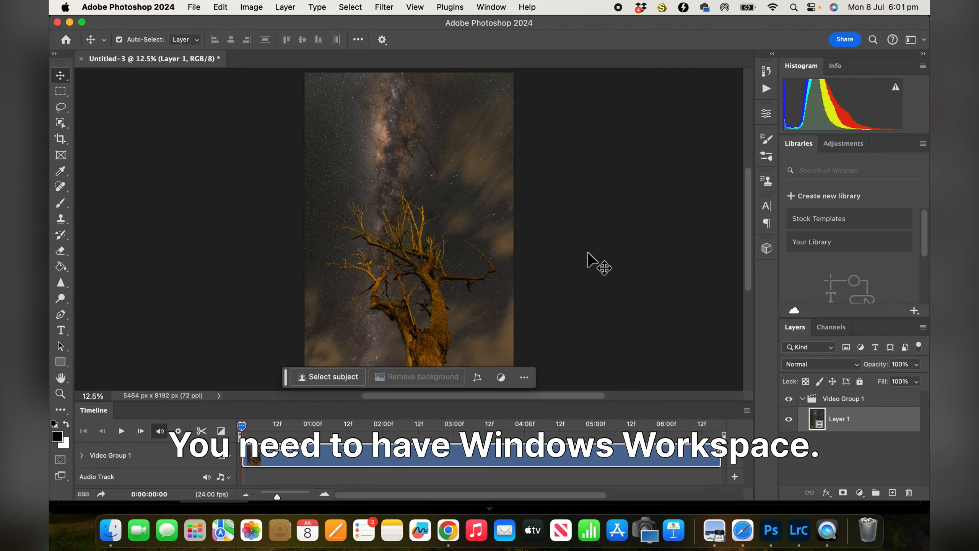
Set the workspace to Motion.
click(493, 8)
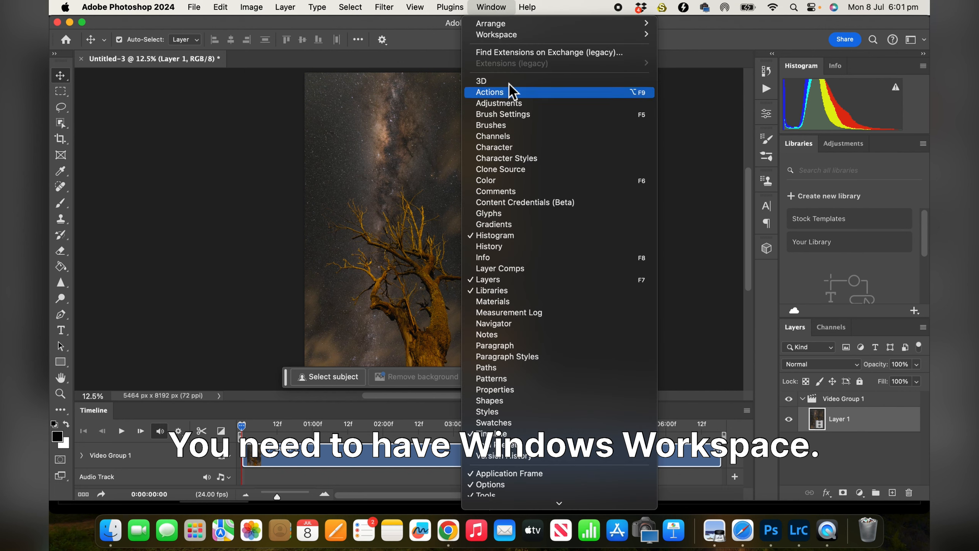
mouse_move(539, 36)
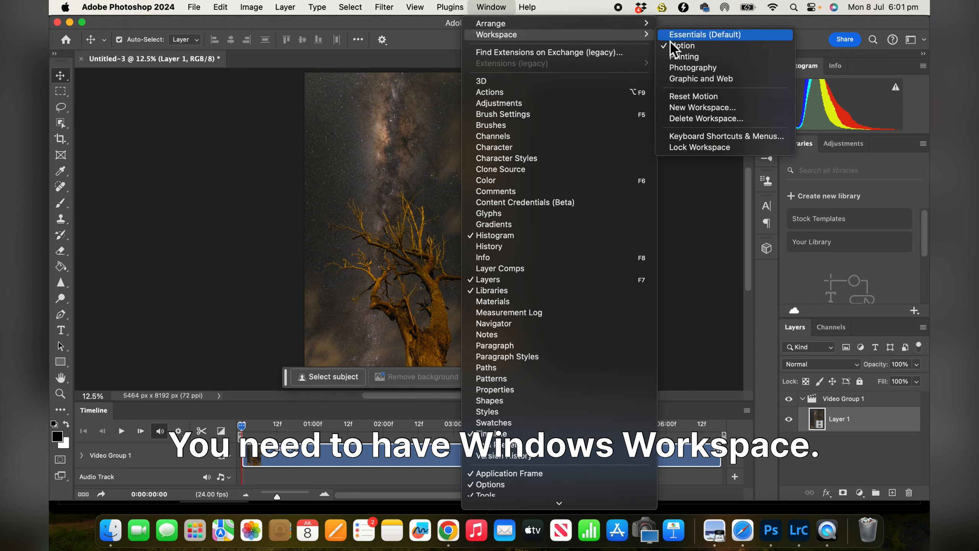
mouse_move(627, 35)
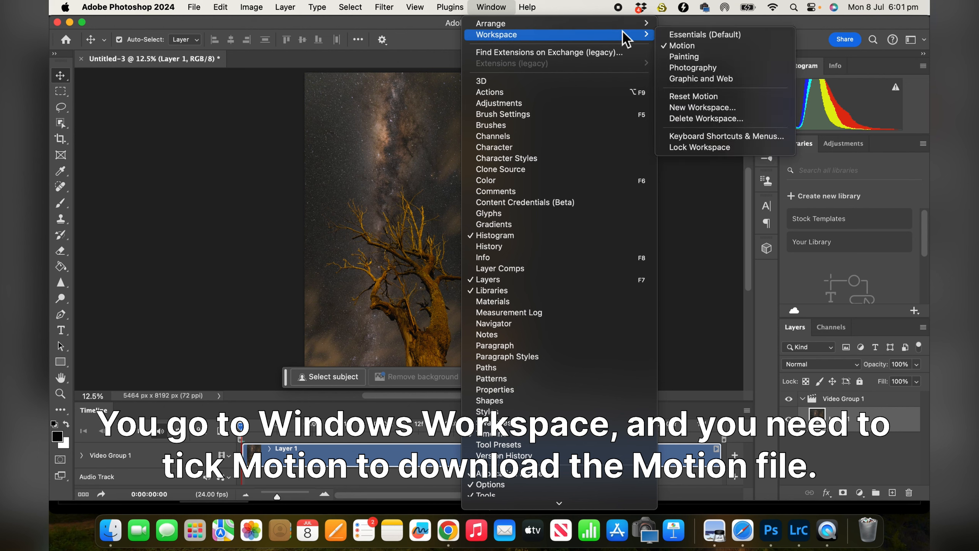
click(704, 46)
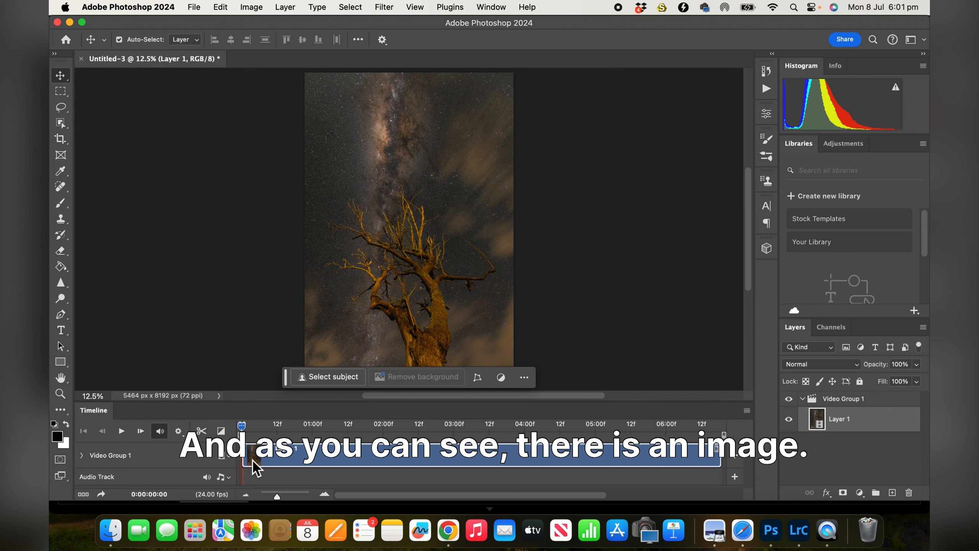
Play the image sequence from the start of the timeline to preview the Milky Way time-lapse.
click(124, 432)
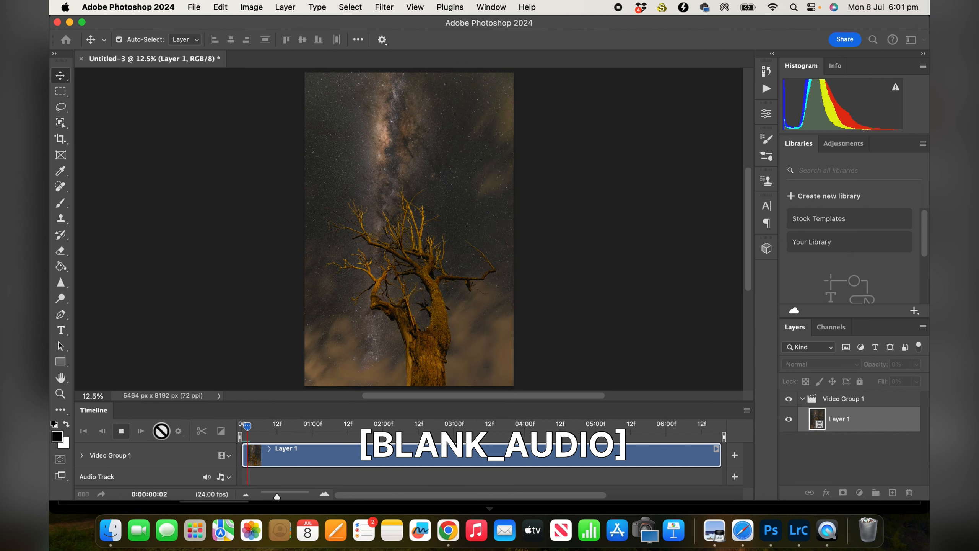
click(124, 436)
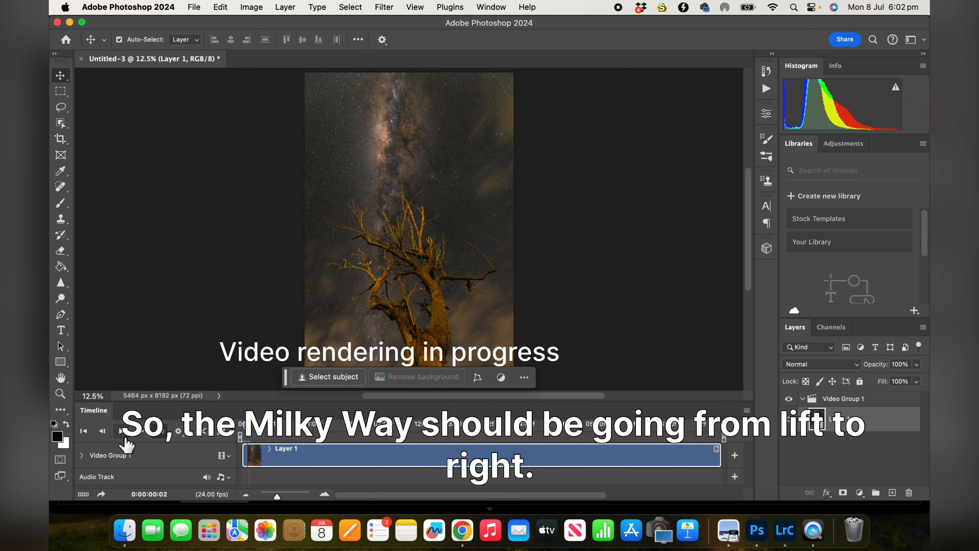
click(125, 439)
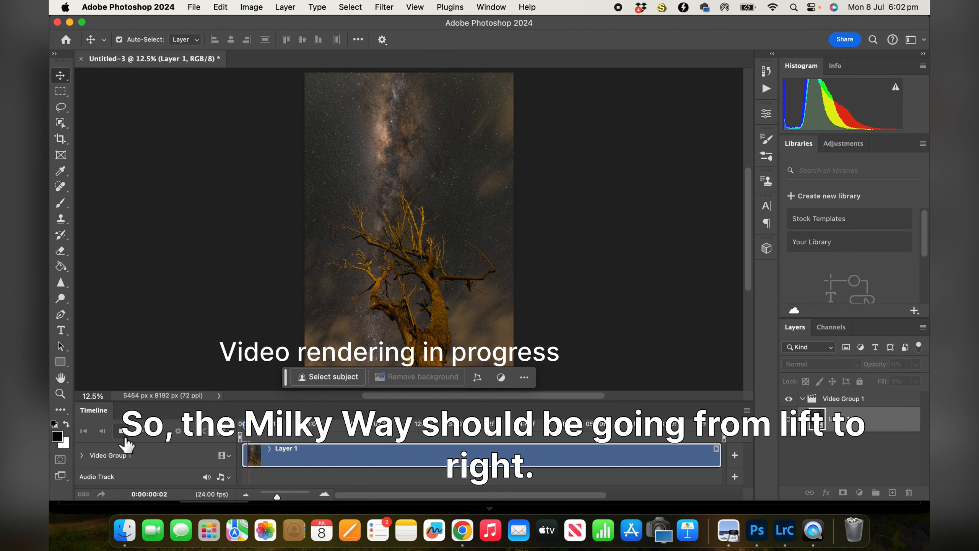
click(245, 426)
click(241, 427)
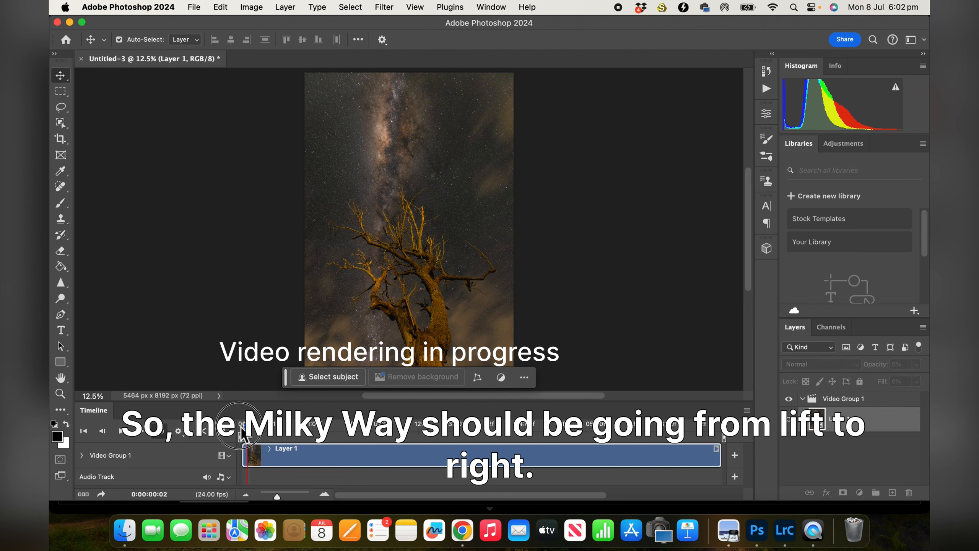
click(122, 431)
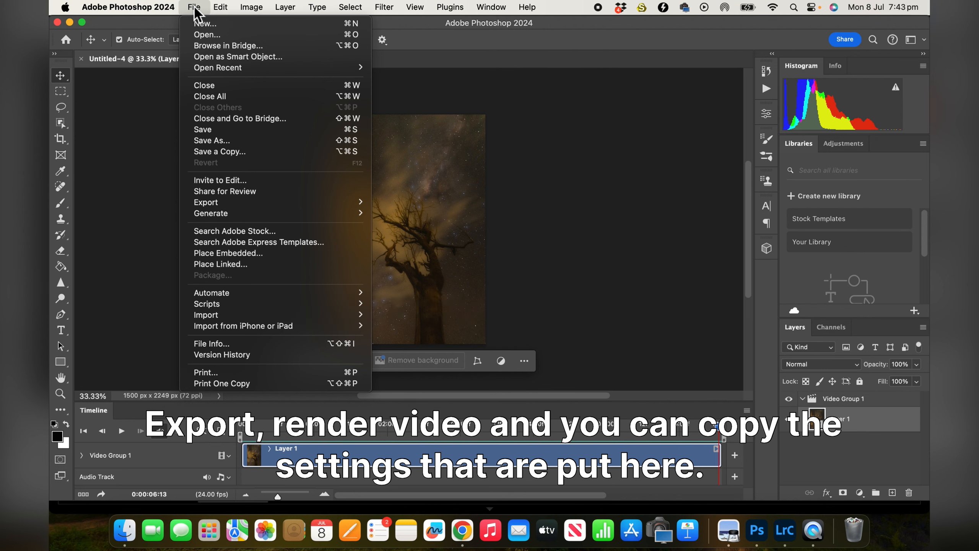
Open the Render Video settings for the time-lapse and choose the HDV 1080p size preset.
mouse_move(207, 205)
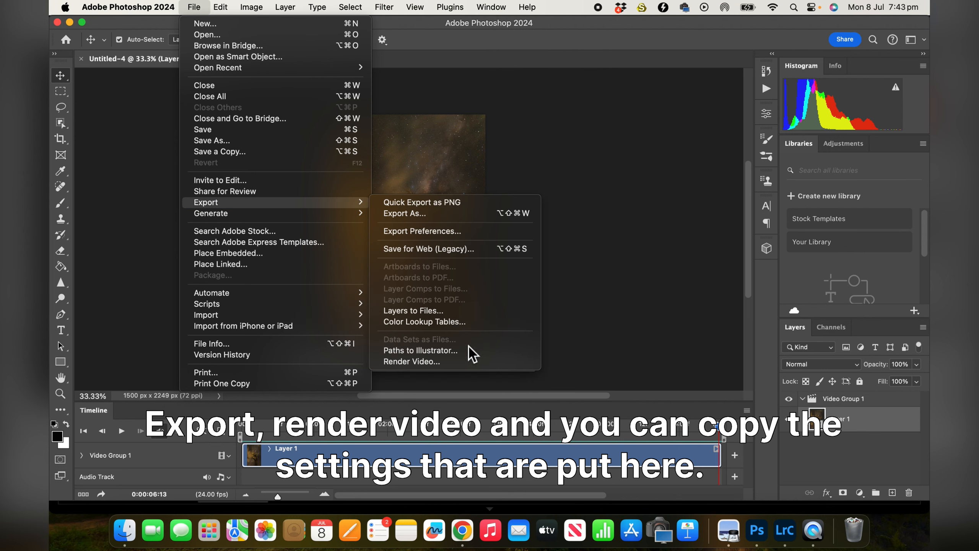
click(463, 362)
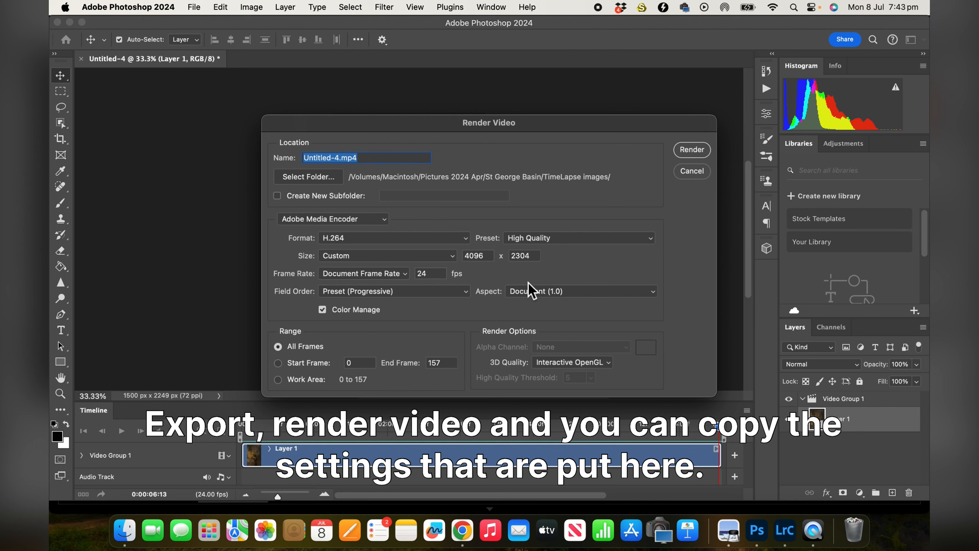
click(489, 257)
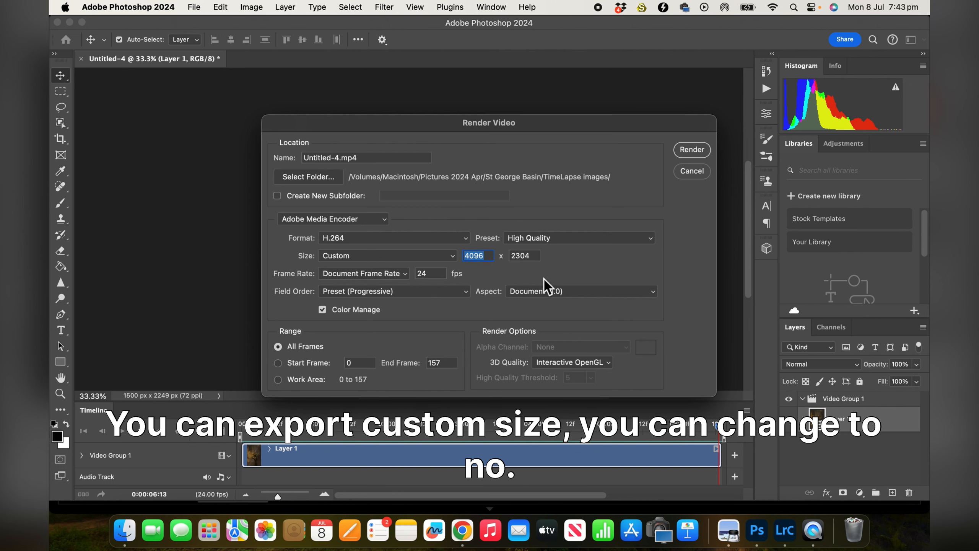
key(BackSpace)
click(455, 259)
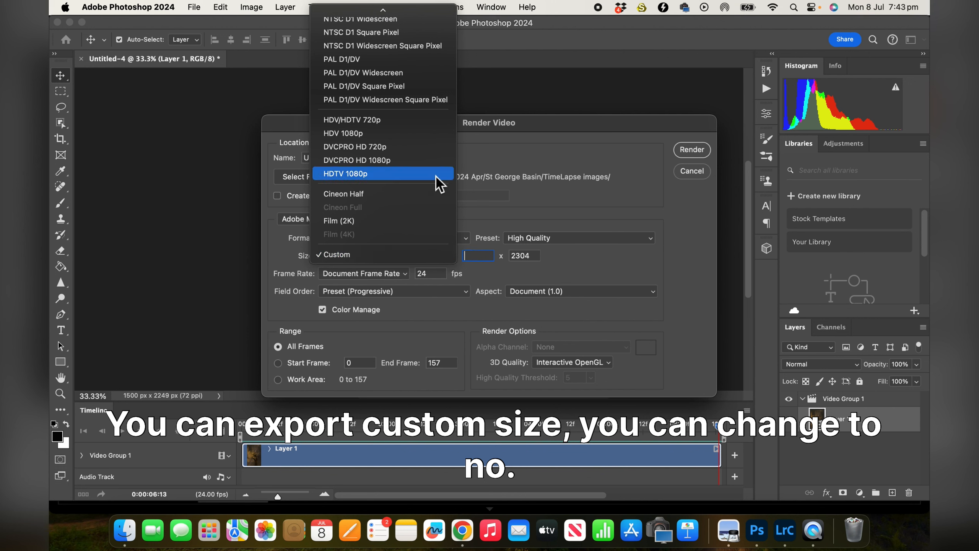
click(415, 143)
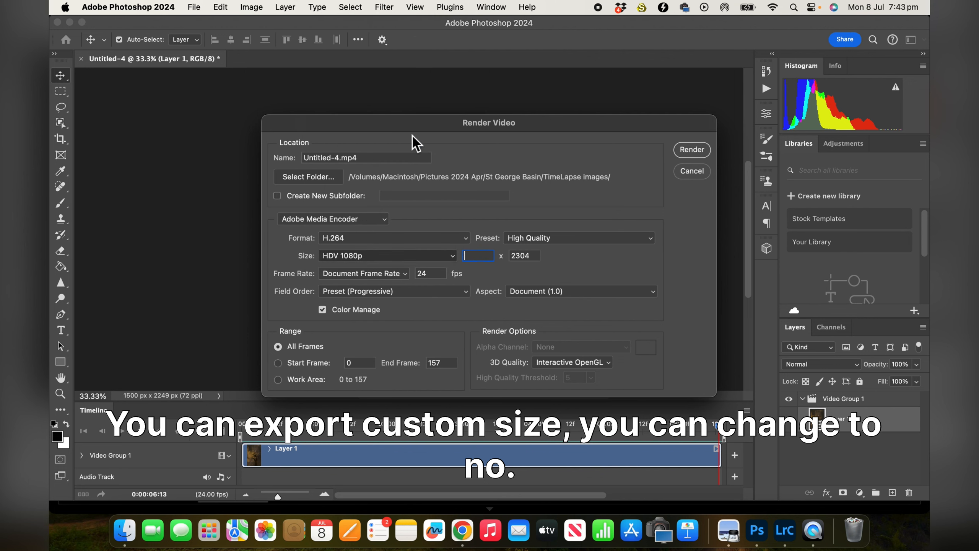
Switch the render size to Custom and set it to 1080 x 1920 for a vertical video.
click(449, 256)
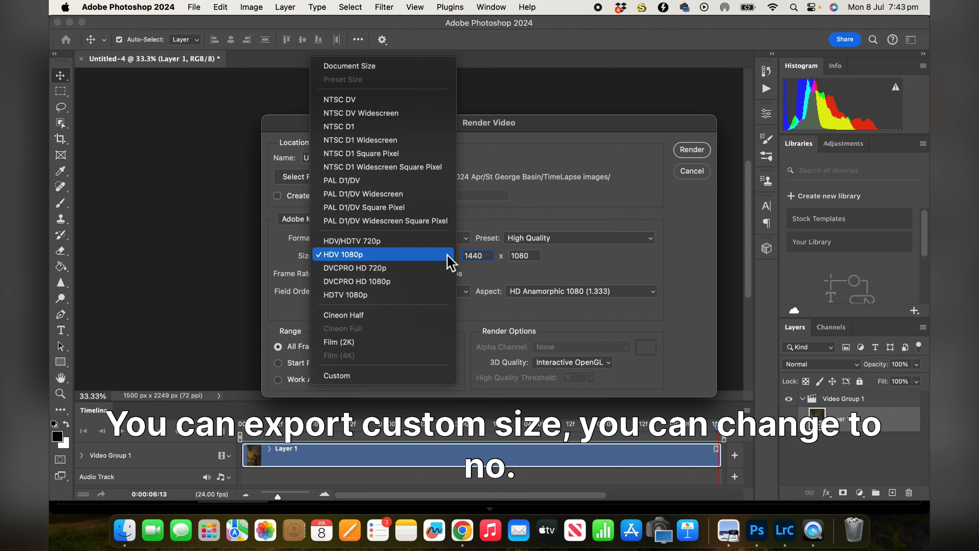
click(385, 376)
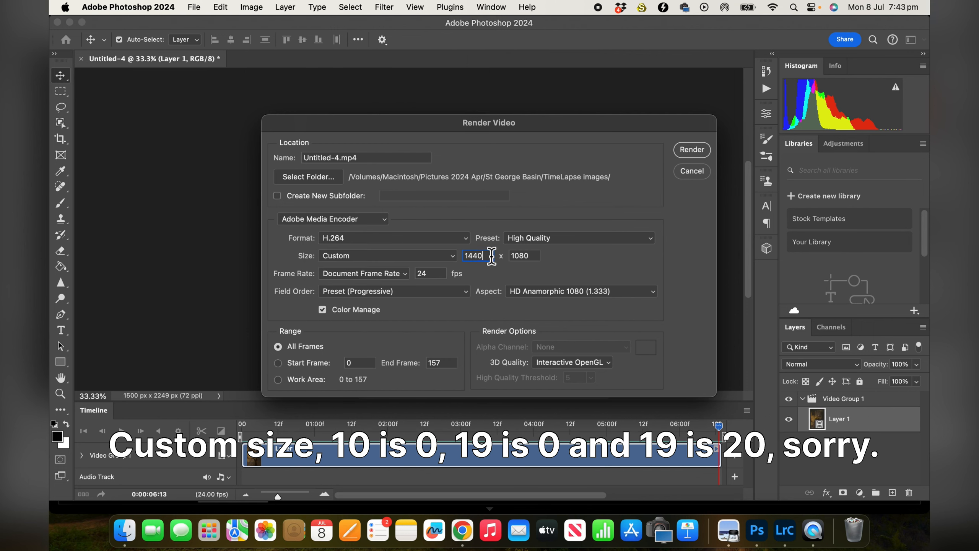
key(BackSpace)
key(BackSpace)
key(BackSpace)
key(BackSpace)
text(1080)
click(529, 257)
text(1980)
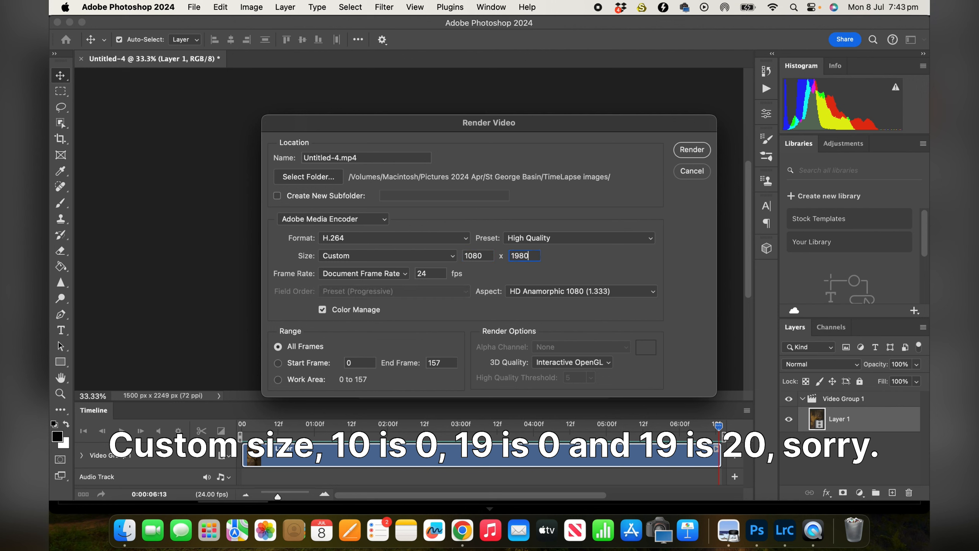
key(BackSpace)
key(BackSpace)
text(20)
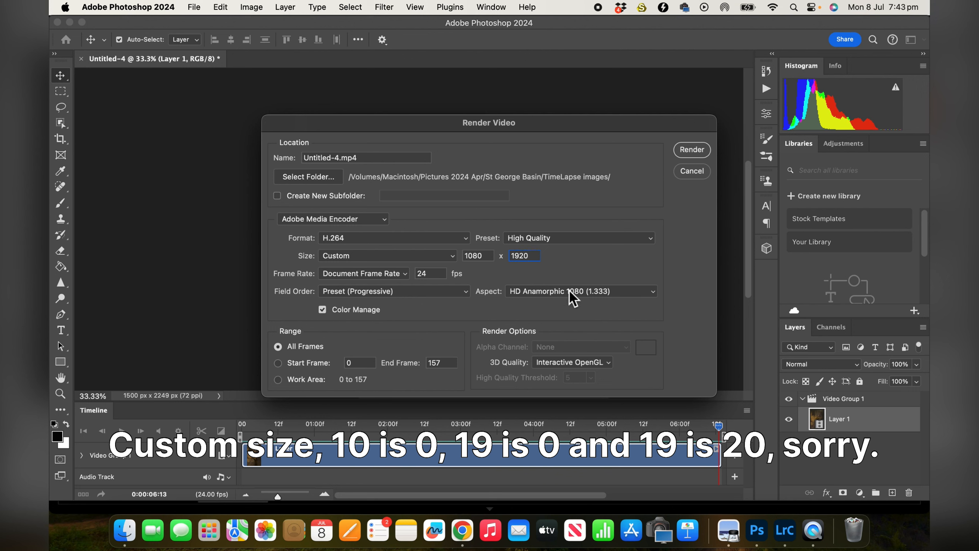